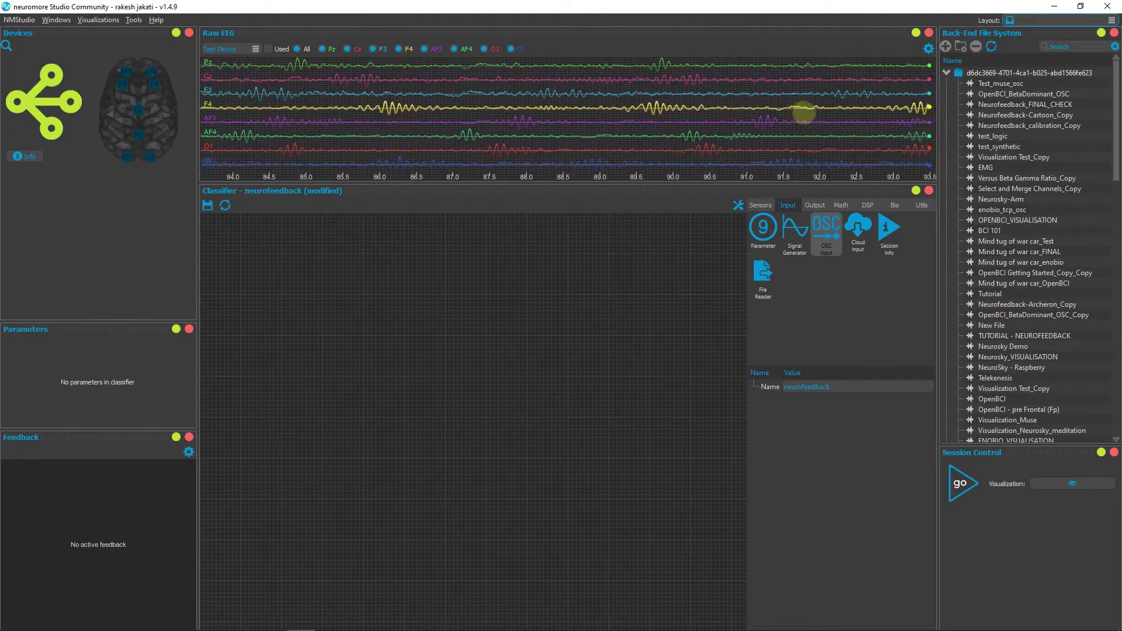
- Create a classifier file named neurofeedback in the back-end root folder and open it
right_click(994, 72)
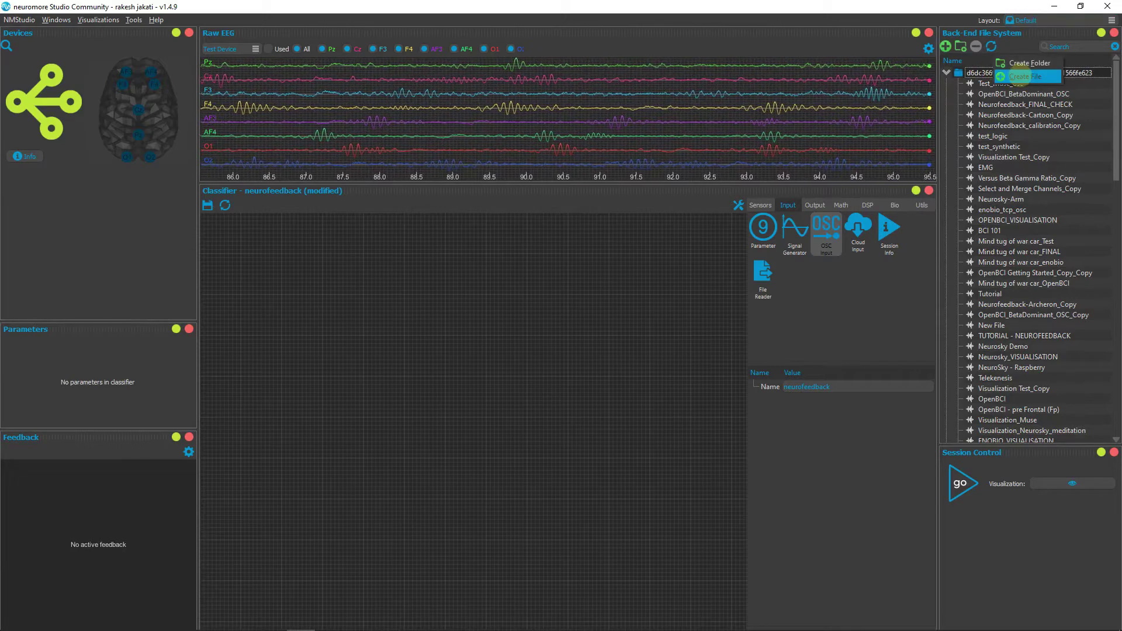
left_click(1020, 75)
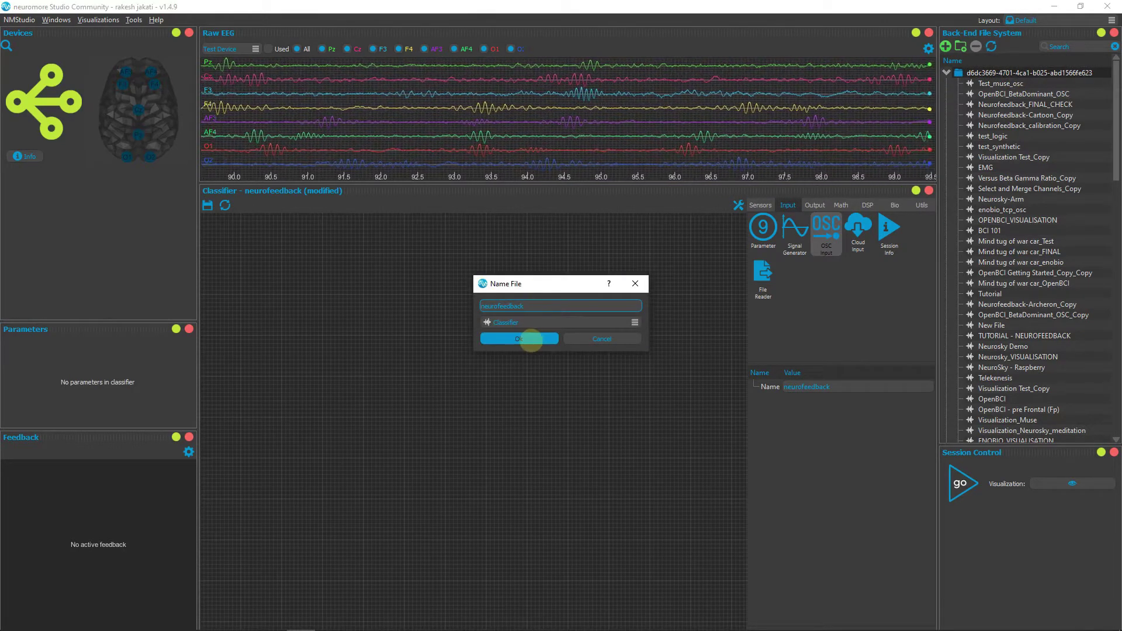
left_click(531, 339)
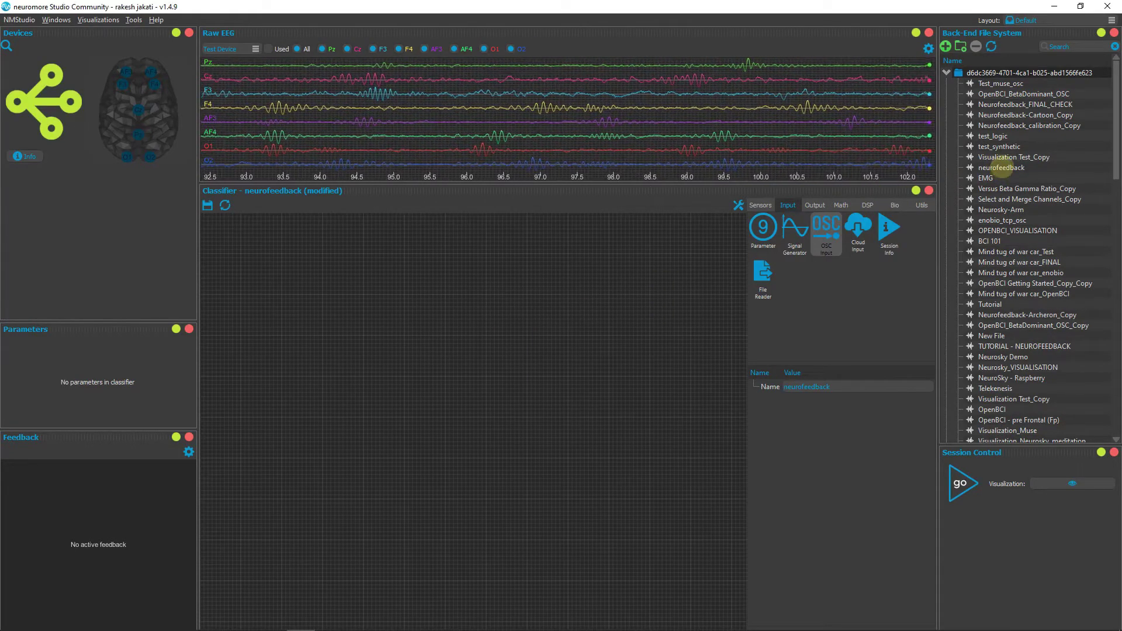
double_click(1001, 168)
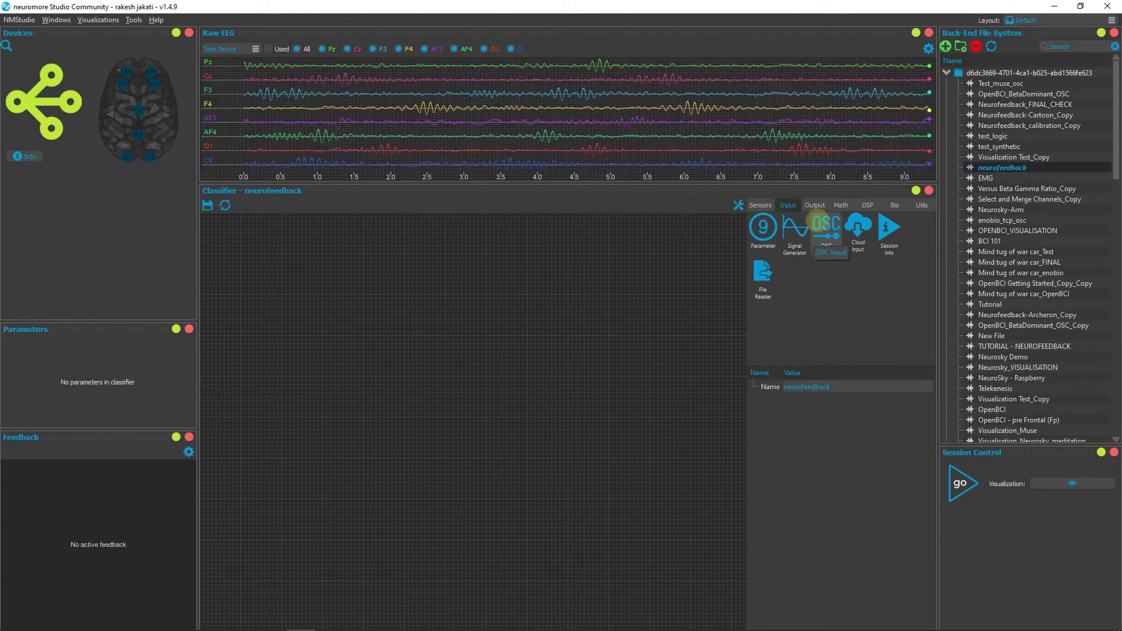
- Add two OSC Input nodes to the graph, one stacked below the other
left_click_drag(826, 225, 409, 269)
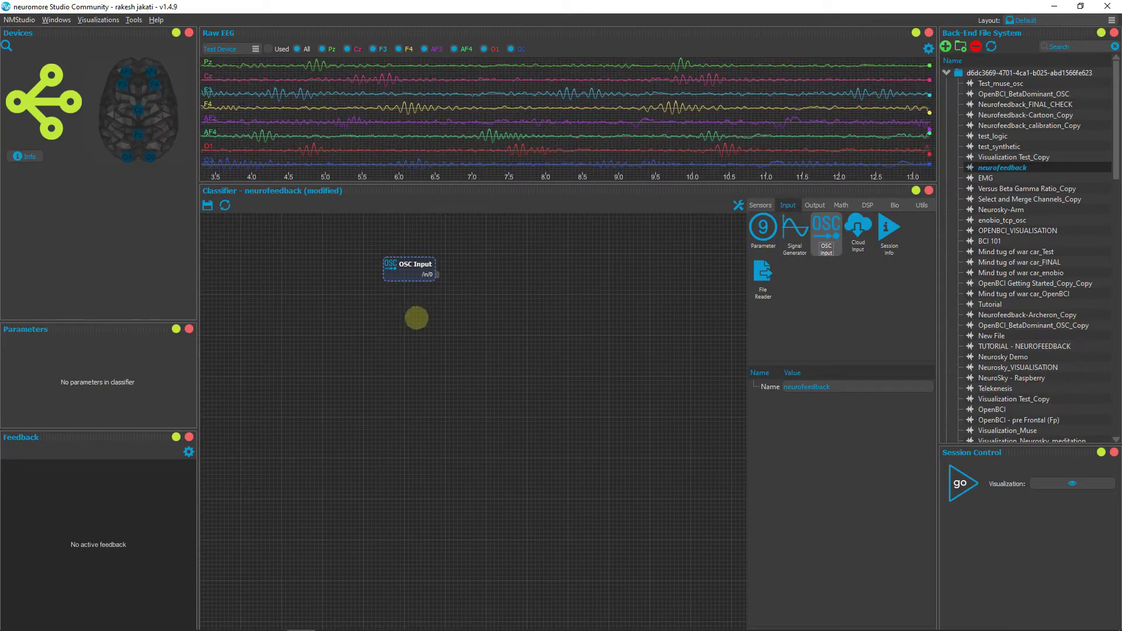
left_click_drag(416, 318, 418, 317)
left_click_drag(410, 274, 390, 281)
left_click_drag(425, 327, 399, 334)
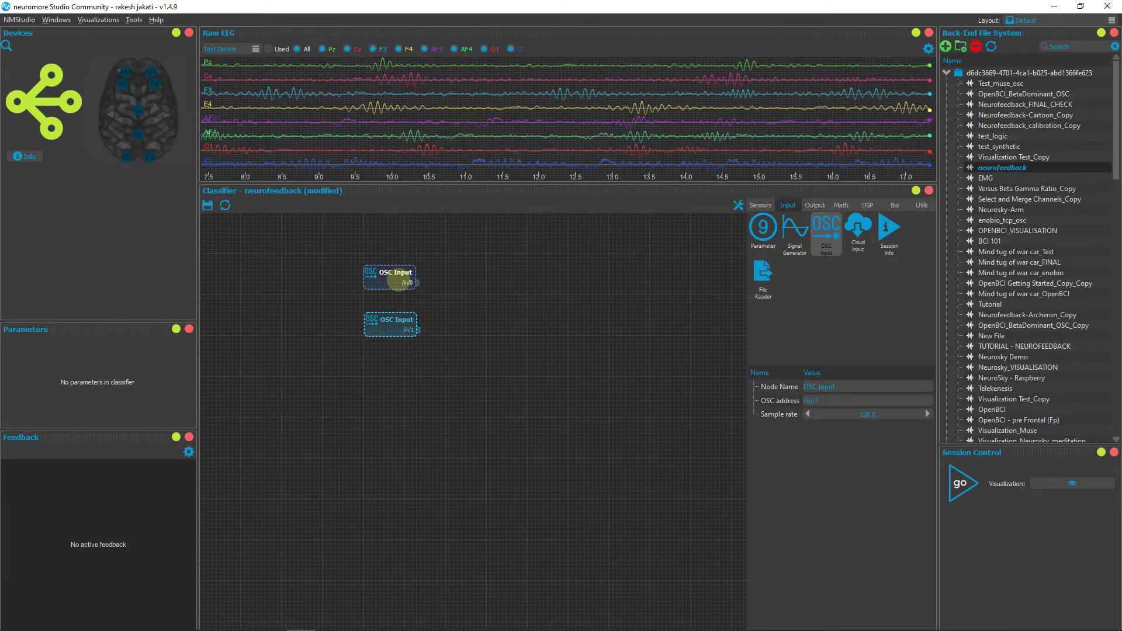
- Set the first OSC Input node to address /openbci/fp1 with a 250 Hz sample rate
left_click(399, 281)
left_click(829, 400)
key("ctrl+a")
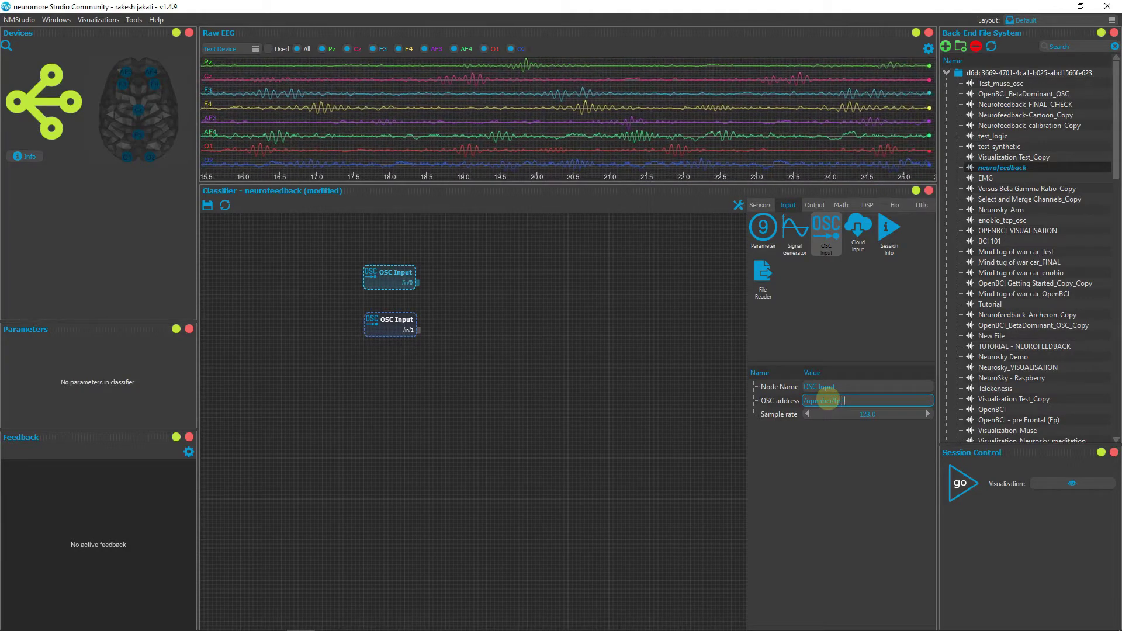
left_click(887, 415)
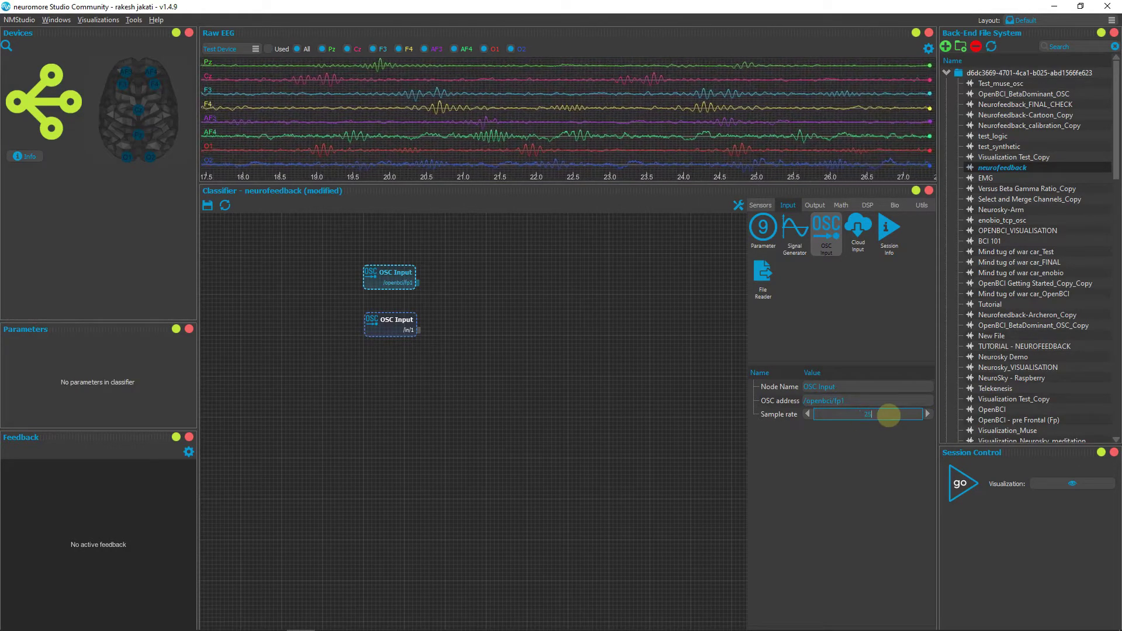
type("250")
- Set the second node to /openbci/fp2 at 250 Hz and move both nodes left
left_click(390, 322)
double_click(867, 402)
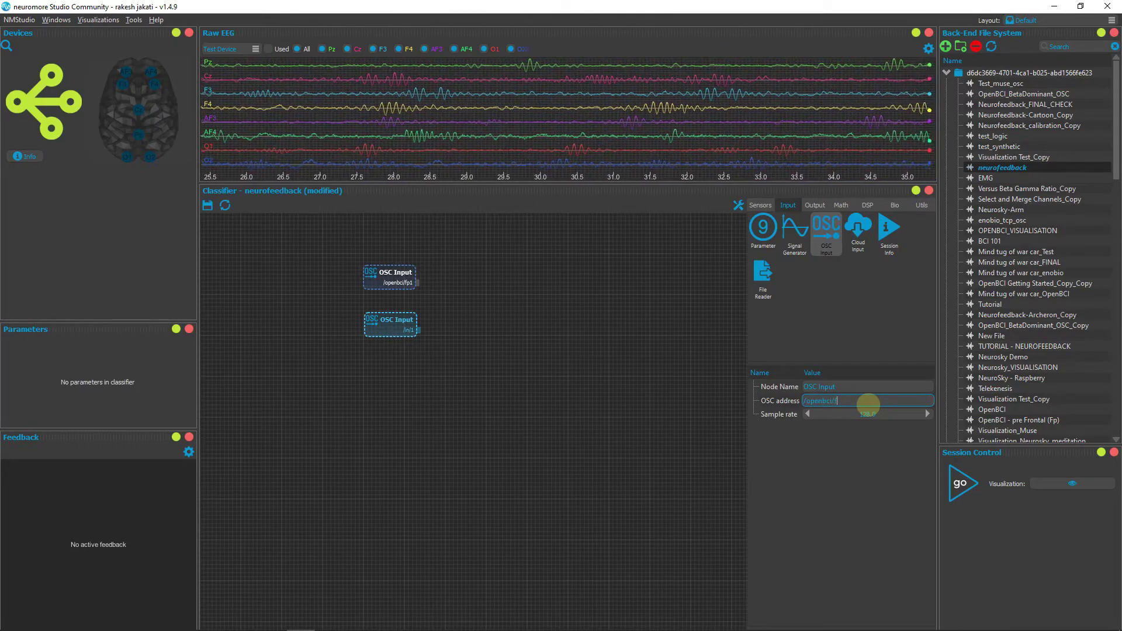
double_click(875, 414)
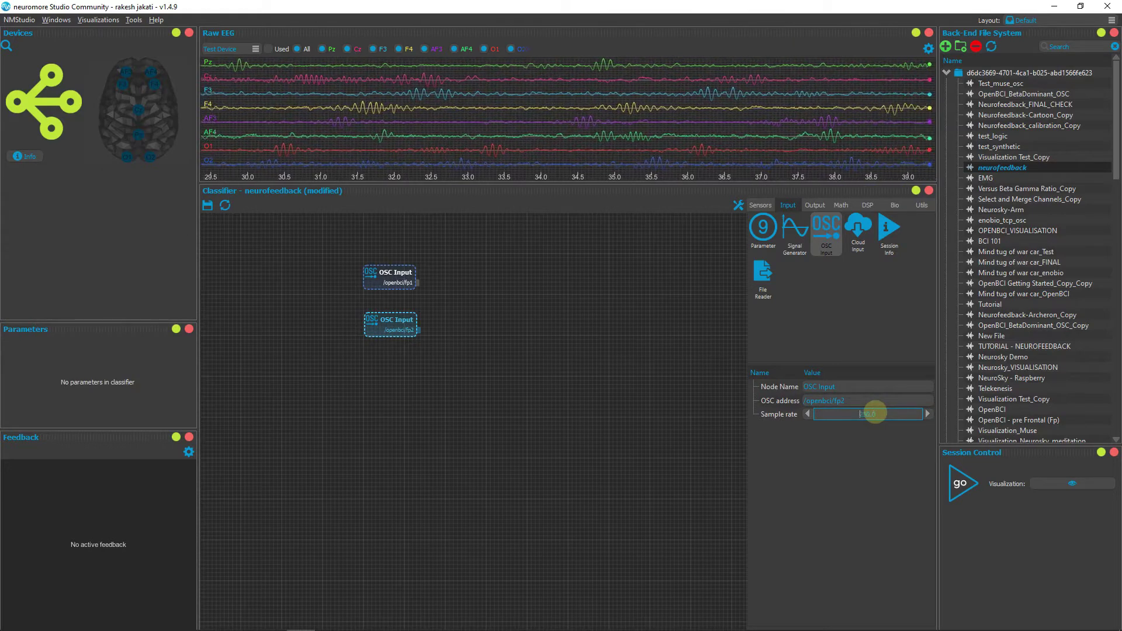
left_click(466, 370)
left_click_drag(388, 279, 301, 285)
left_click_drag(389, 319, 303, 322)
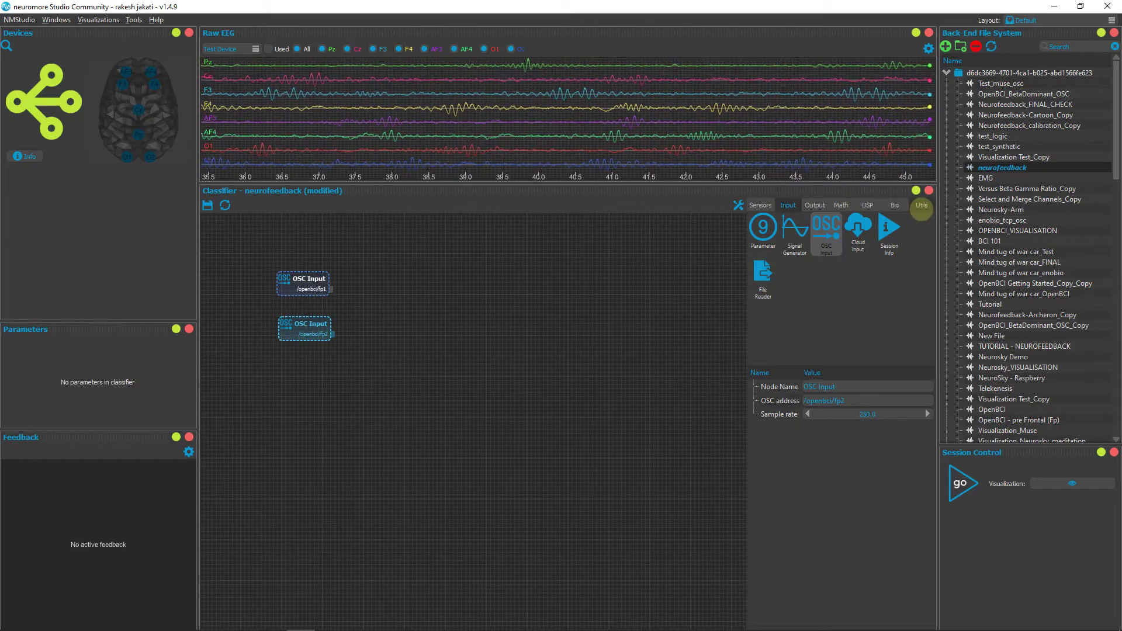
- Add a Merge Channels node from Utils and wire the OSC Input outputs into it
left_click(922, 206)
left_click_drag(886, 233, 383, 301)
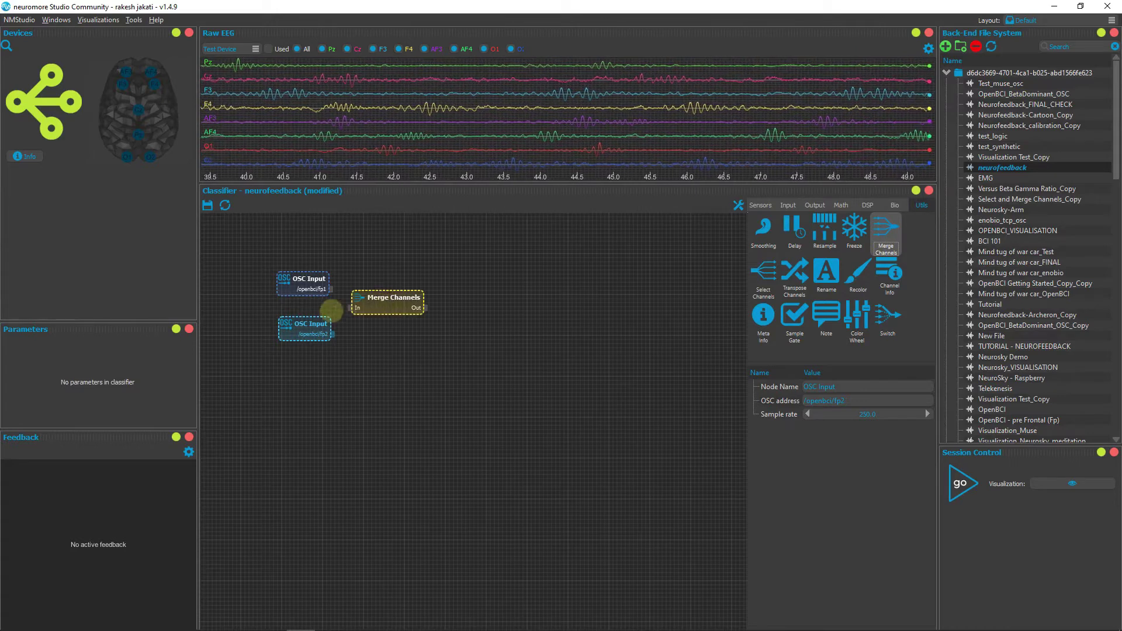
left_click(333, 289)
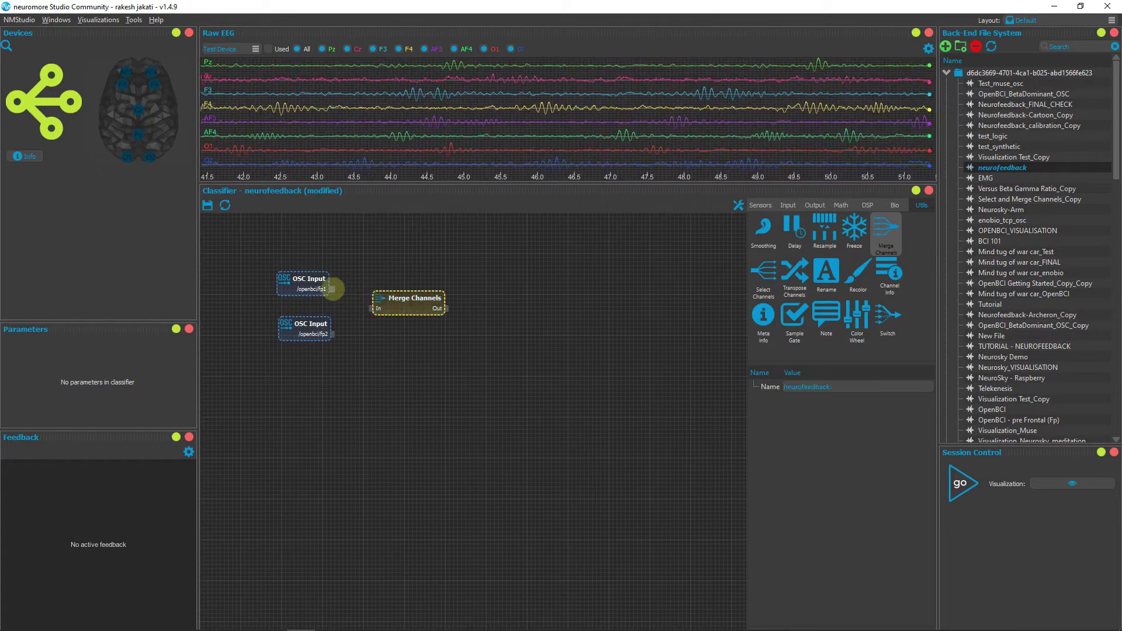
left_click_drag(370, 308, 370, 317)
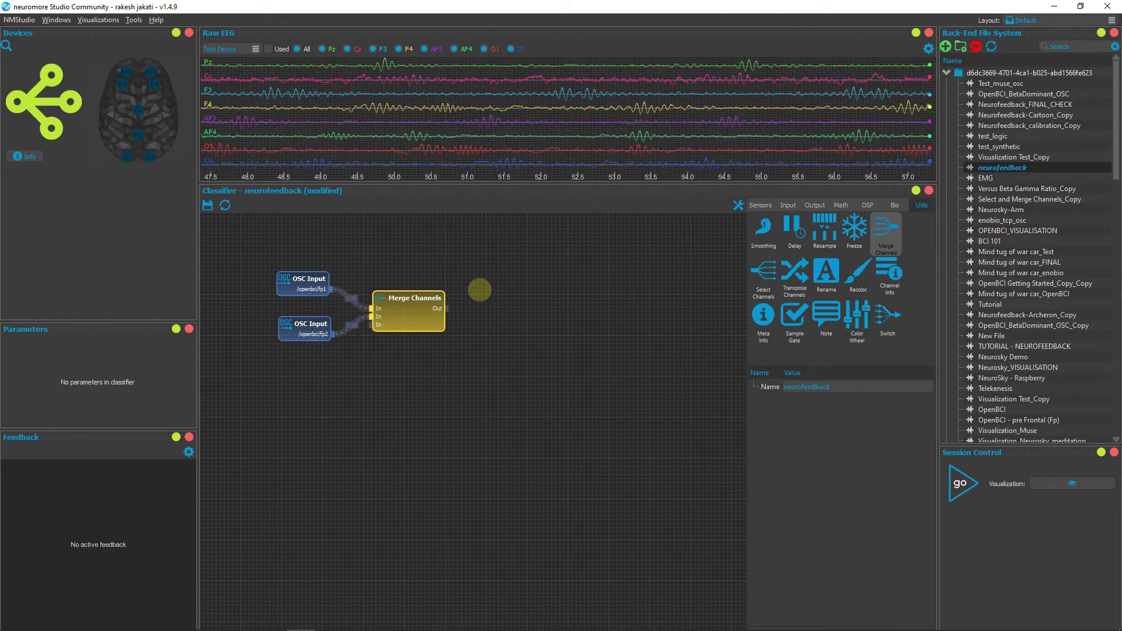
left_click(29, 20)
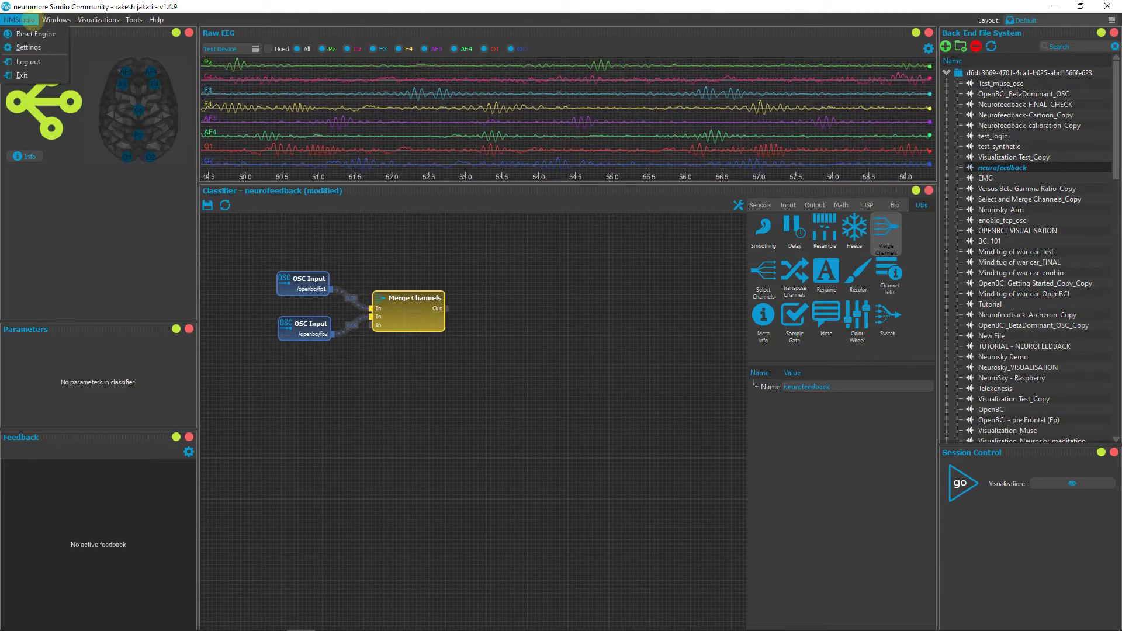
- Set the Network OSC target host to 127.0.0.1, then save the neurofeedback classifier
left_click(37, 50)
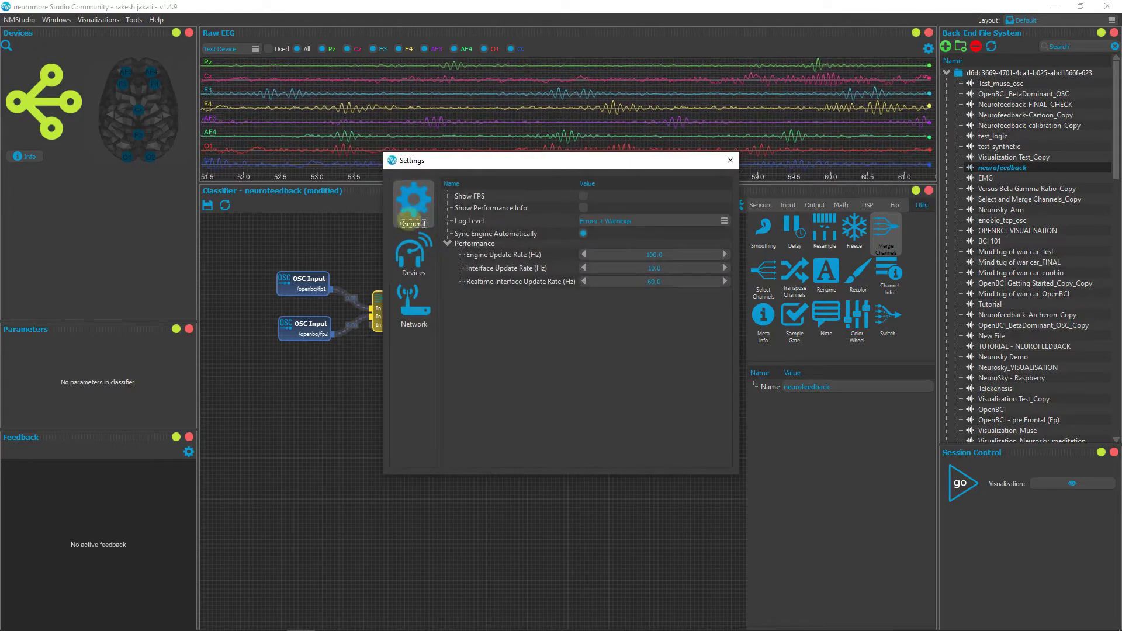
left_click(413, 302)
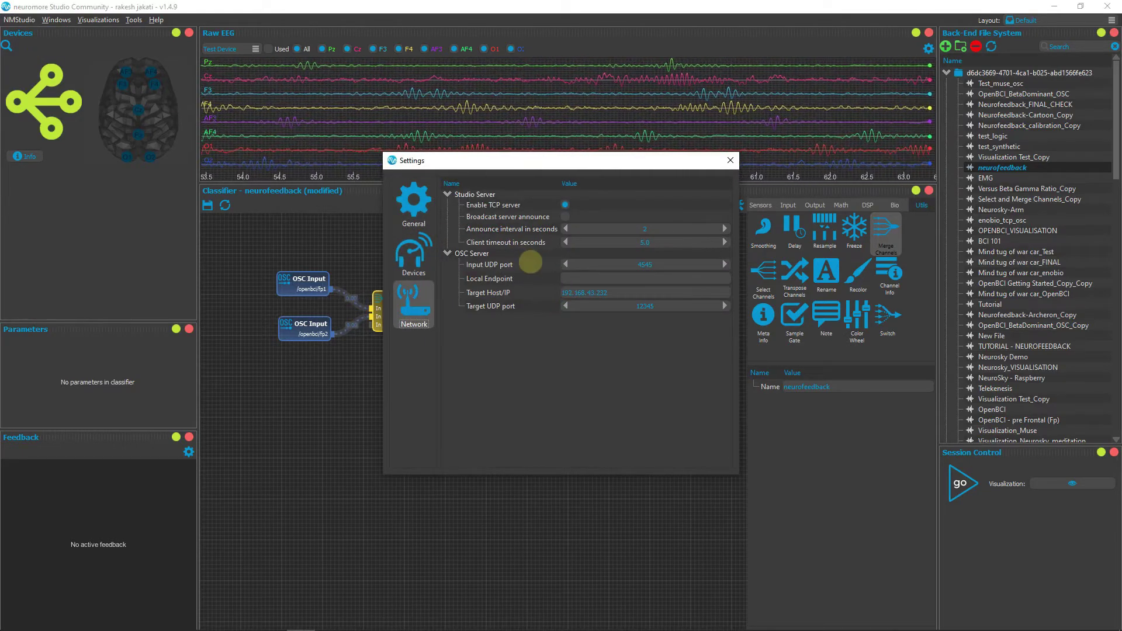
double_click(615, 294)
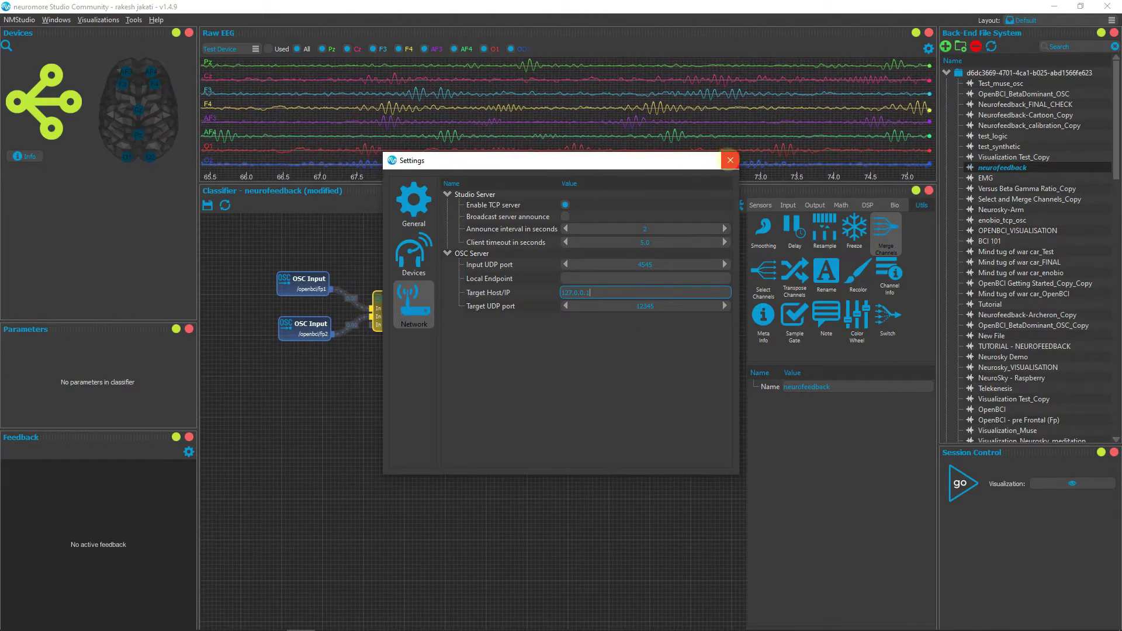
left_click(730, 160)
left_click(207, 205)
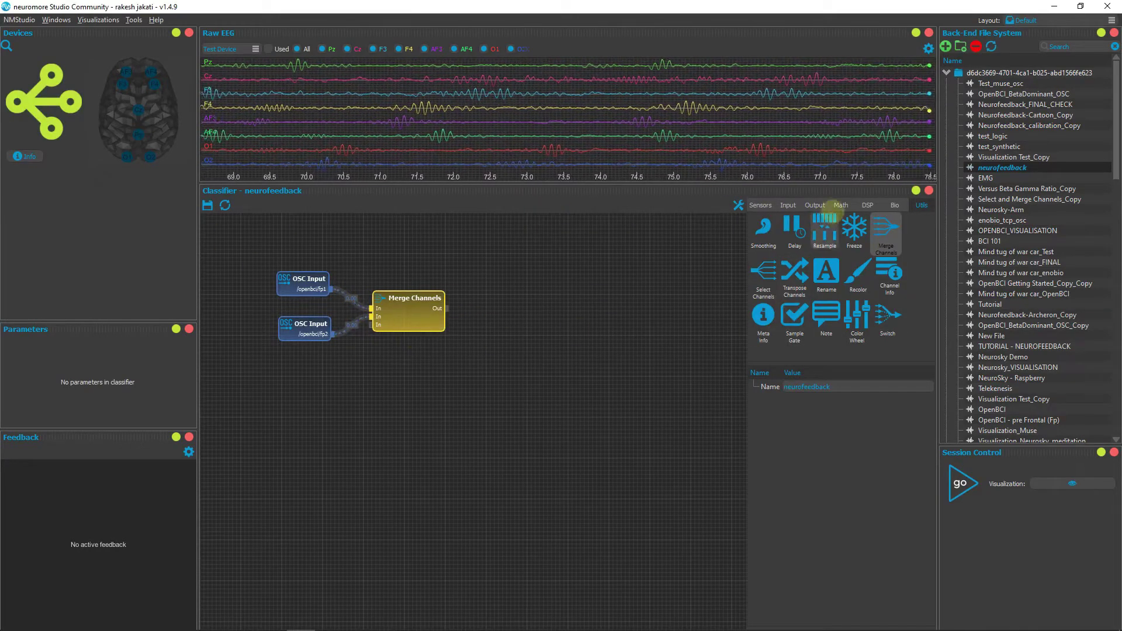
- Chain an IIR/FIR Filter after Merge Channels and feed it into a new FFT node
left_click(866, 205)
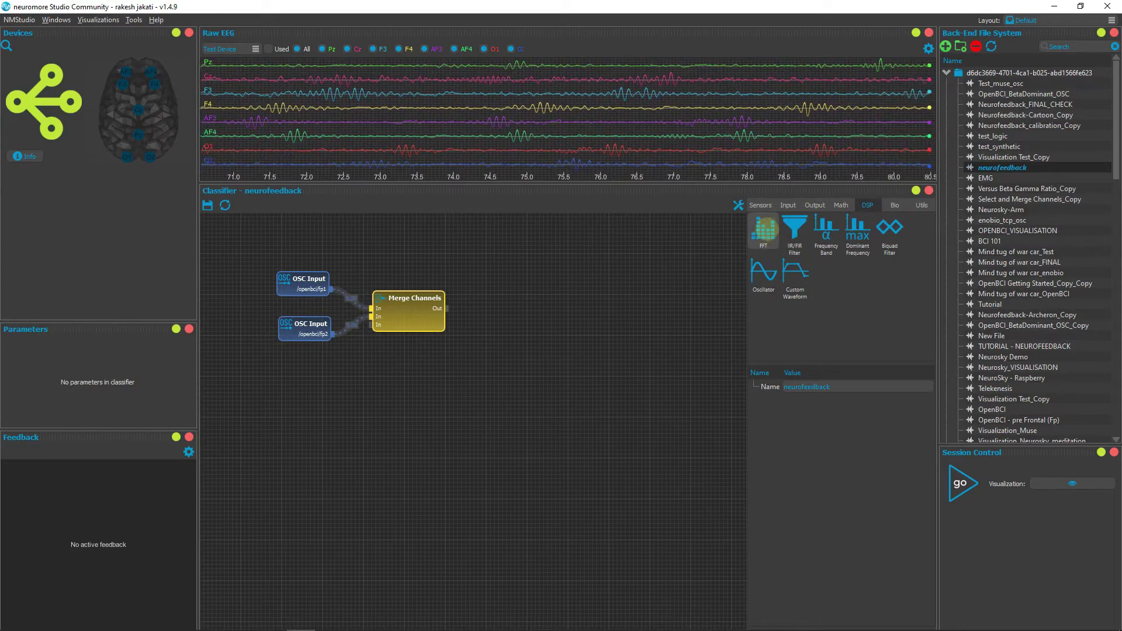
left_click_drag(786, 240, 528, 301)
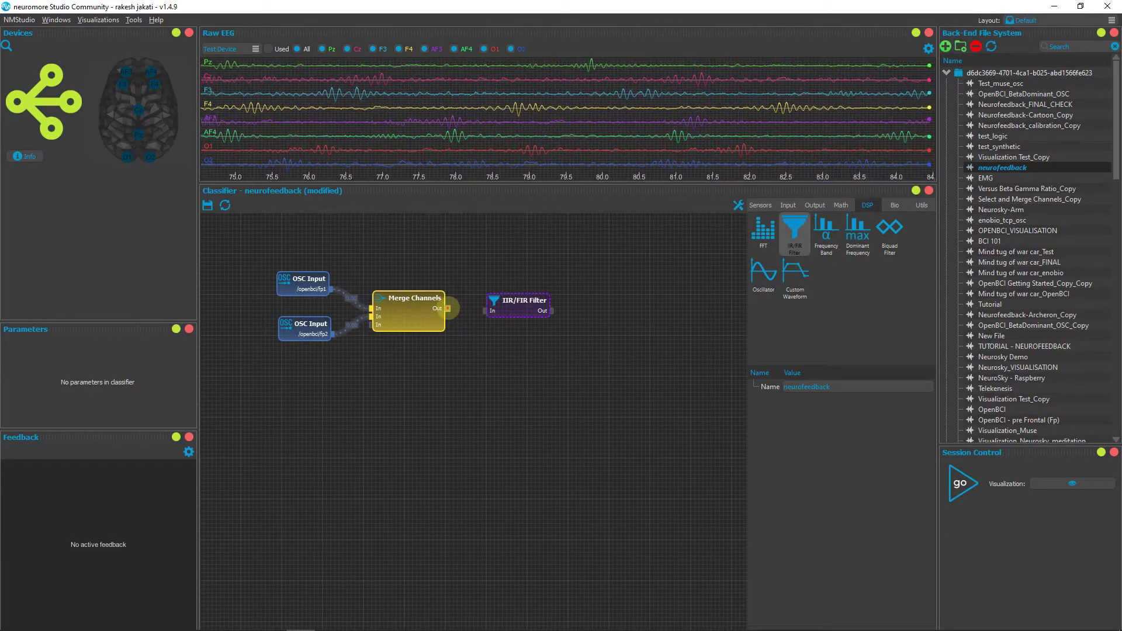
left_click_drag(488, 310, 471, 310)
left_click_drag(763, 231, 608, 303)
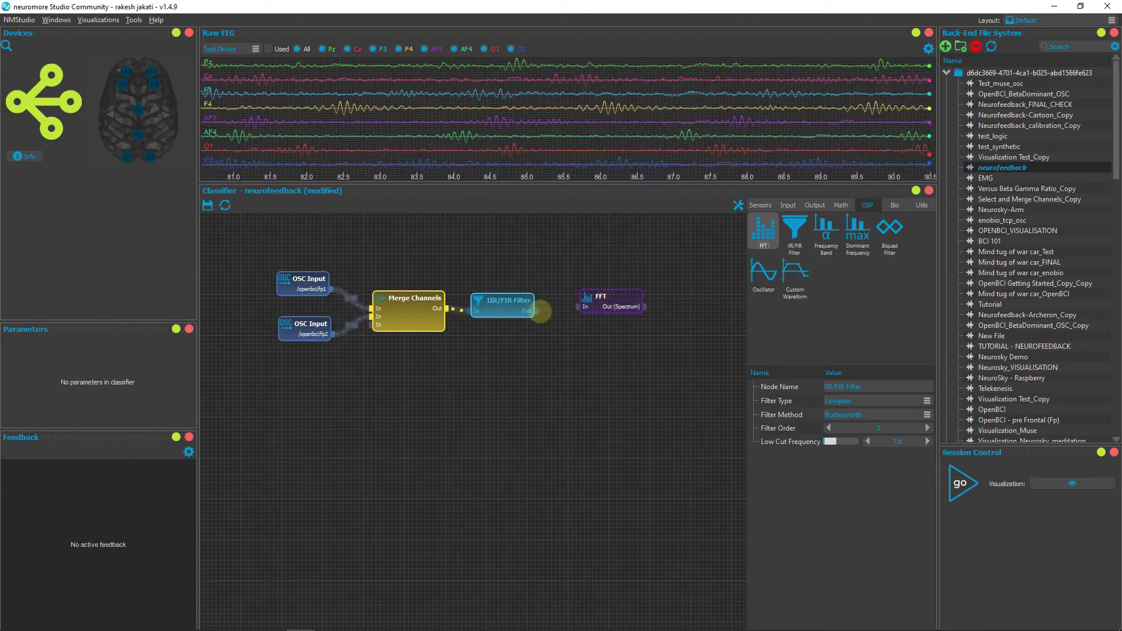
left_click_drag(539, 311, 583, 304)
left_click_drag(607, 343, 553, 340)
scroll(526, 346, "down", 1)
scroll(514, 349, "down", 1)
scroll(506, 341, "up", 3)
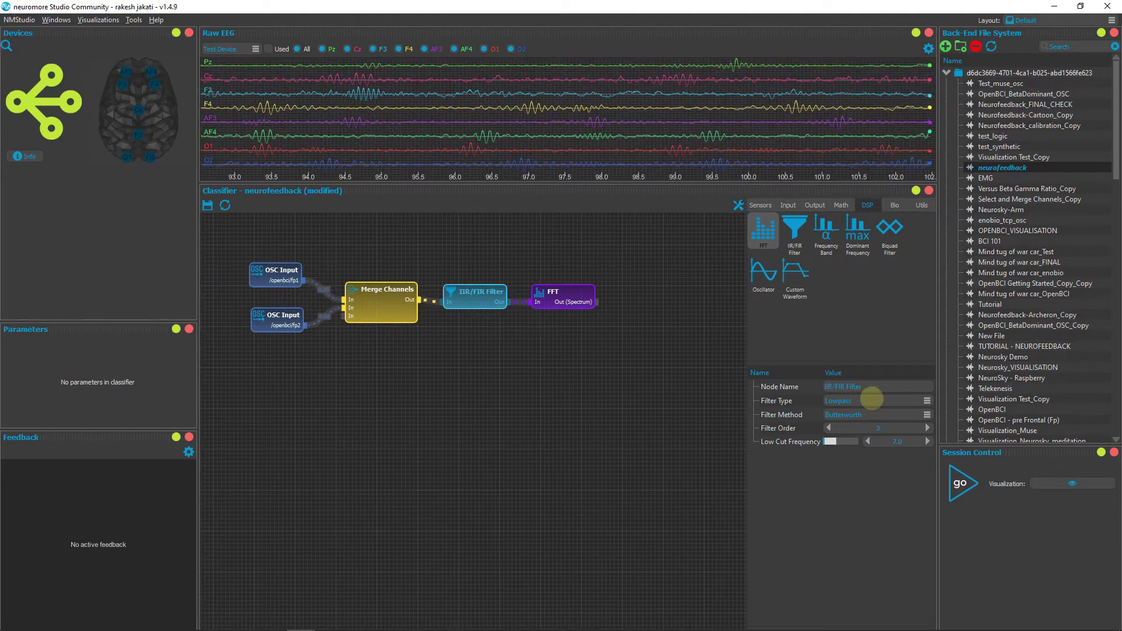
- Make the filter a Bandpass with a 3 Hz low cut and 45 Hz high cut
left_click(878, 404)
left_click(852, 427)
left_click(905, 442)
type("3")
key("Return")
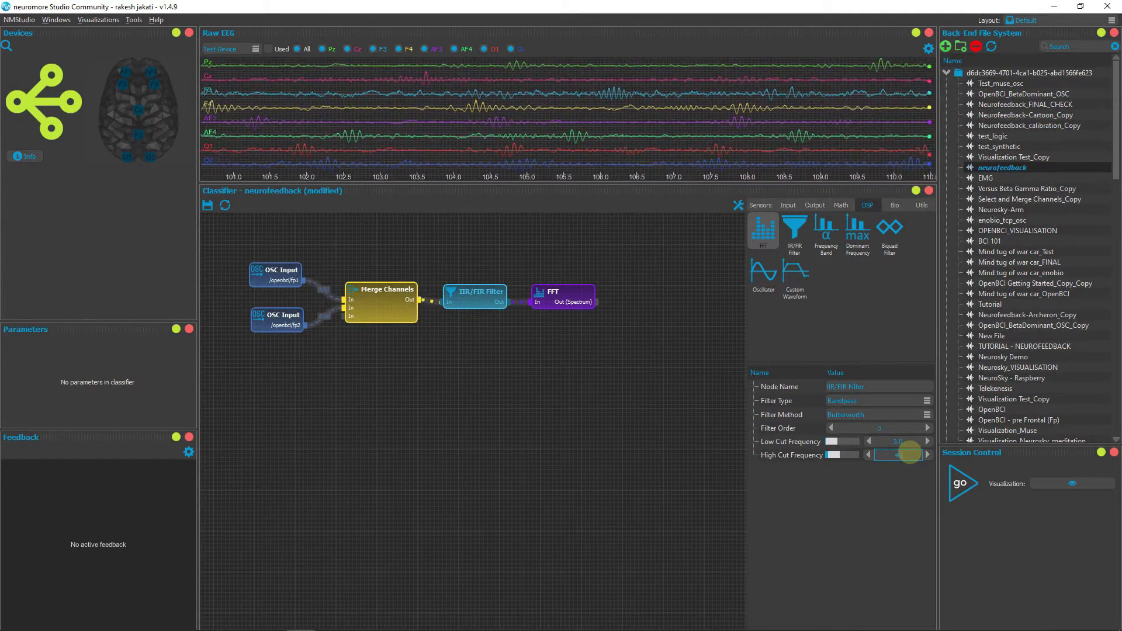
left_click_drag(573, 359, 538, 375)
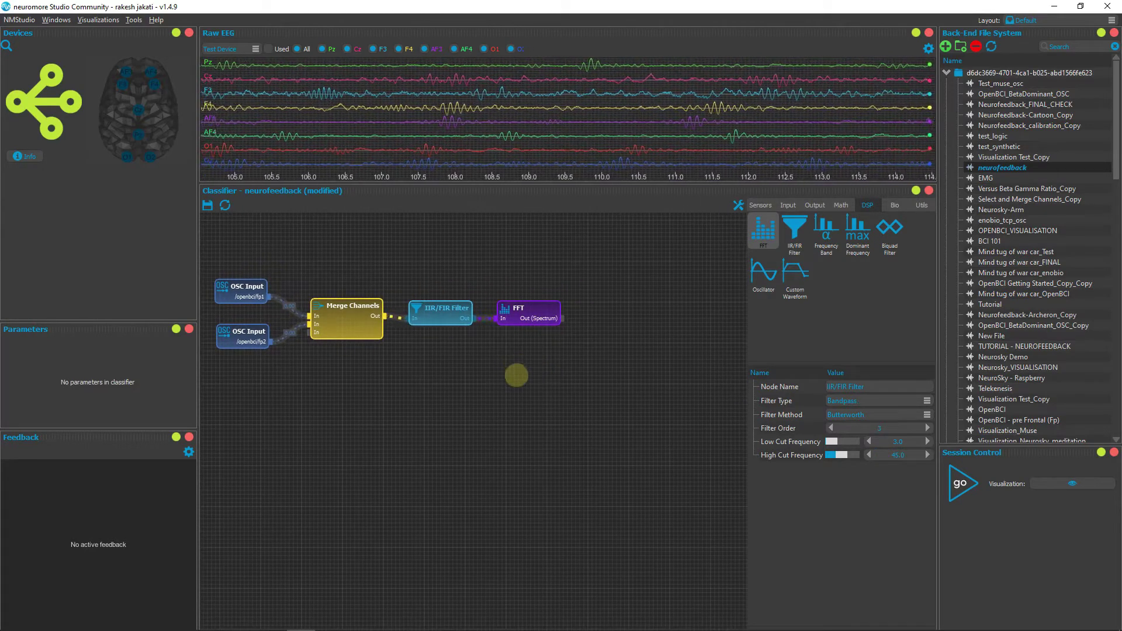
left_click_drag(533, 353, 526, 354)
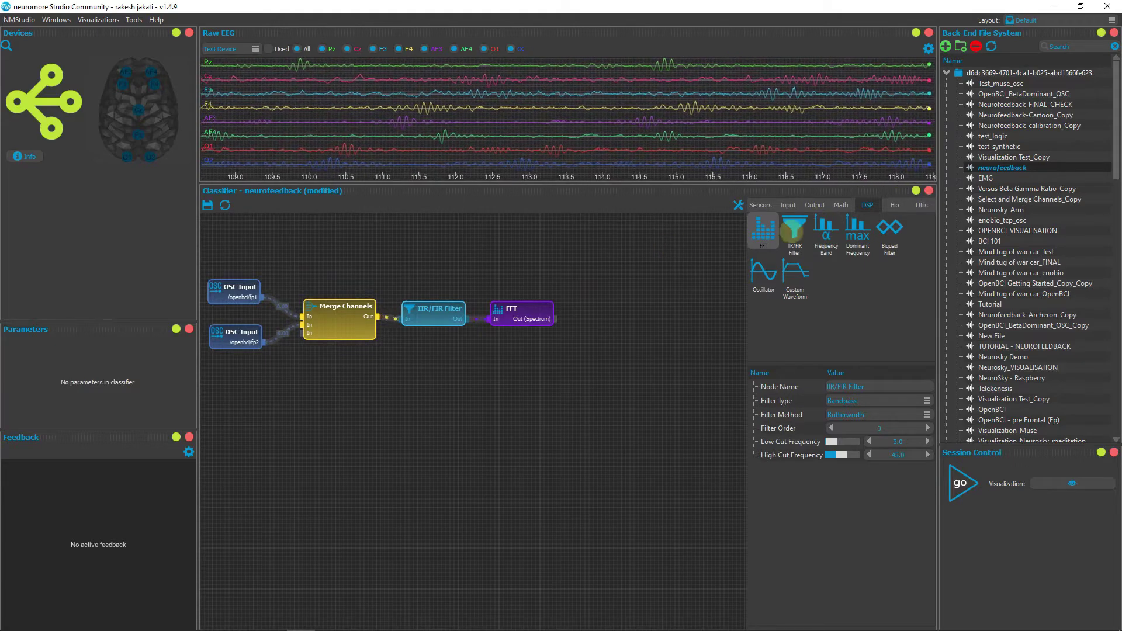
left_click_drag(687, 258, 597, 301)
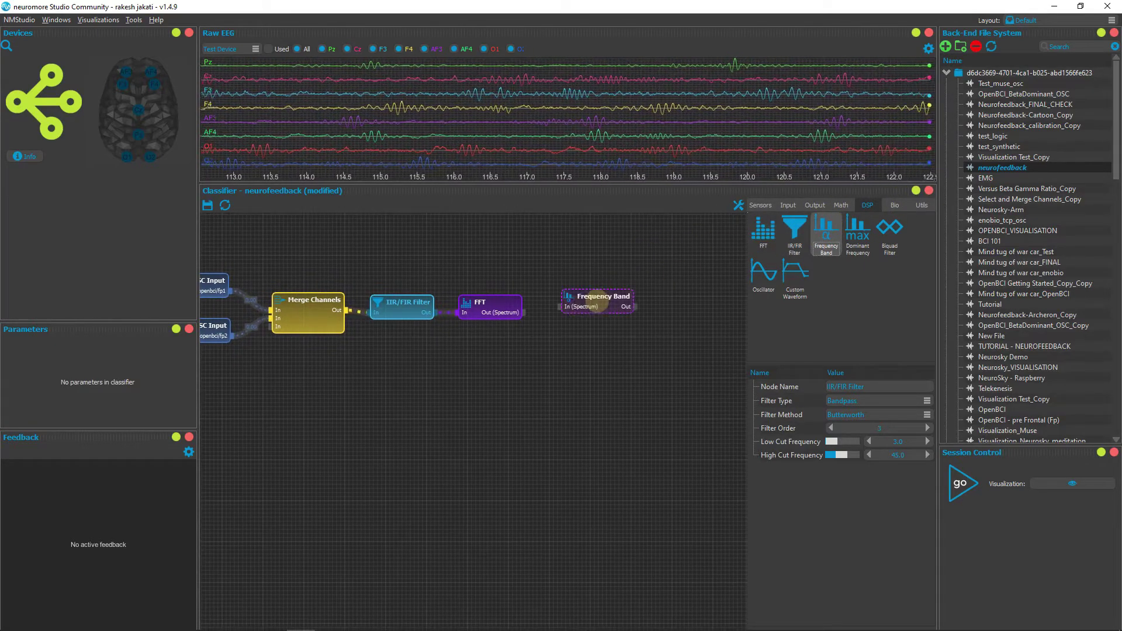
- Set the Frequency Band node's band to Beta
left_click(593, 298)
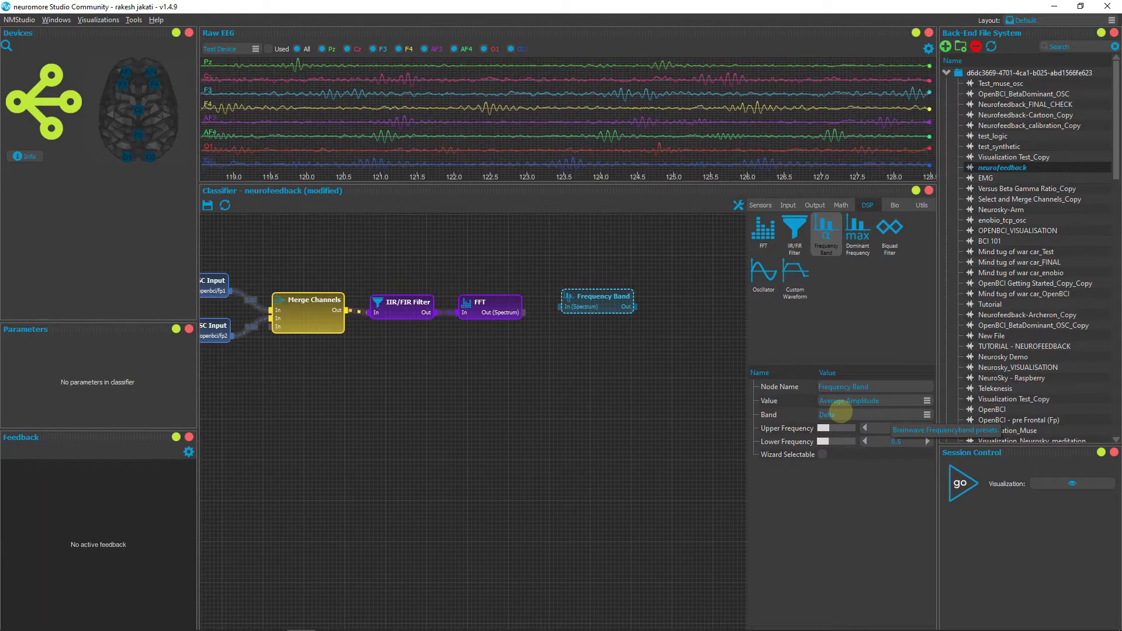
left_click(842, 413)
left_click(828, 460)
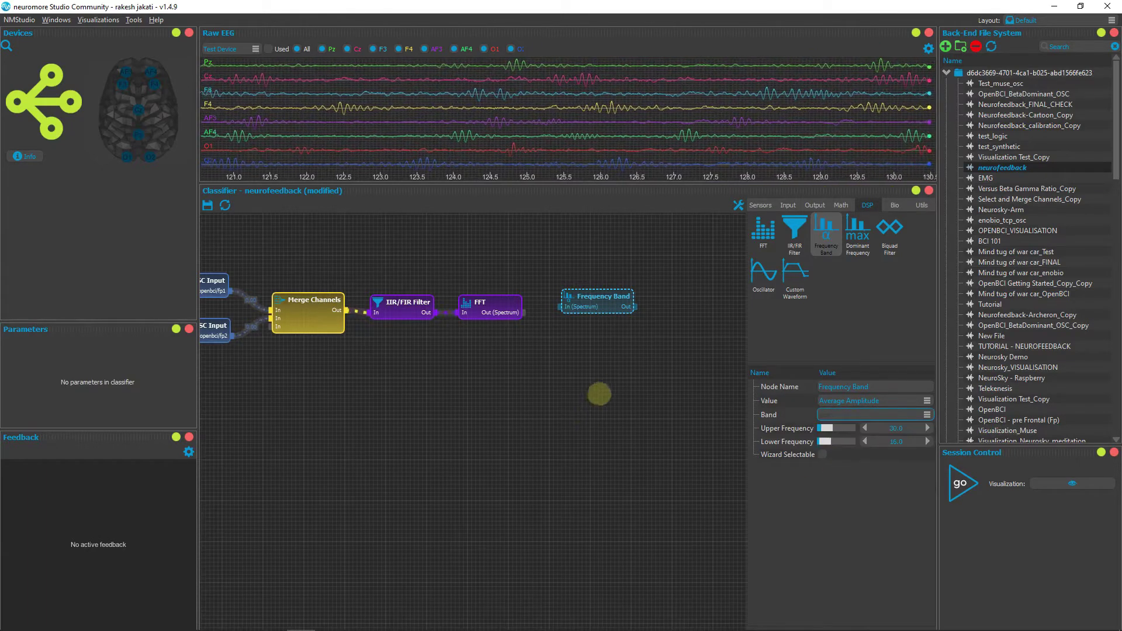
left_click(851, 414)
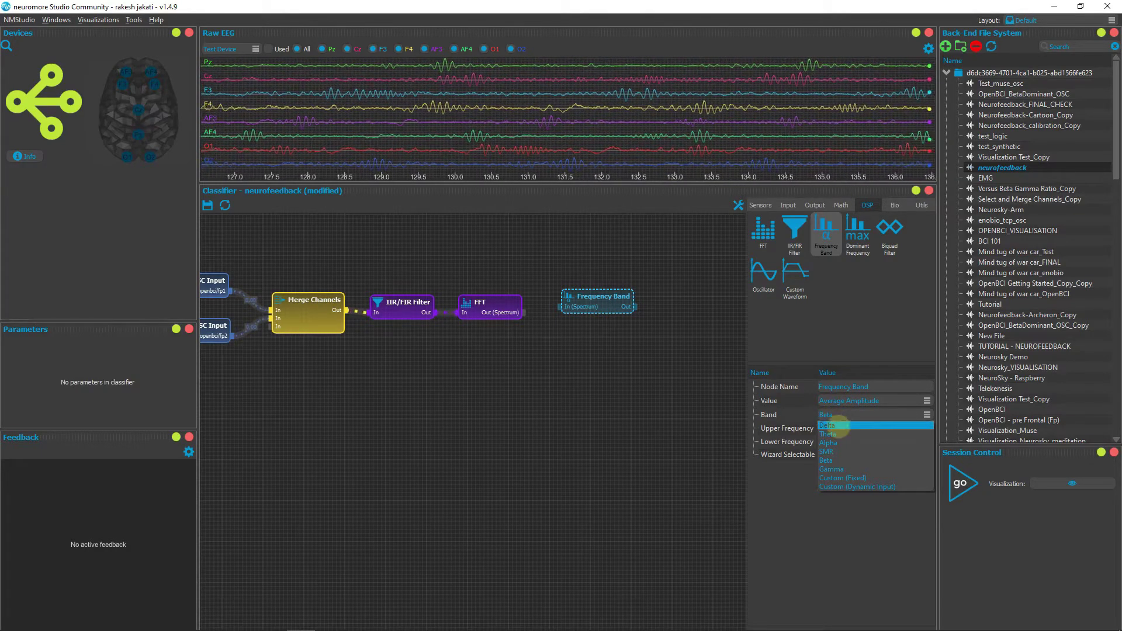
left_click(831, 461)
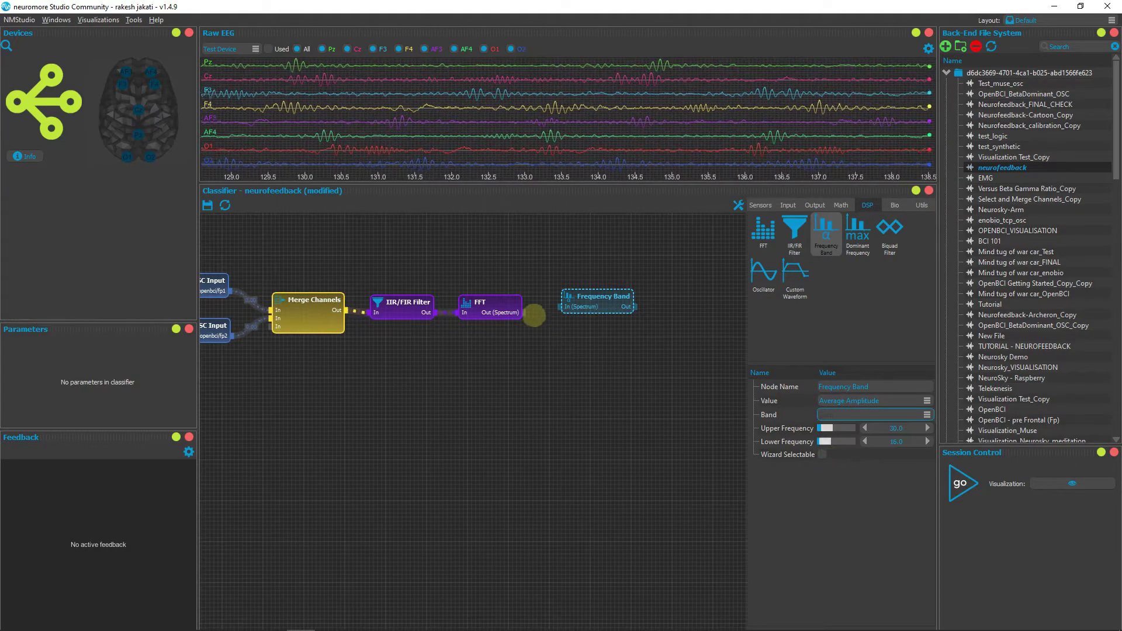
- Wire the FFT spectrum output into Frequency Band and add a Select Channels node
left_click_drag(527, 312, 581, 308)
left_click_drag(421, 403, 488, 386)
scroll(488, 386, "down", 1)
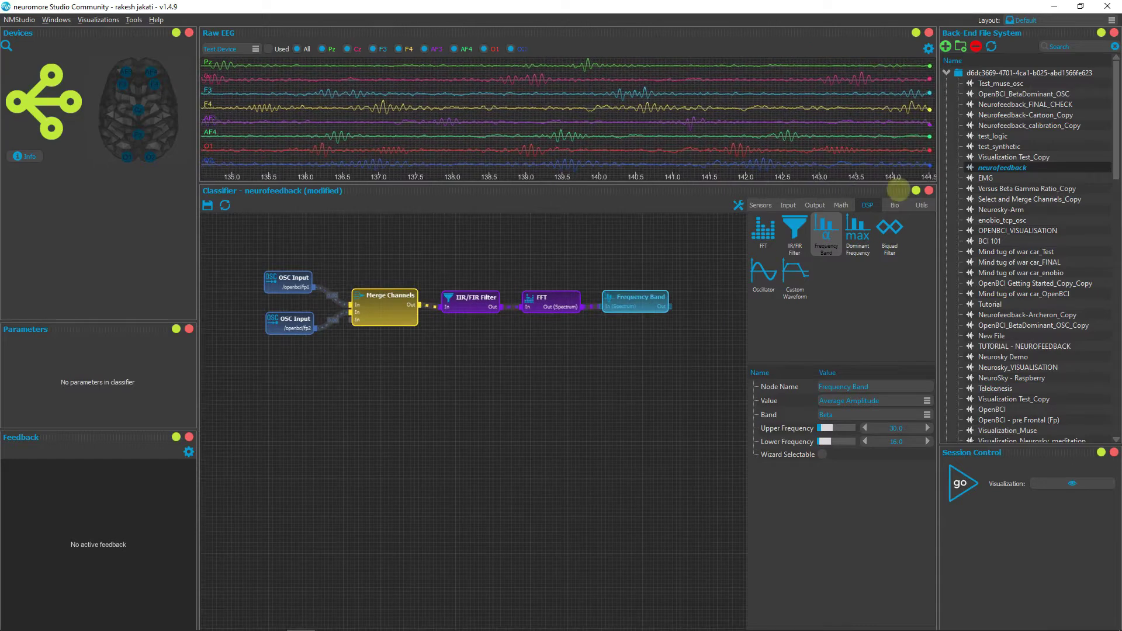
left_click(922, 205)
left_click_drag(767, 277, 378, 396)
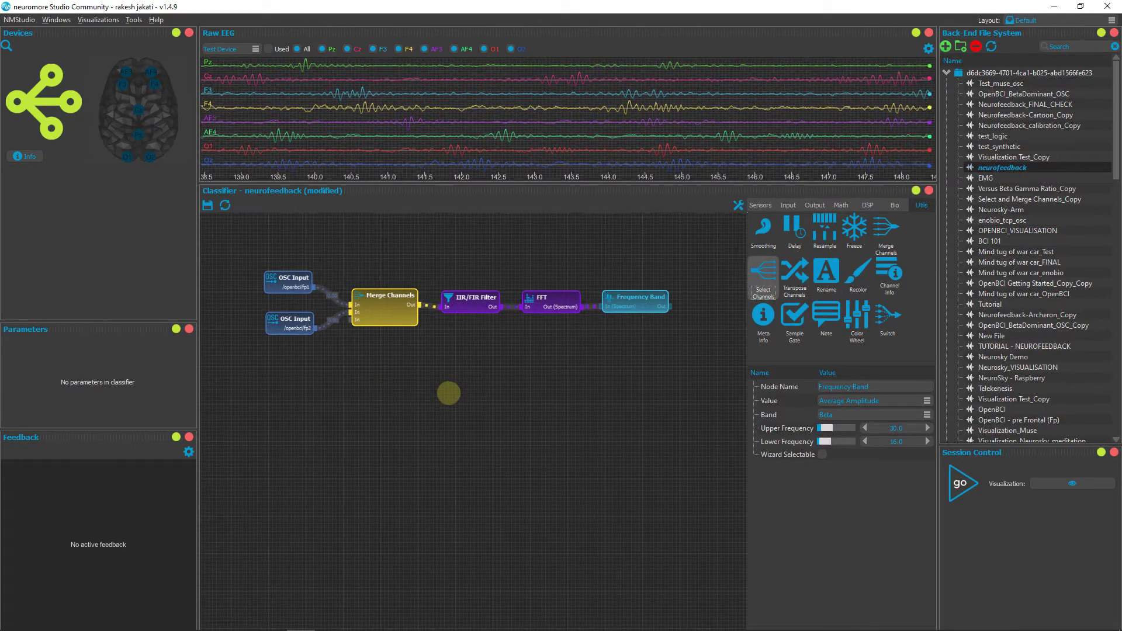
- Position the Select Channels node and connect the Frequency Band output to its input
left_click(449, 393)
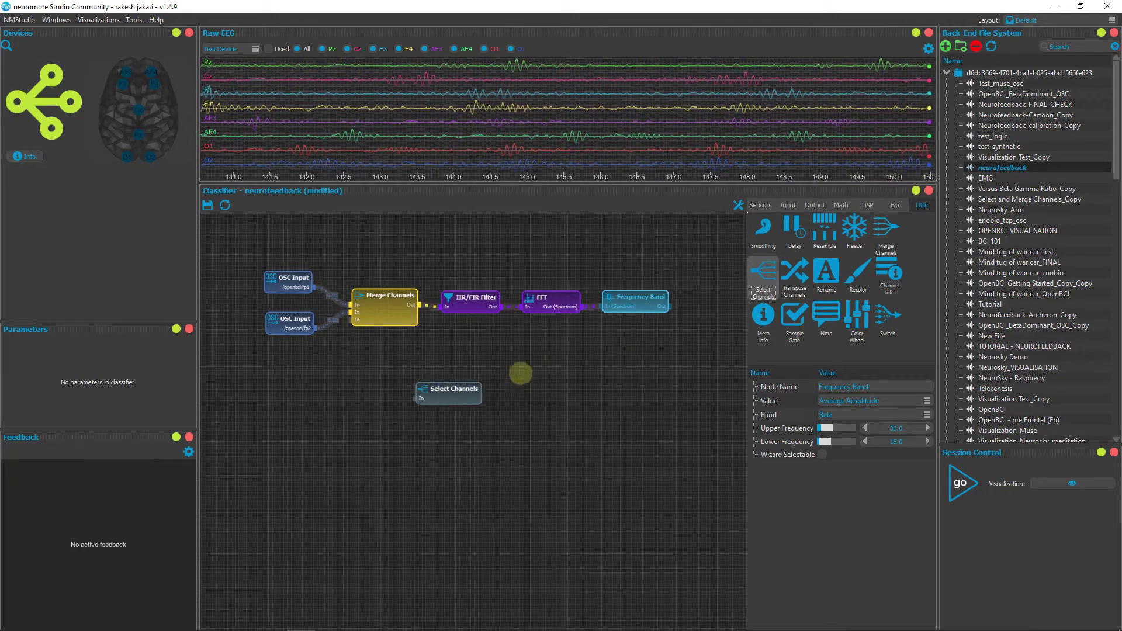
left_click(473, 396)
left_click_drag(474, 396, 484, 405)
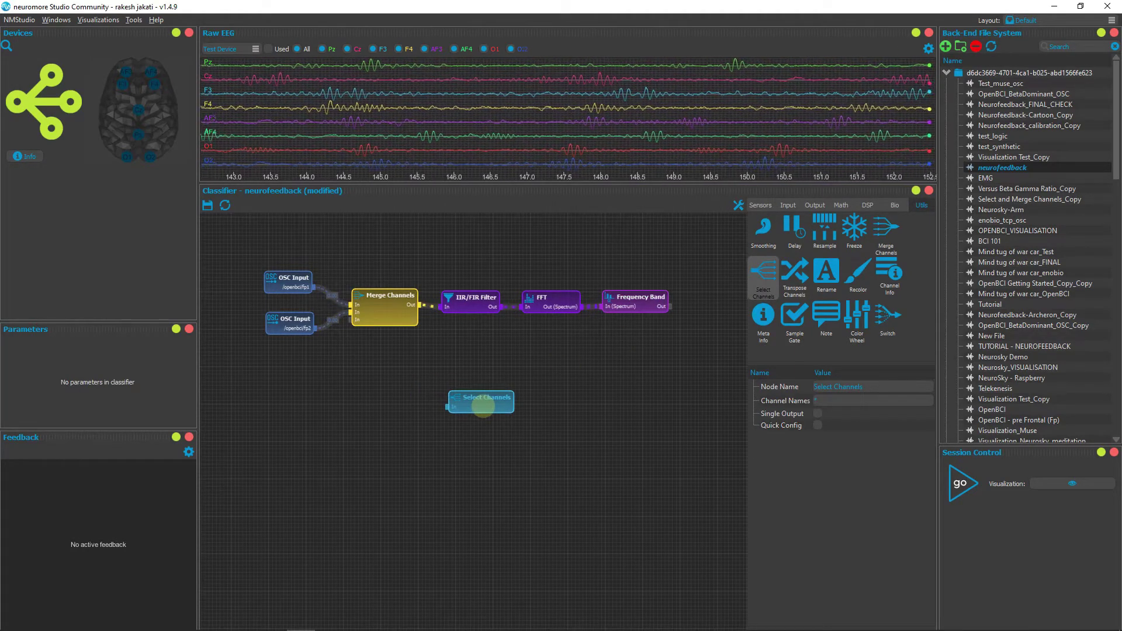
left_click_drag(673, 307, 441, 407)
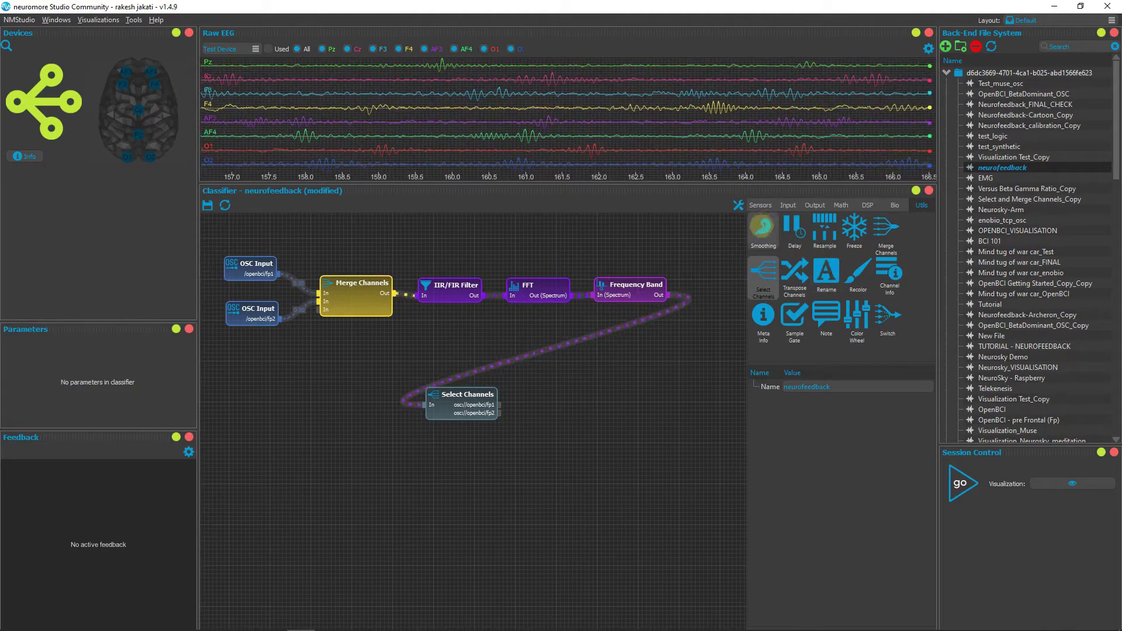
left_click(794, 205)
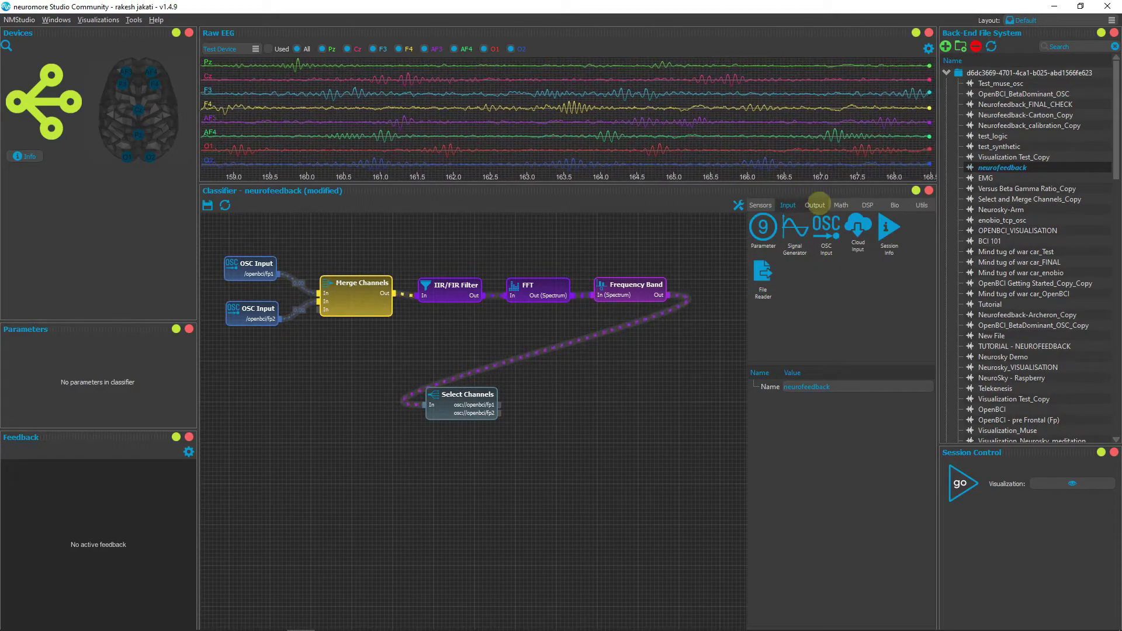
- Add an Operation node set to Average, with fp1 feeding x and fp2 feeding y
left_click(841, 205)
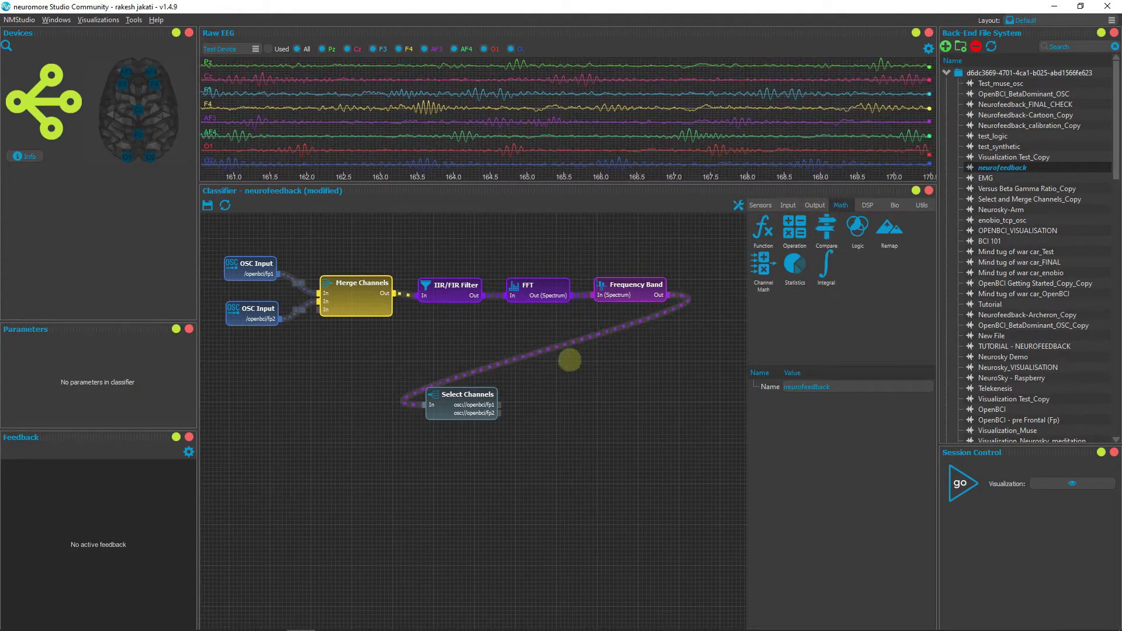
left_click_drag(794, 229, 542, 399)
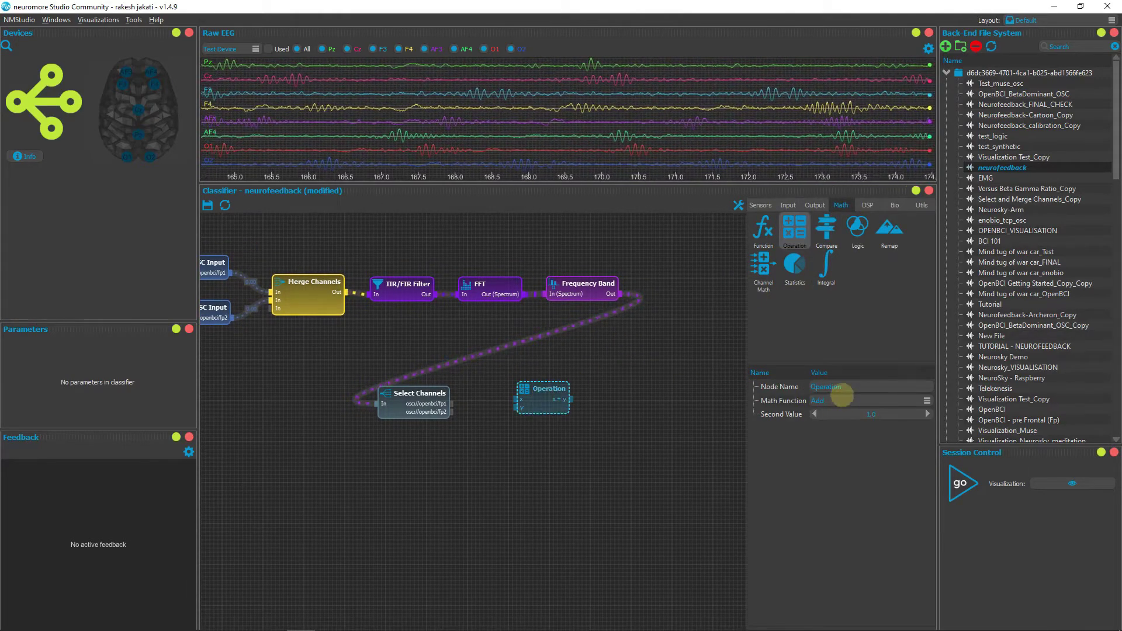
left_click(838, 403)
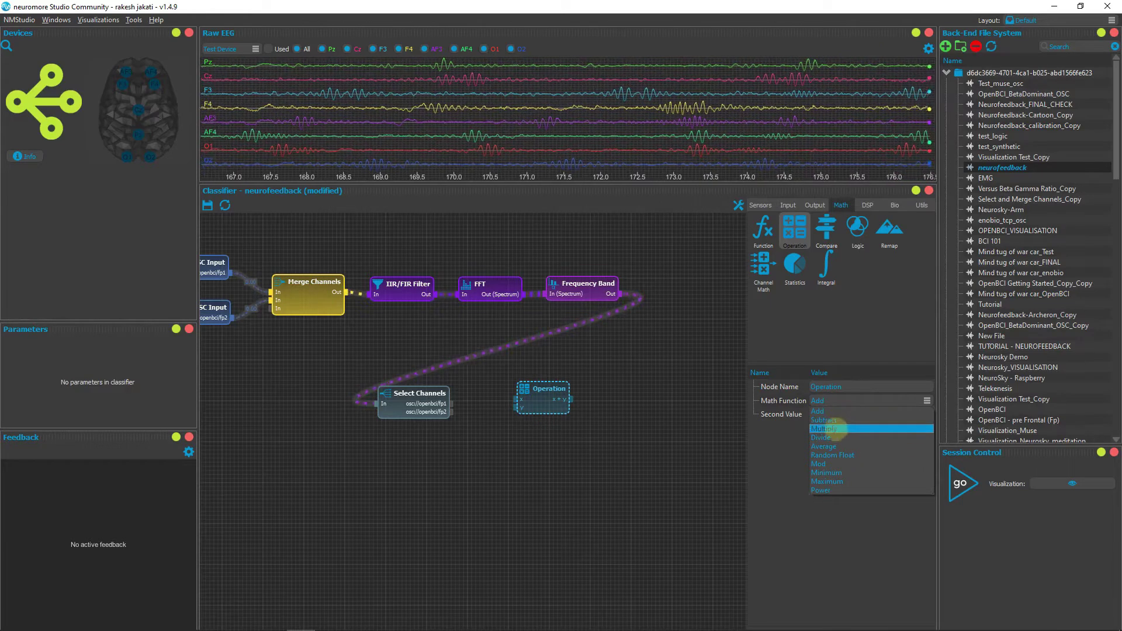
left_click(825, 447)
left_click_drag(451, 404, 515, 407)
left_click_drag(545, 401, 522, 405)
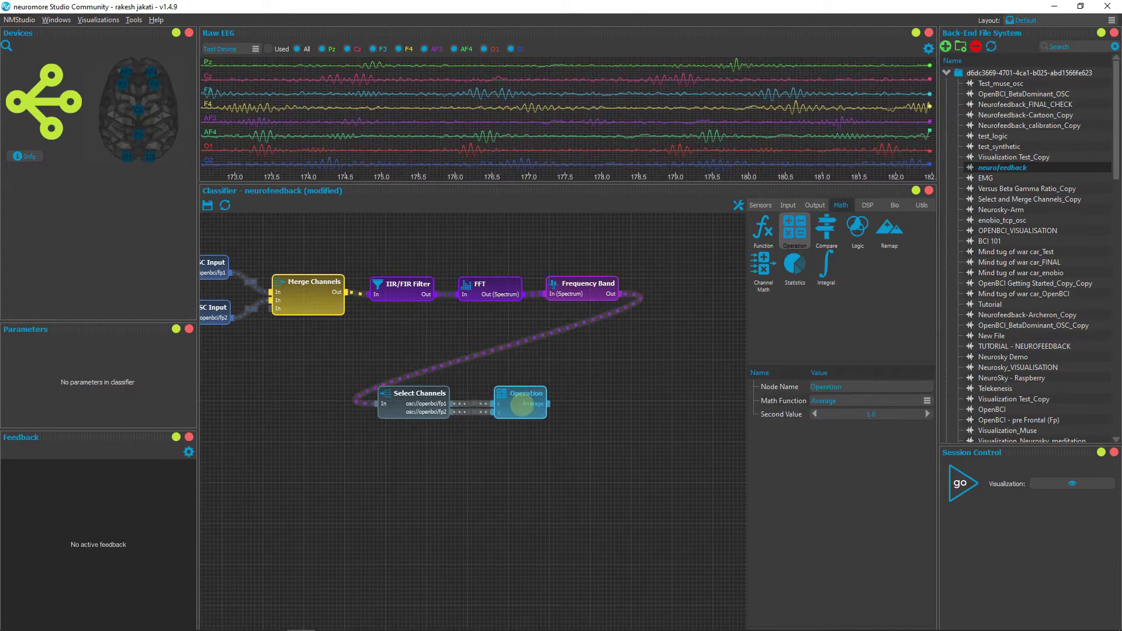
- Add a Statistics node and connect the Average output into it
left_click_drag(560, 440, 540, 434)
left_click_drag(601, 412, 588, 405)
left_click_drag(792, 266, 570, 381)
left_click_drag(561, 473, 499, 476)
left_click_drag(440, 393, 481, 391)
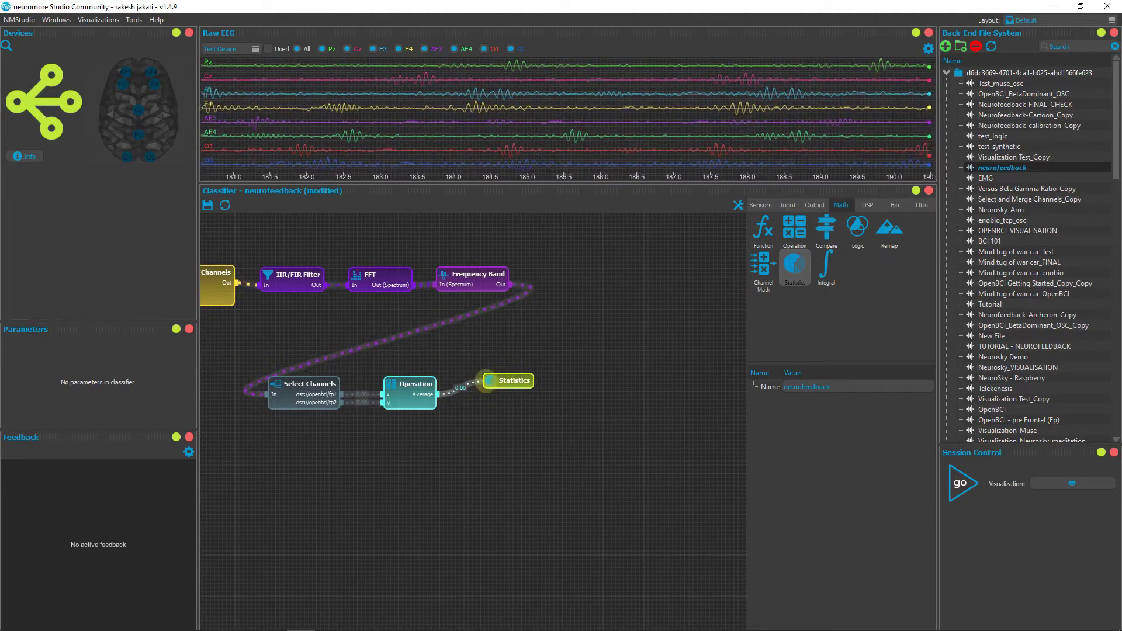
left_click(491, 383)
left_click_drag(533, 431, 499, 429)
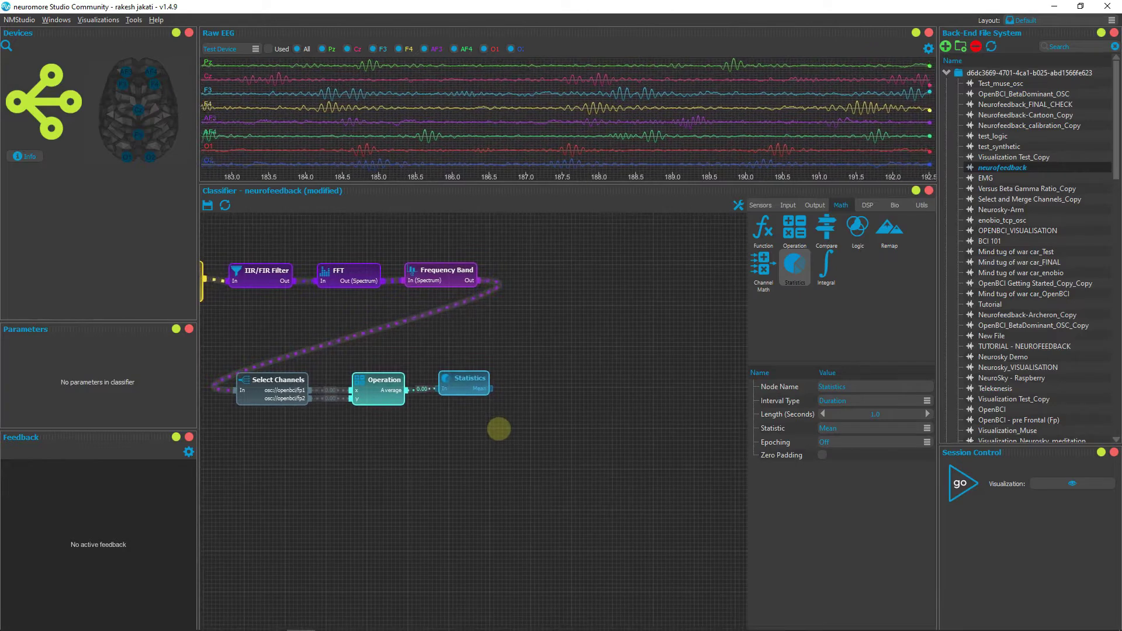
scroll(596, 359, "down", 1)
- Add a View node and link the Statistics mean output to it
left_click(813, 204)
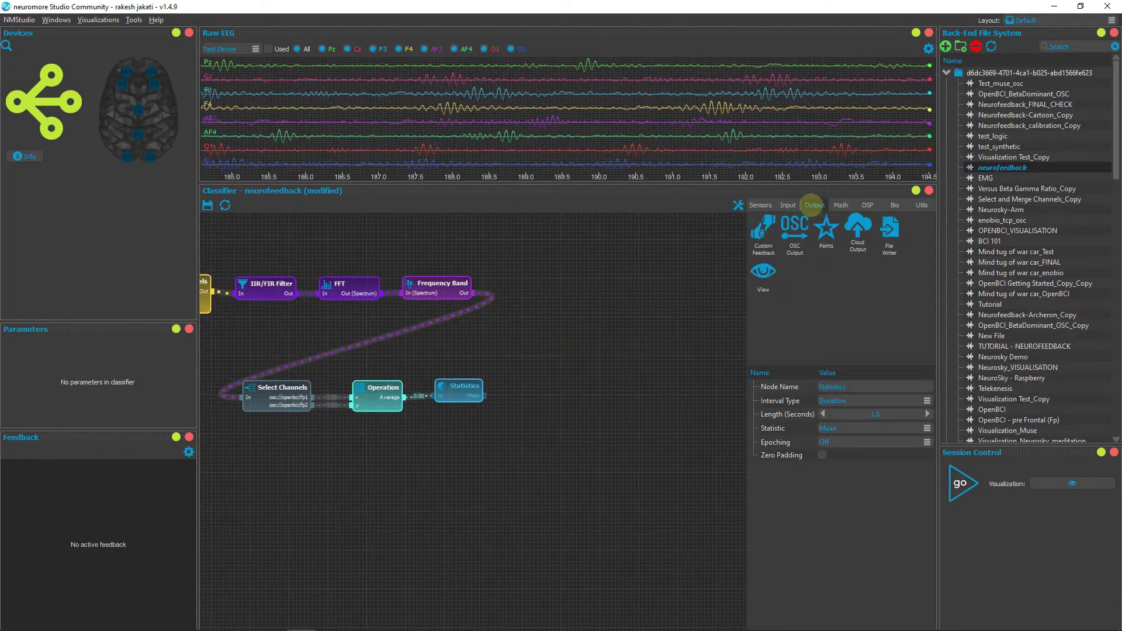
left_click_drag(763, 272, 545, 322)
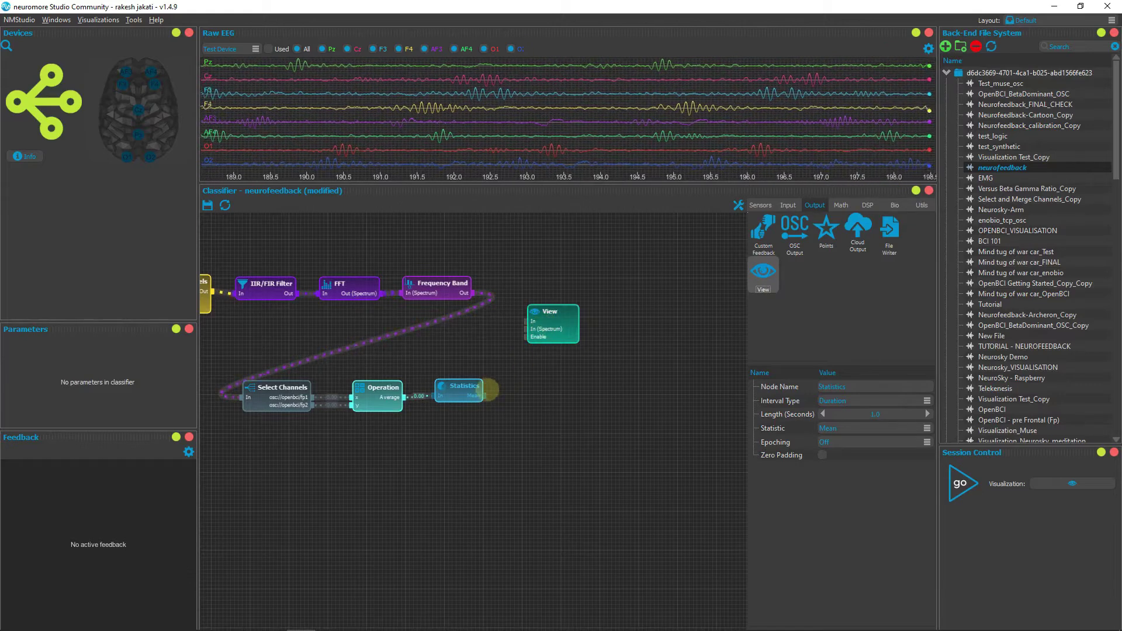
mouse_move(481, 400)
left_mouse_down()
mouse_move(490, 360)
mouse_move(483, 399)
left_mouse_up()
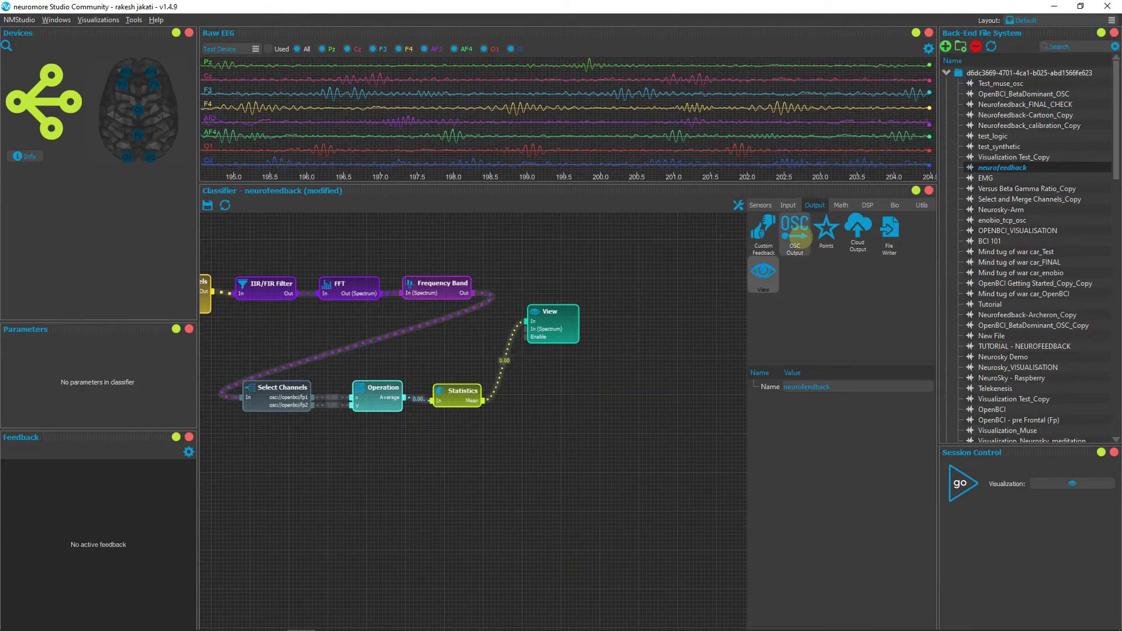
- Add an OSC Output node fed by the Statistics mean output
left_click_drag(800, 231, 578, 401)
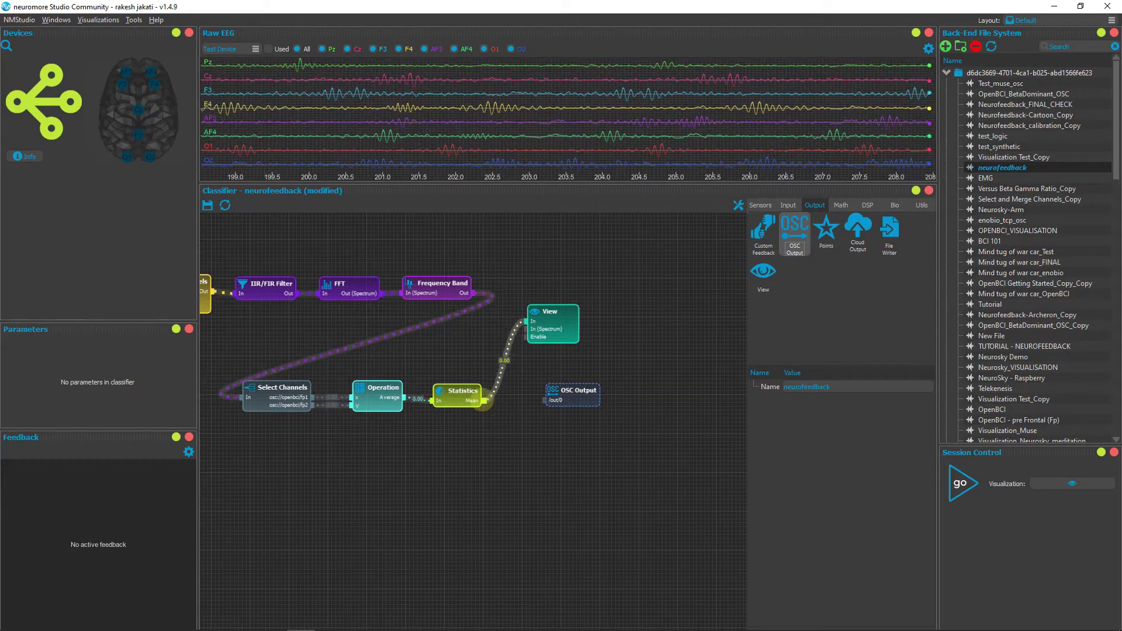
left_click(491, 403)
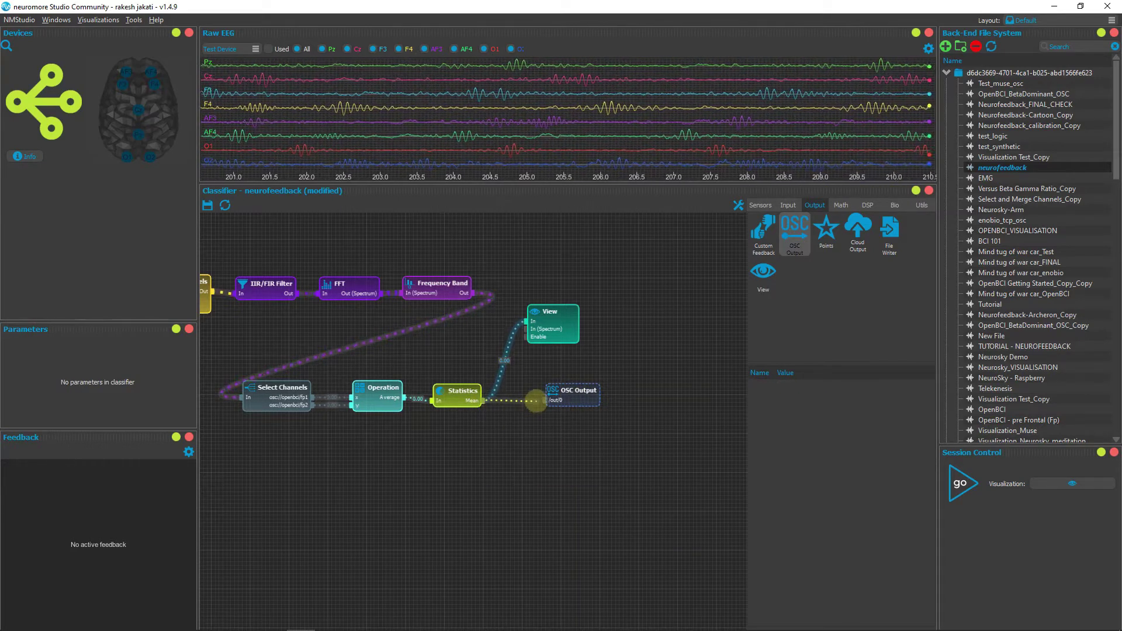
left_click_drag(543, 401, 543, 401)
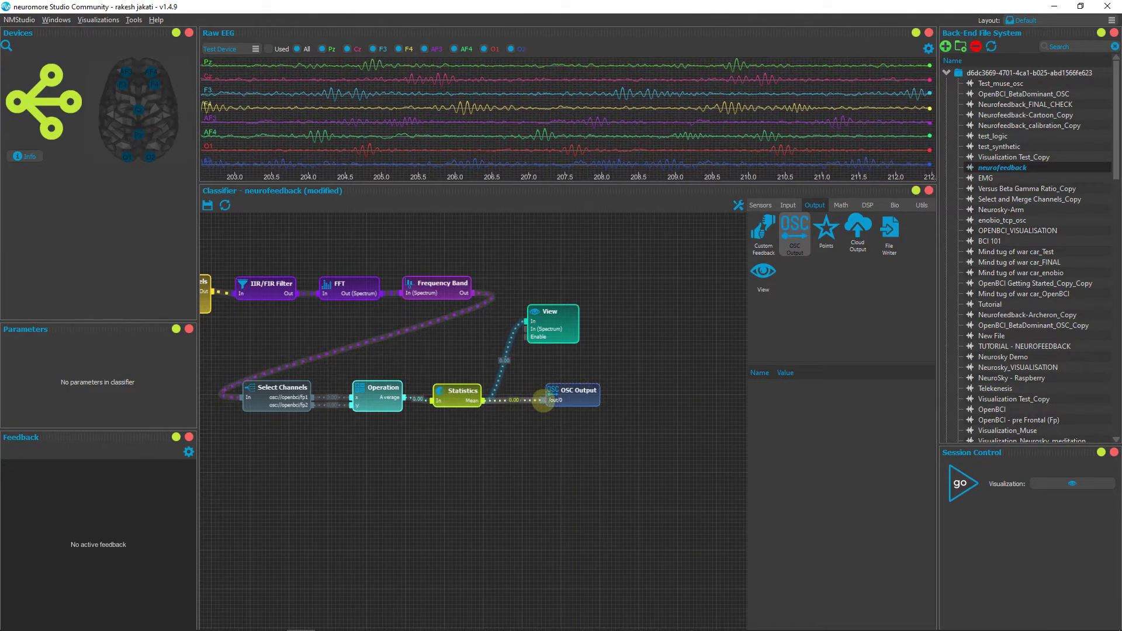
left_click_drag(468, 423, 484, 420)
left_click(479, 397)
left_click(590, 393)
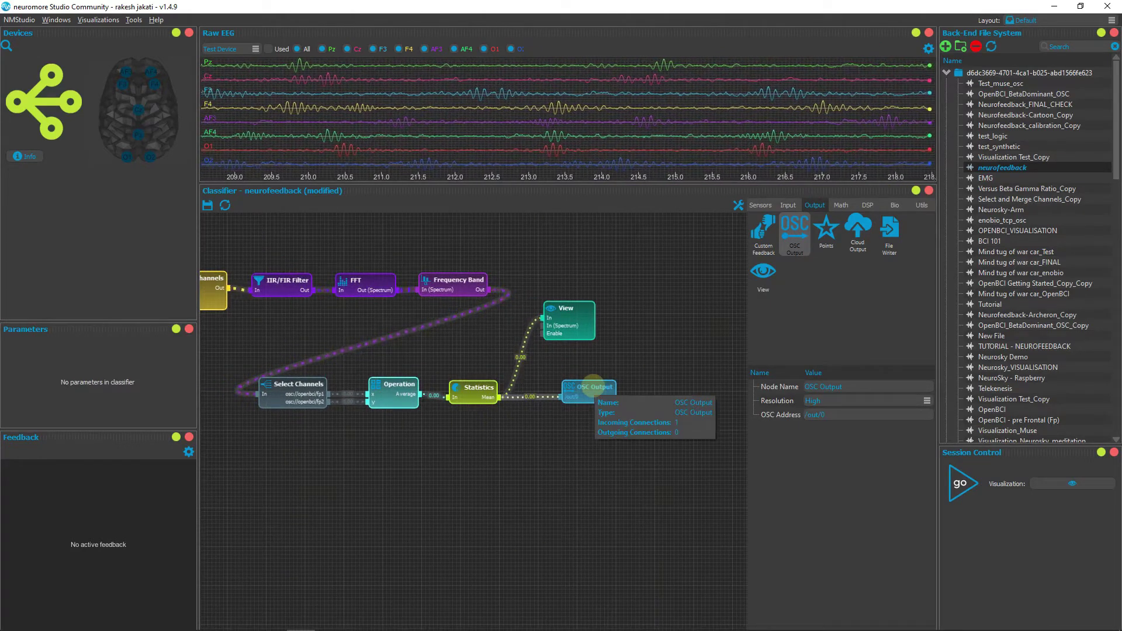
left_click_drag(541, 427, 594, 431)
- Switch to the command prompt window showing threshold_calculate.py's output
scroll(635, 420, "down", 1)
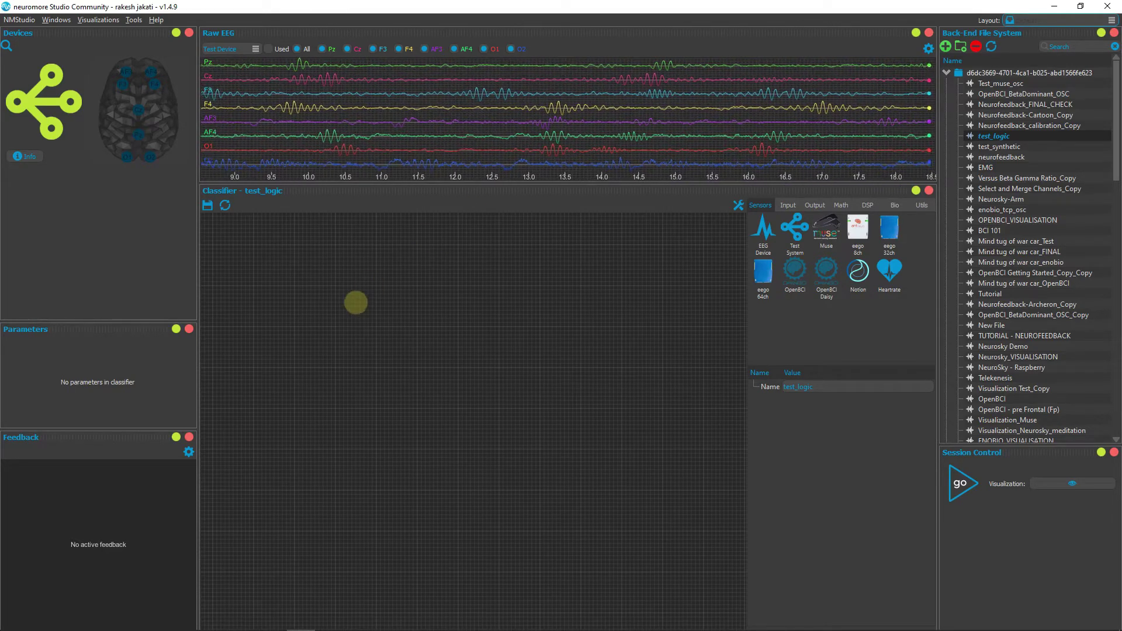
key("alt+Tab")
key("alt+Tab")
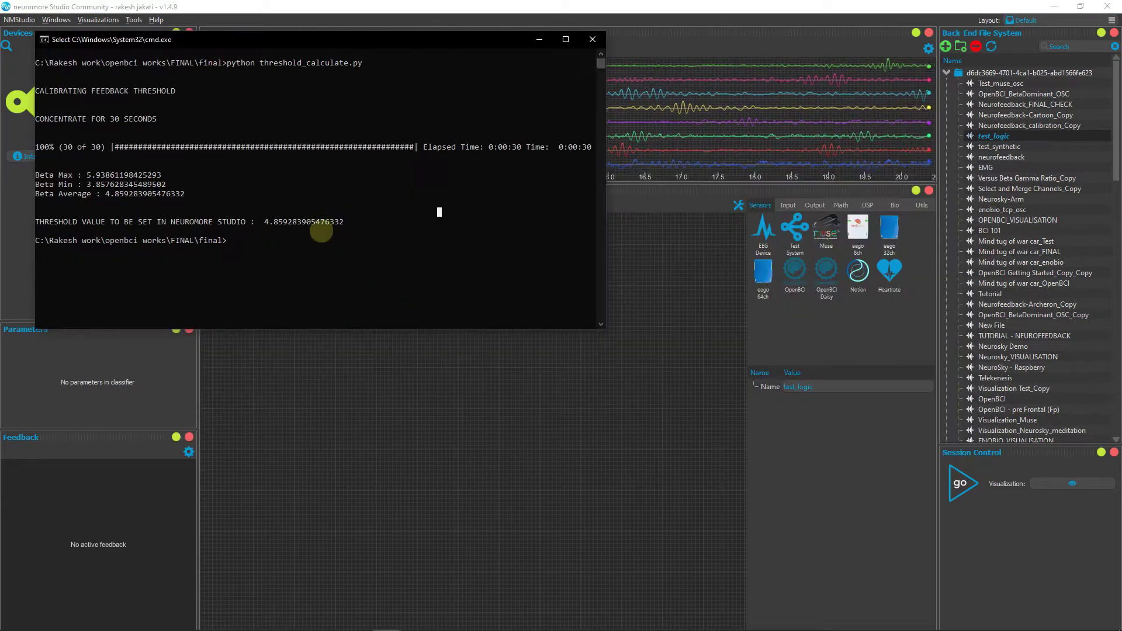
- Read the calculated threshold 4.859283905476332 in Command Prompt, then minimize the console
left_click_drag(344, 221, 266, 221)
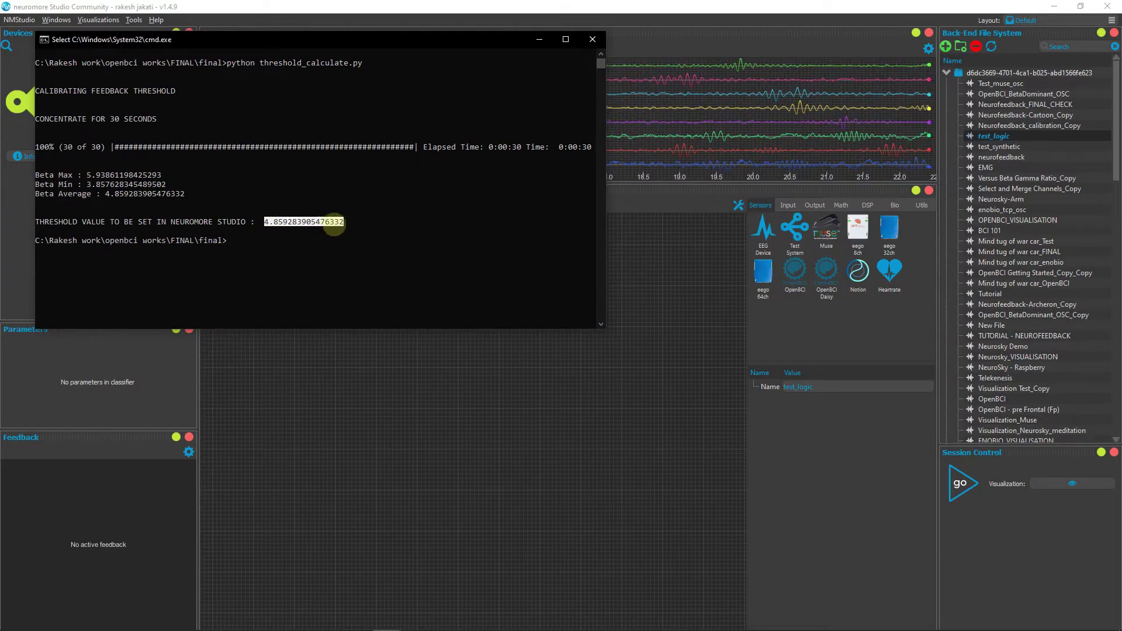
left_click(346, 222)
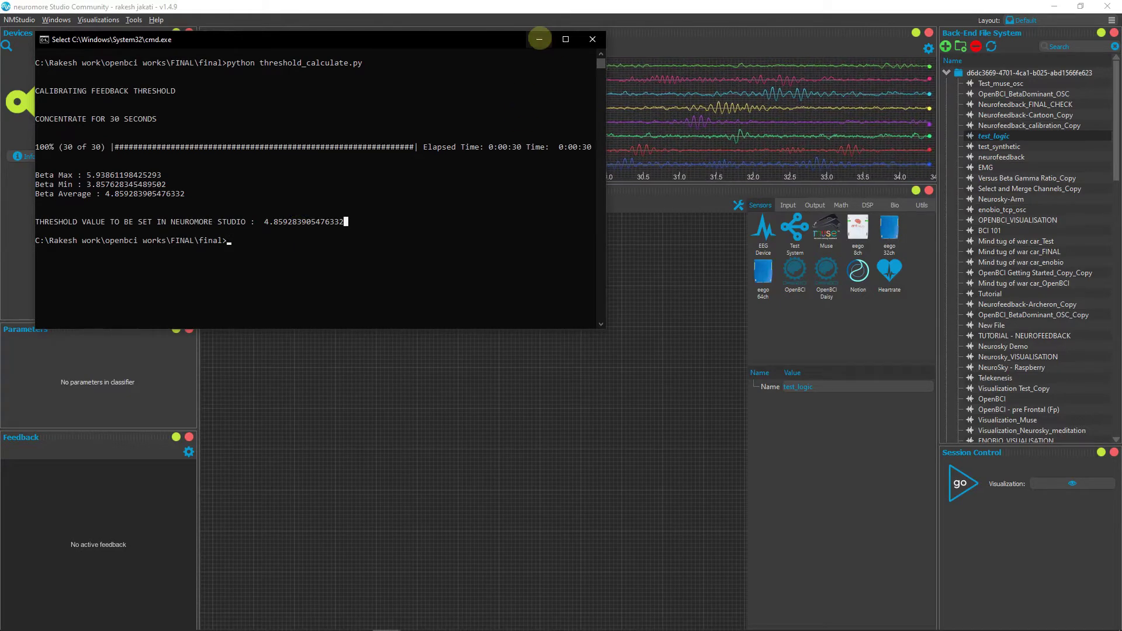
left_click(540, 39)
left_click(787, 205)
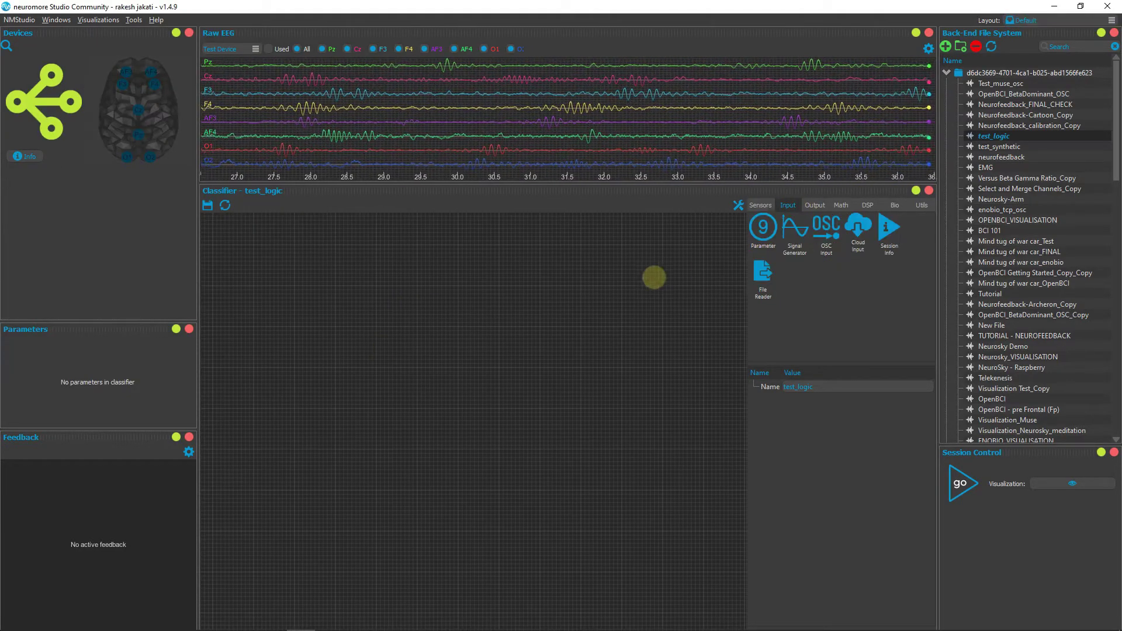
- Add two Parameter nodes to test_logic and name the top one 'Beta average'
left_click_drag(763, 228, 373, 255)
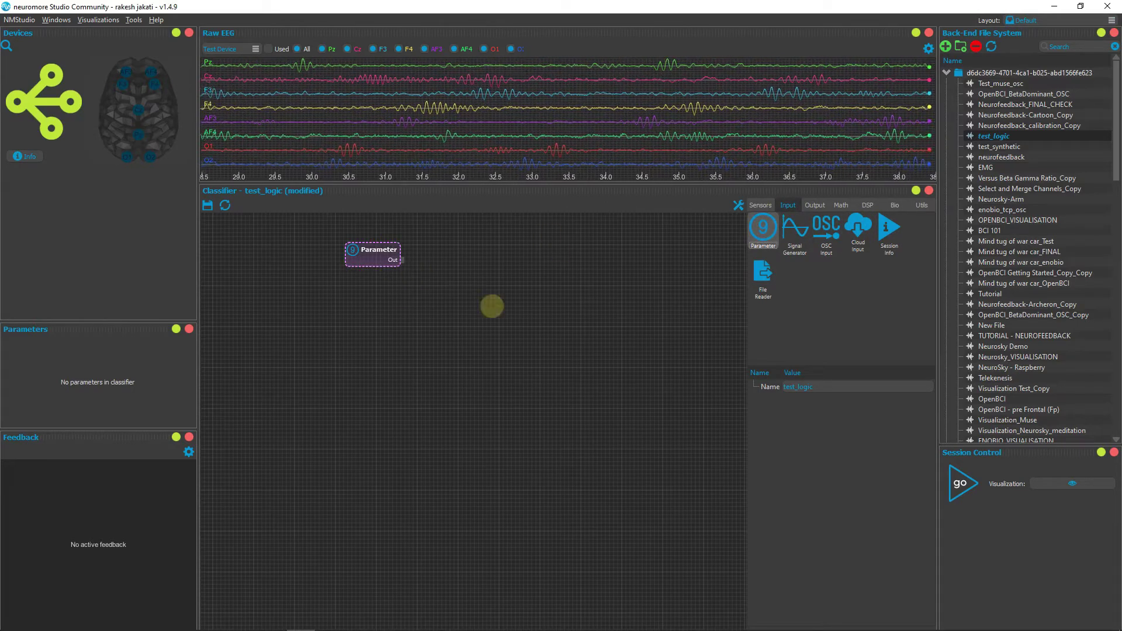
left_click_drag(761, 231, 377, 324)
left_click_drag(371, 252, 358, 256)
double_click(869, 386)
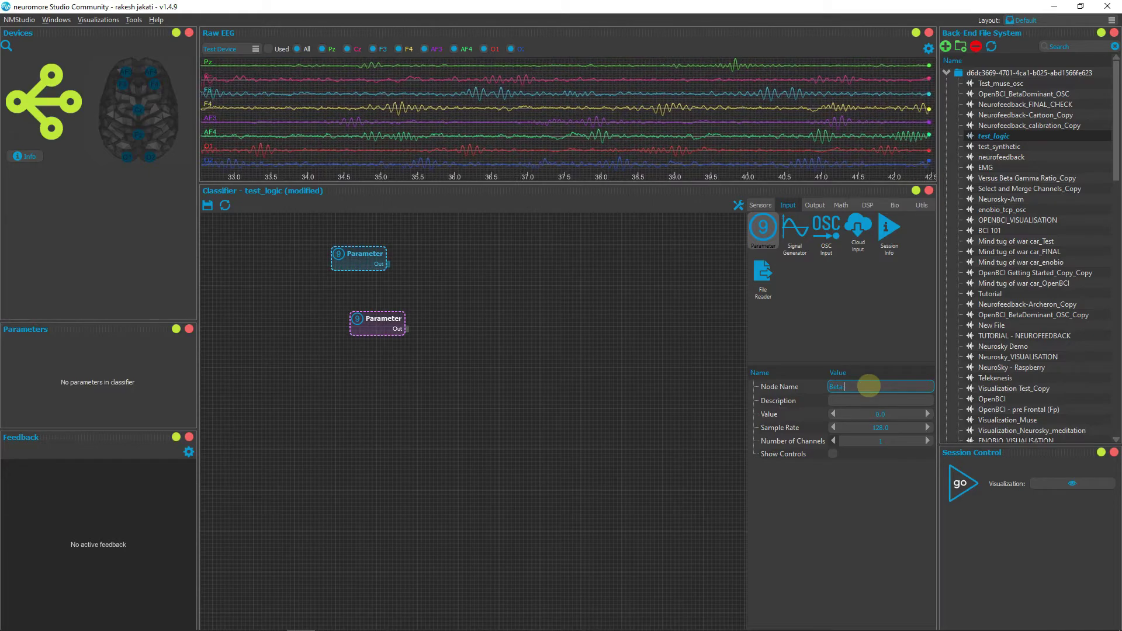
type("Beta average")
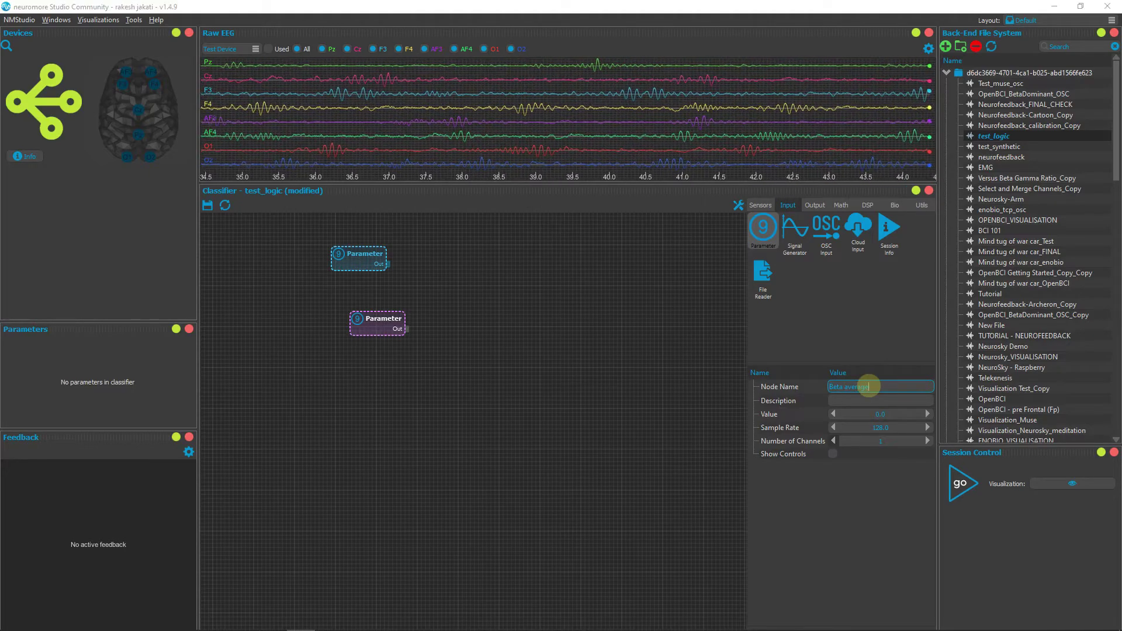
key("alt+Tab")
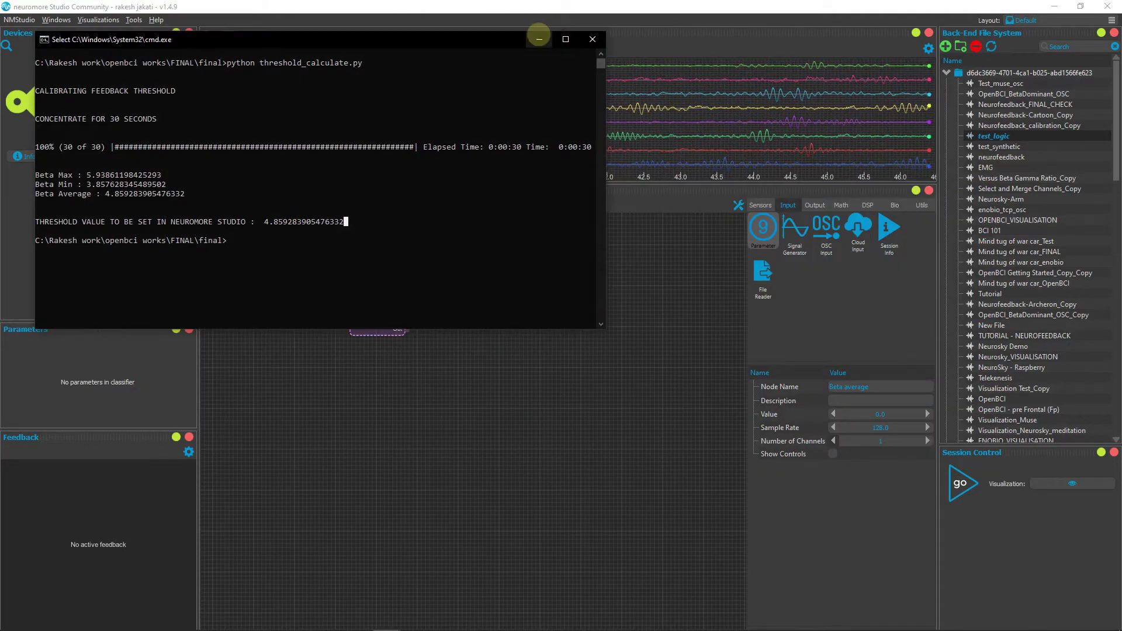
left_click(538, 39)
- Set Beta average to 10, name the second parameter 'Increase by percent', and give both 250 sample rate
double_click(892, 411)
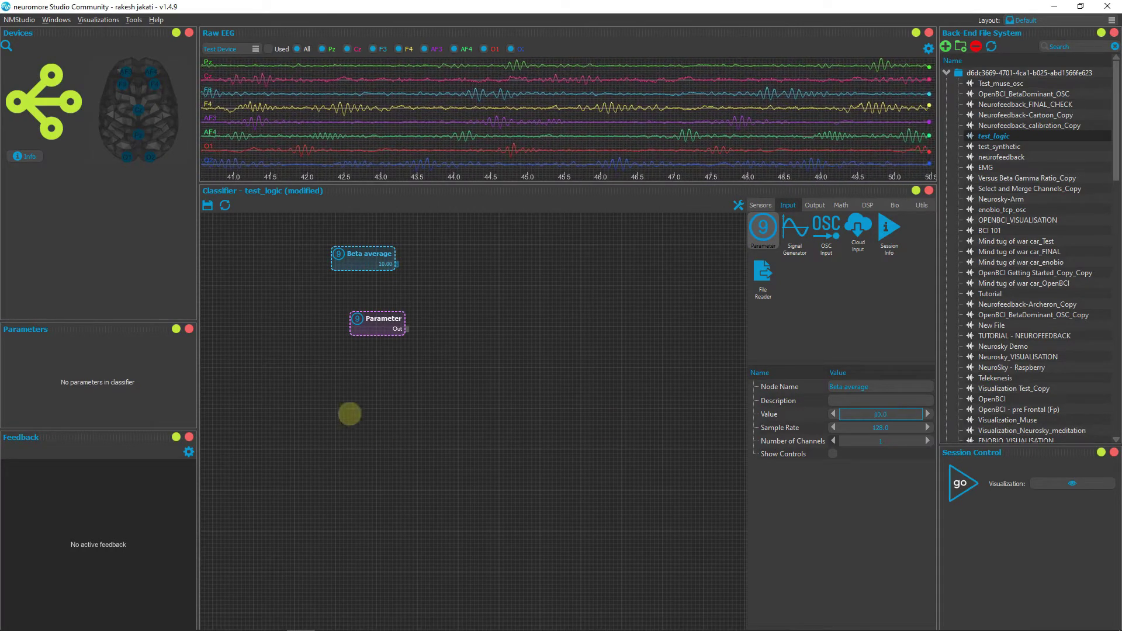
left_click_drag(384, 327, 357, 338)
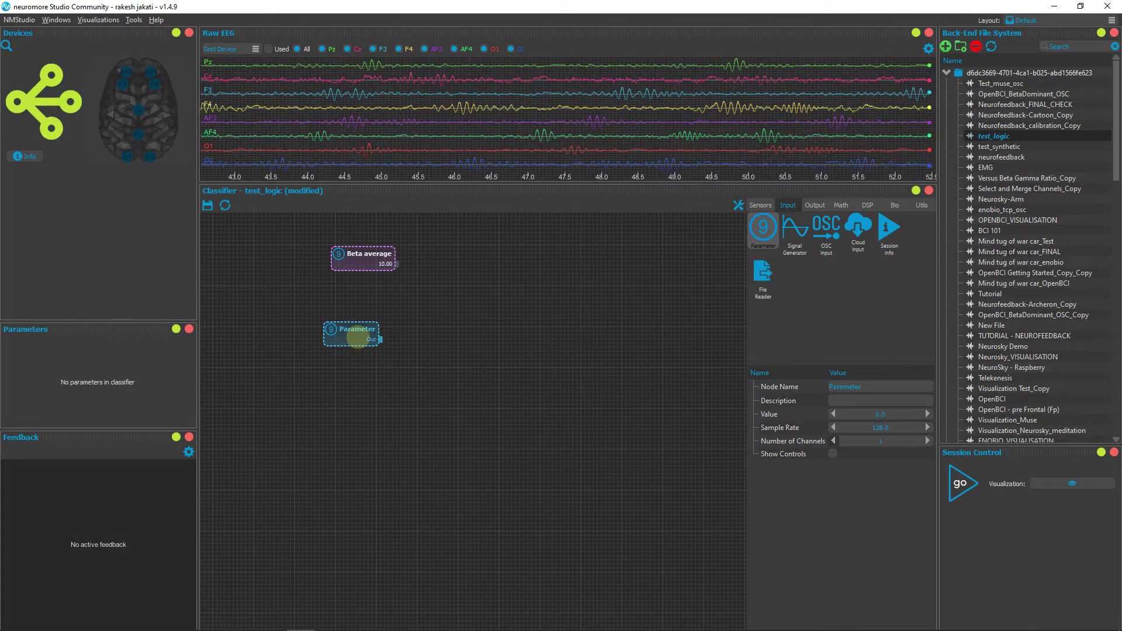
left_click(871, 388)
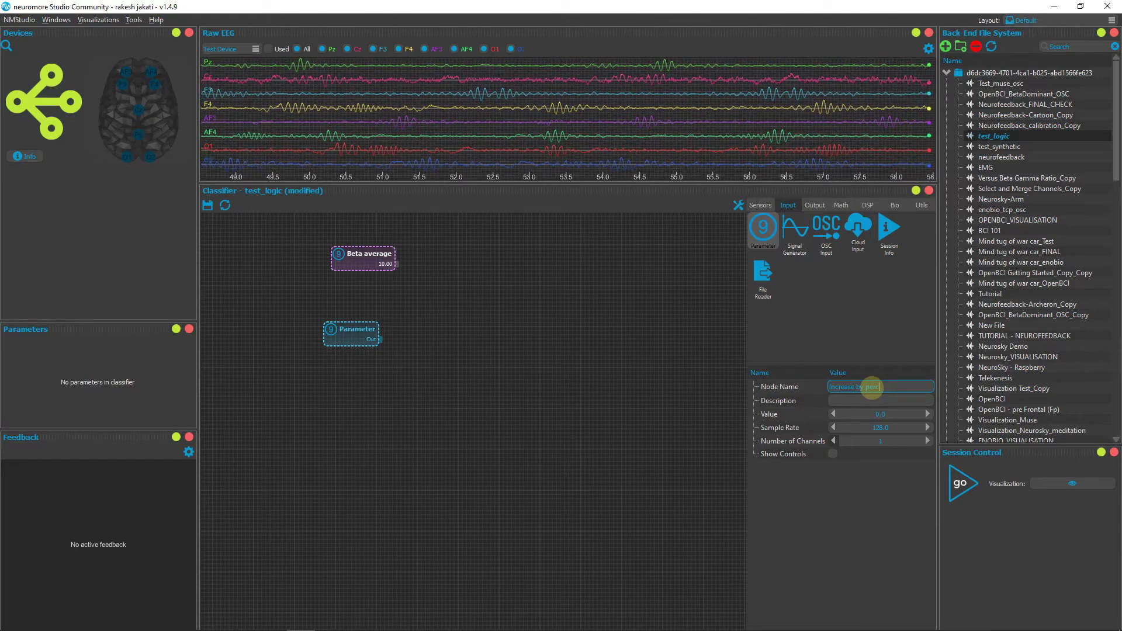
left_click(367, 257)
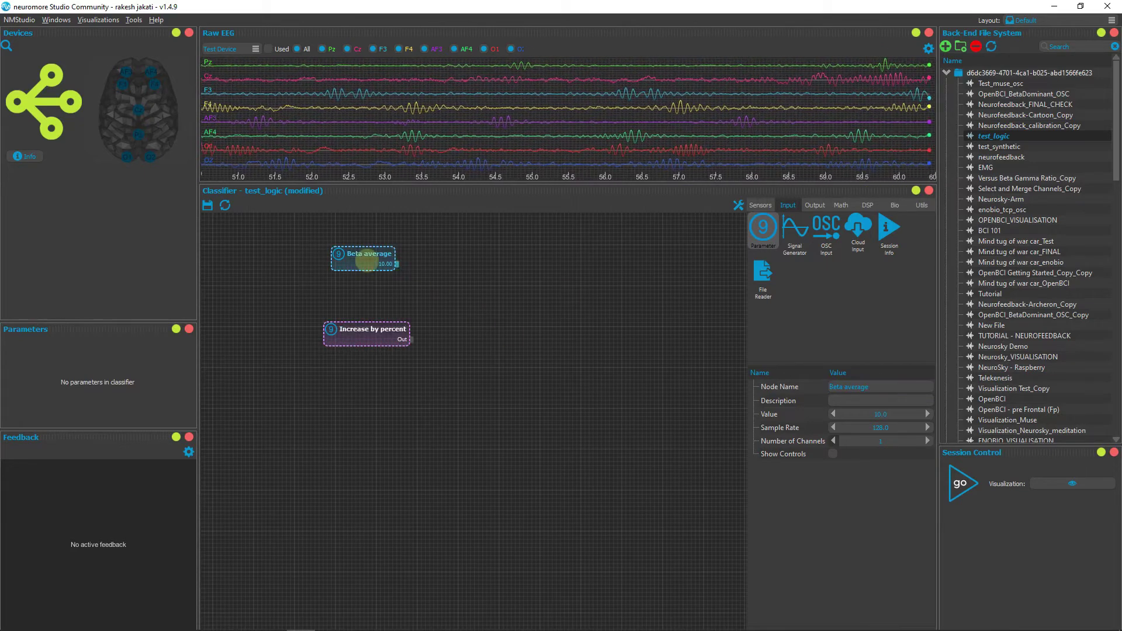
left_click(906, 431)
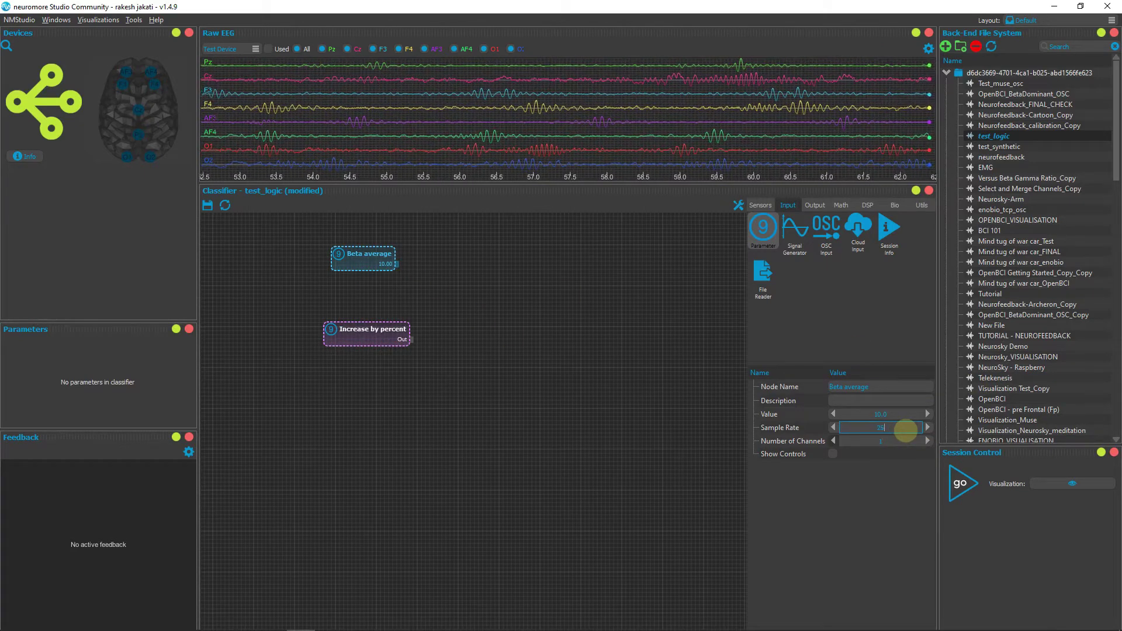
left_click(377, 332)
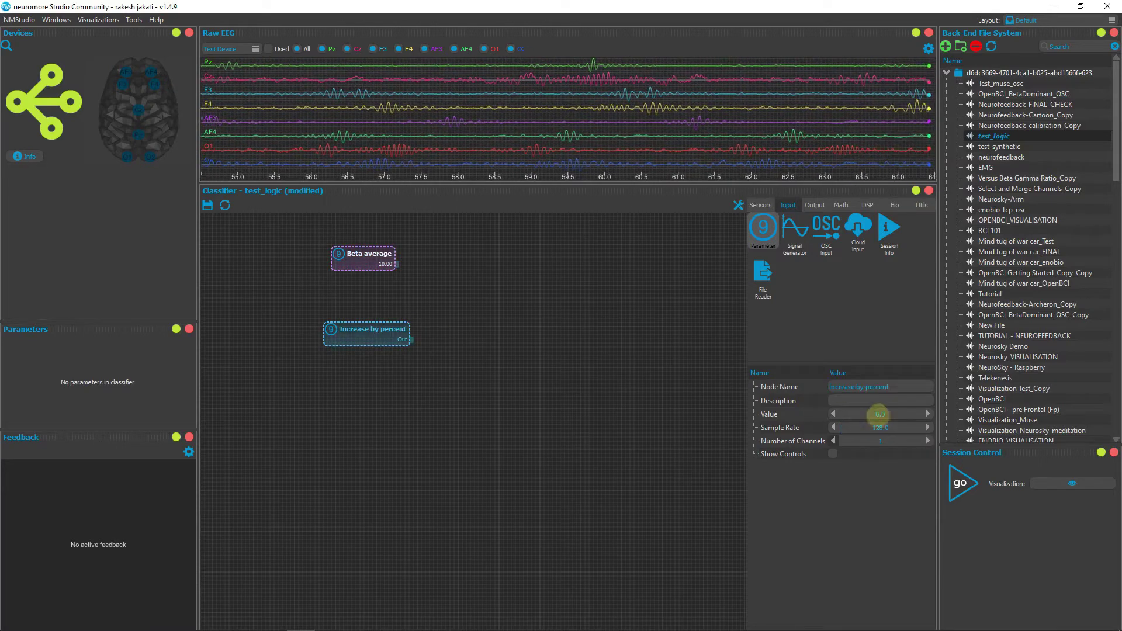
left_click(896, 425)
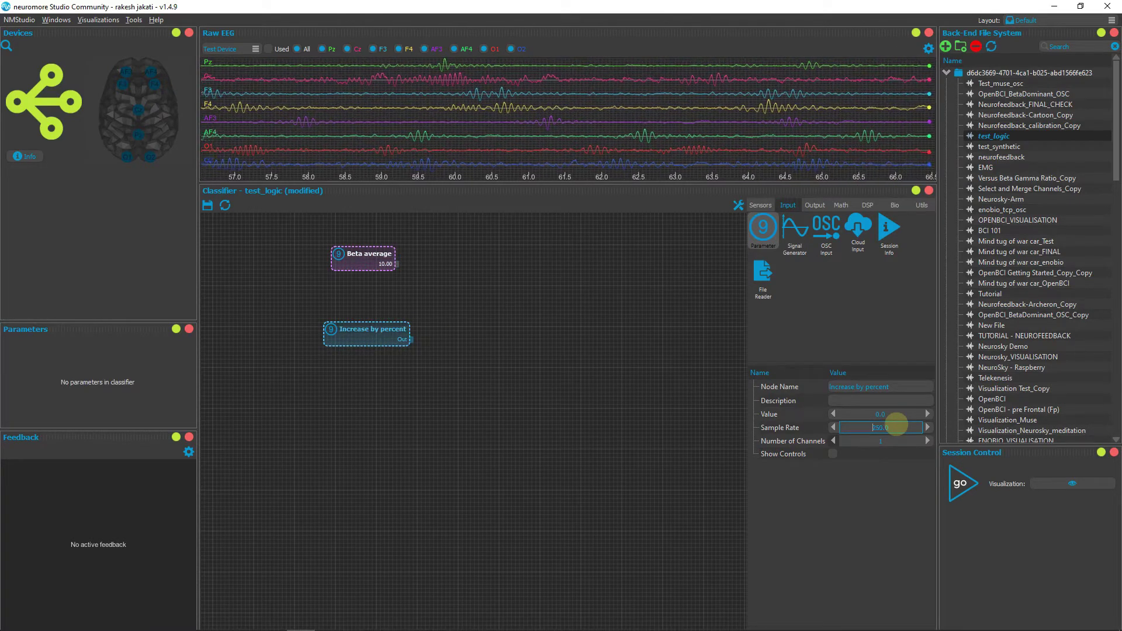
- Shift both parameter nodes left and set Increase by percent's value to 10
left_click_drag(364, 331, 329, 333)
mouse_move(369, 257)
left_mouse_down()
mouse_move(330, 258)
mouse_move(347, 258)
left_mouse_up()
left_click(358, 339)
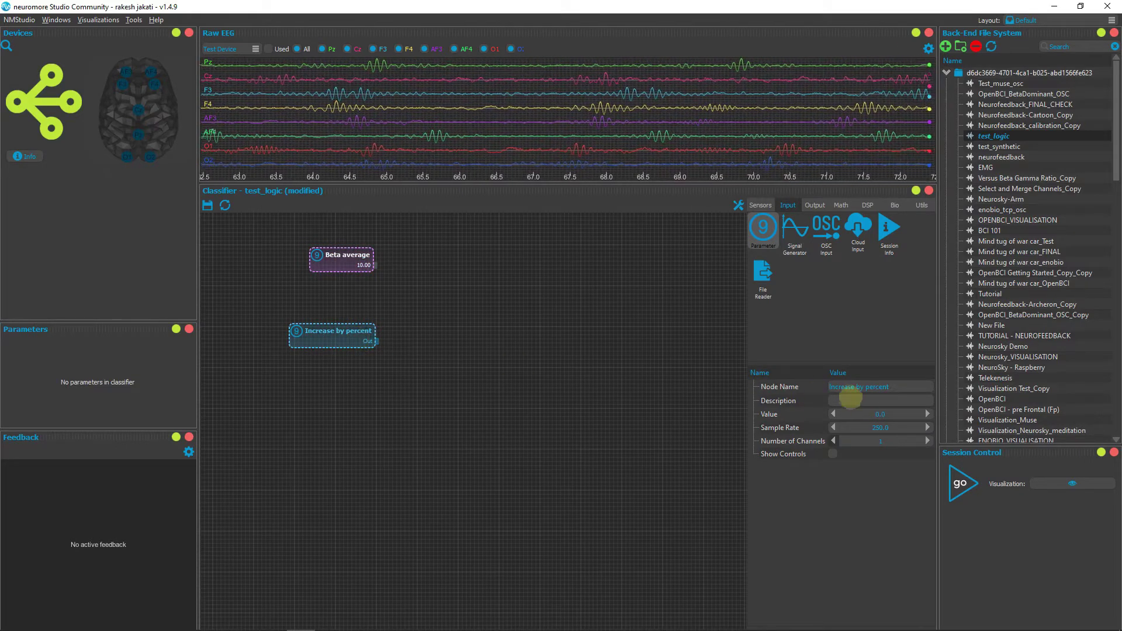
left_click(891, 414)
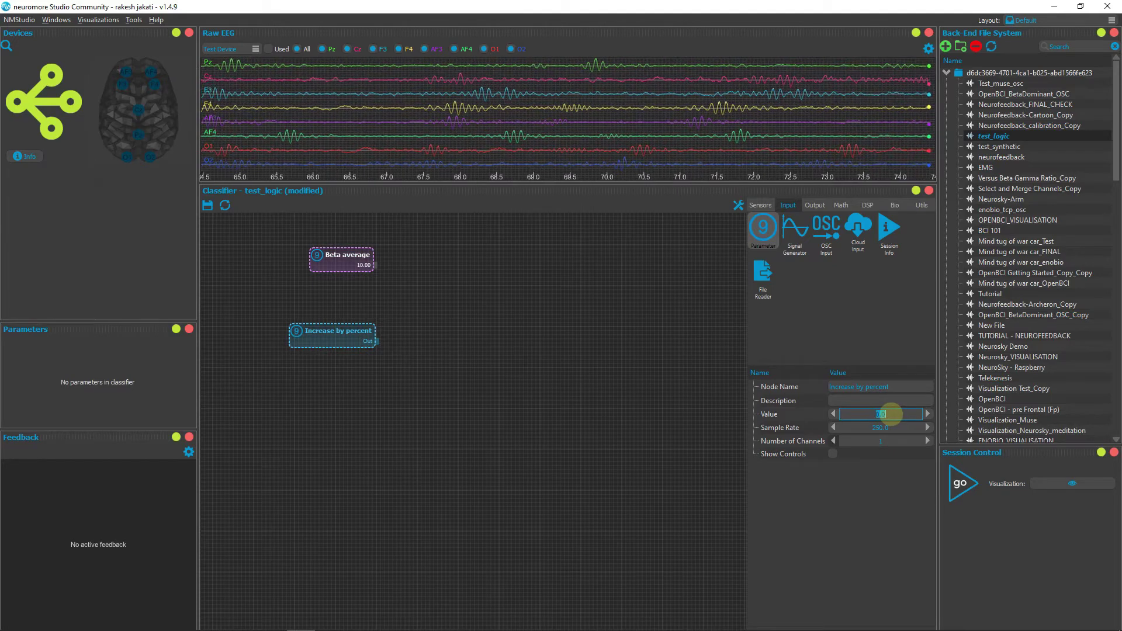
left_click(424, 300)
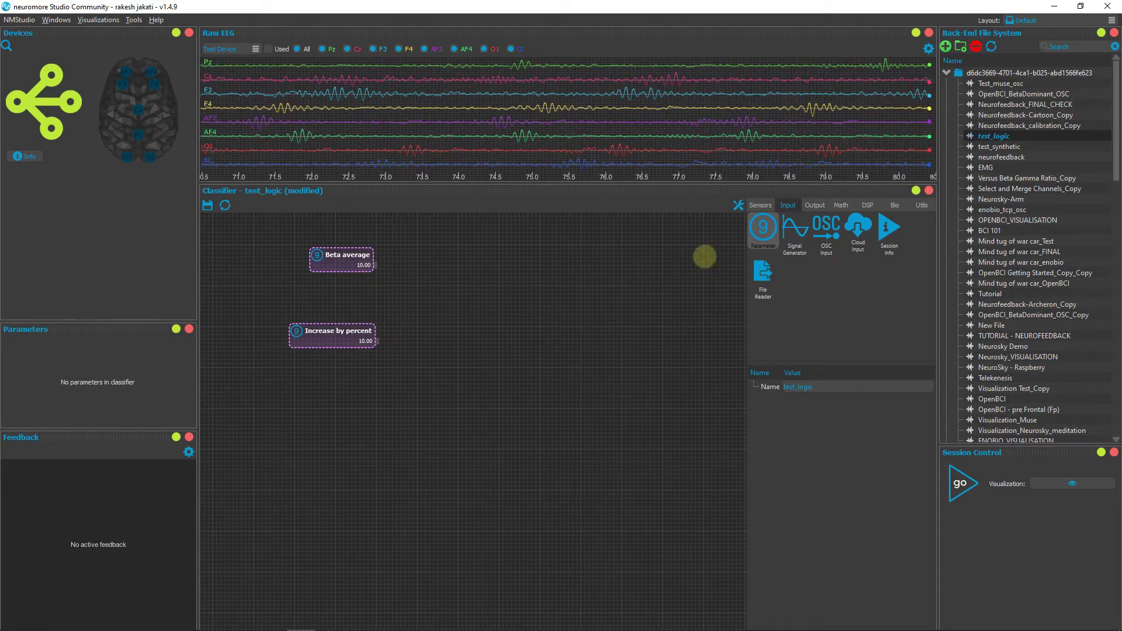
left_click(843, 206)
- Add an Operation dividing Increase by percent by 100, and place a second Operation node
left_click_drag(795, 228, 467, 321)
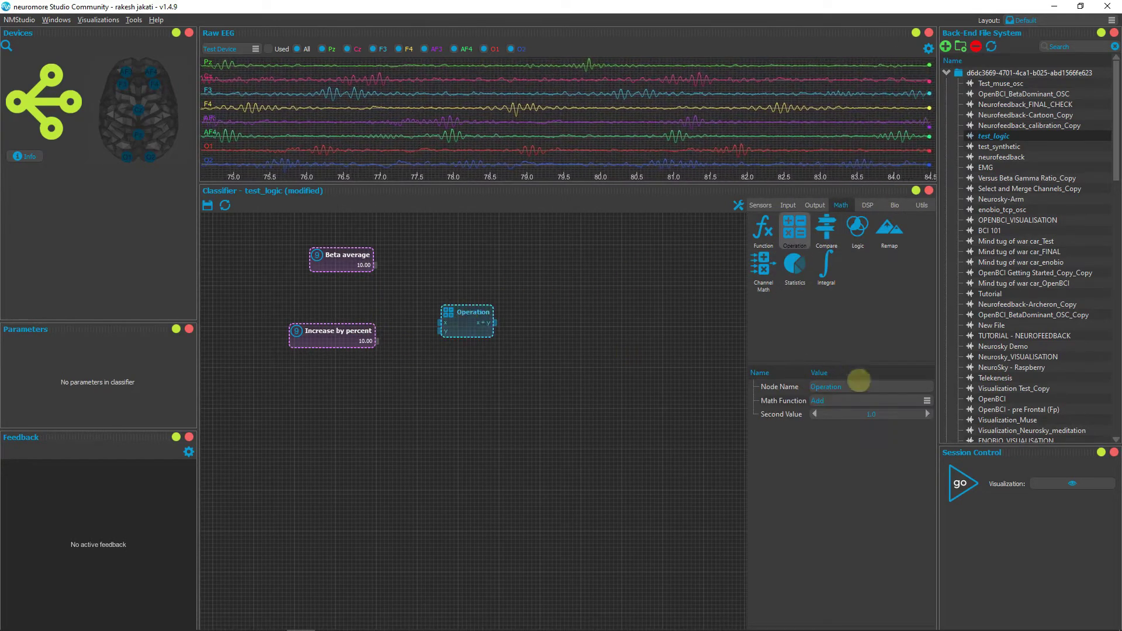
left_click(846, 401)
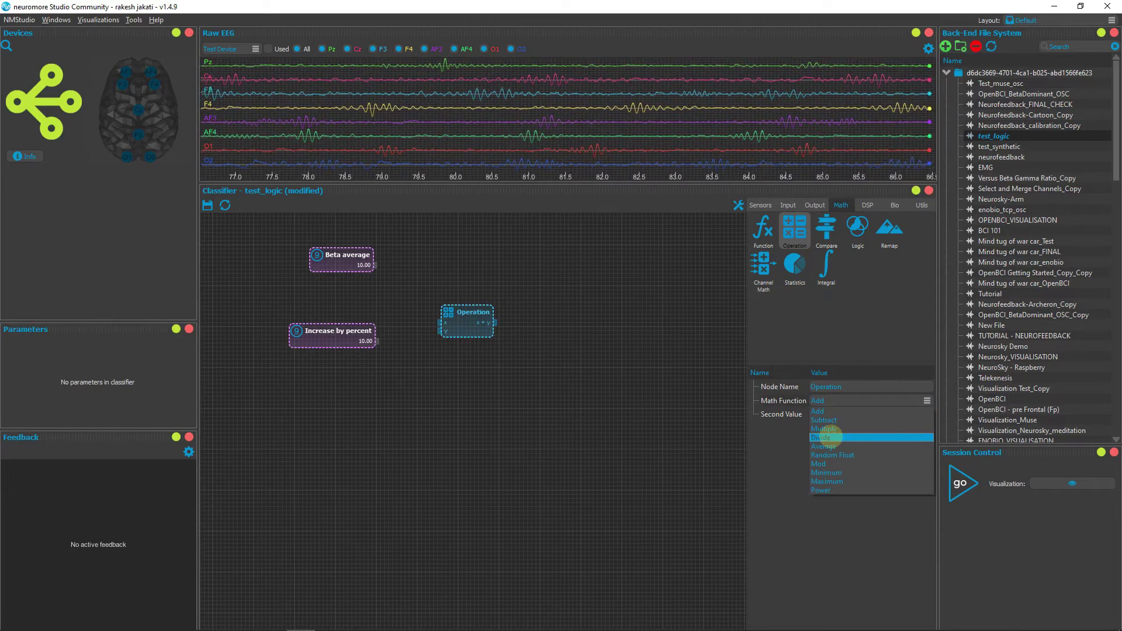
left_click(827, 438)
left_click(886, 414)
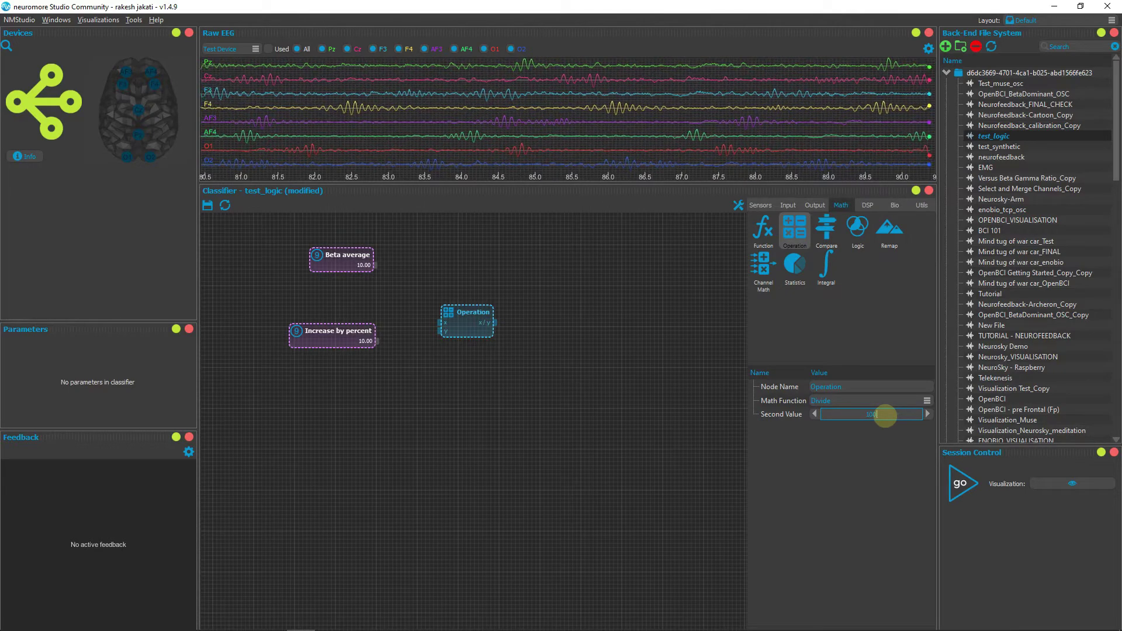
left_click_drag(336, 337, 430, 339)
left_click_drag(784, 233, 547, 307)
left_click(552, 299)
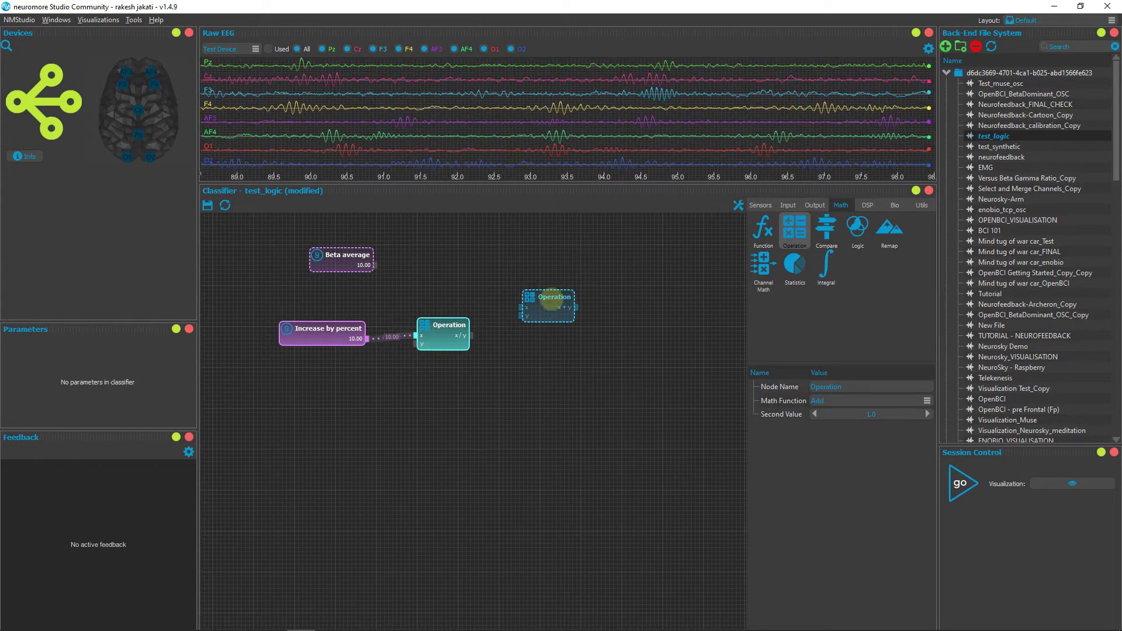
- Name the new operation 'Multiplier' and the first operation 'Divide'
left_click(845, 386)
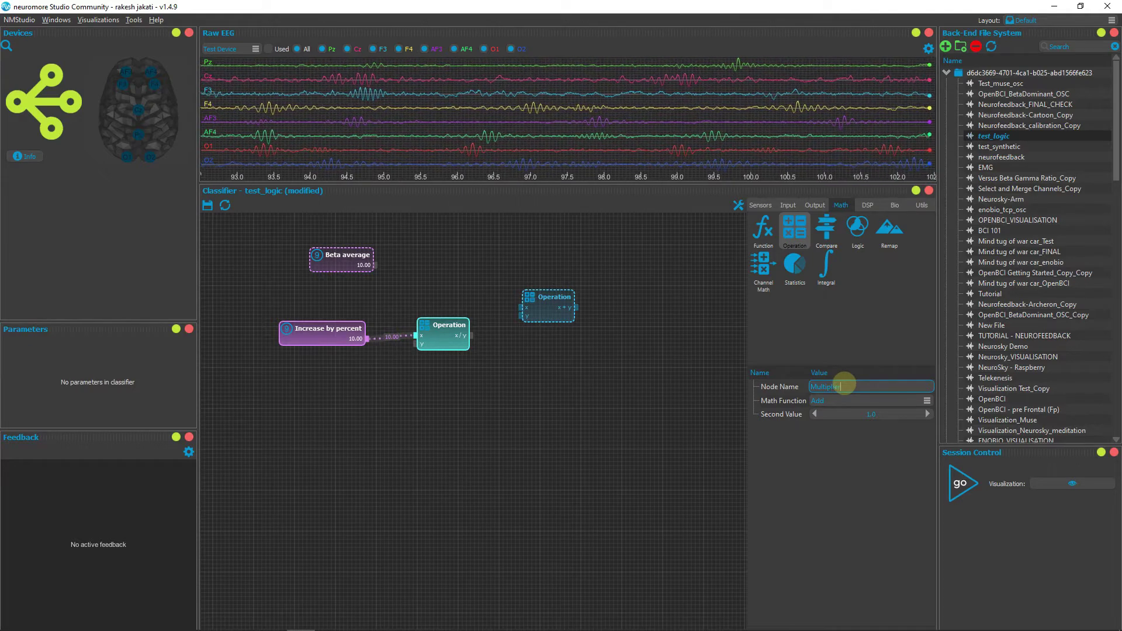
left_click(446, 336)
left_click(850, 386)
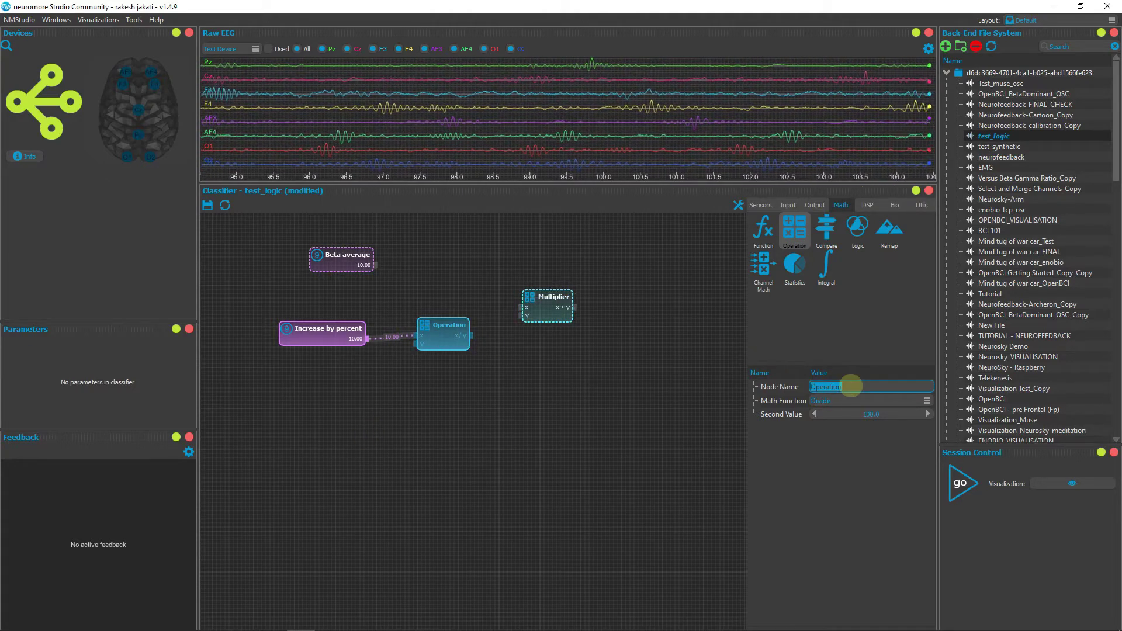
type("Divide")
left_click(543, 374)
- Make Multiplier multiply Beta average (x) by the Divide result (y)
left_click(553, 311)
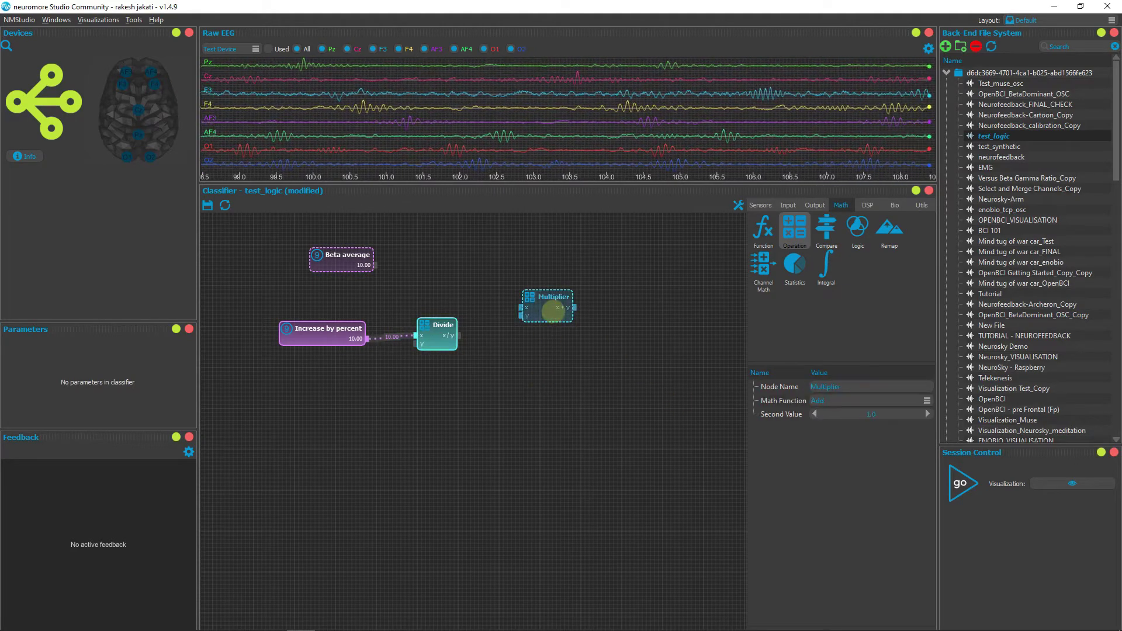
left_click(837, 401)
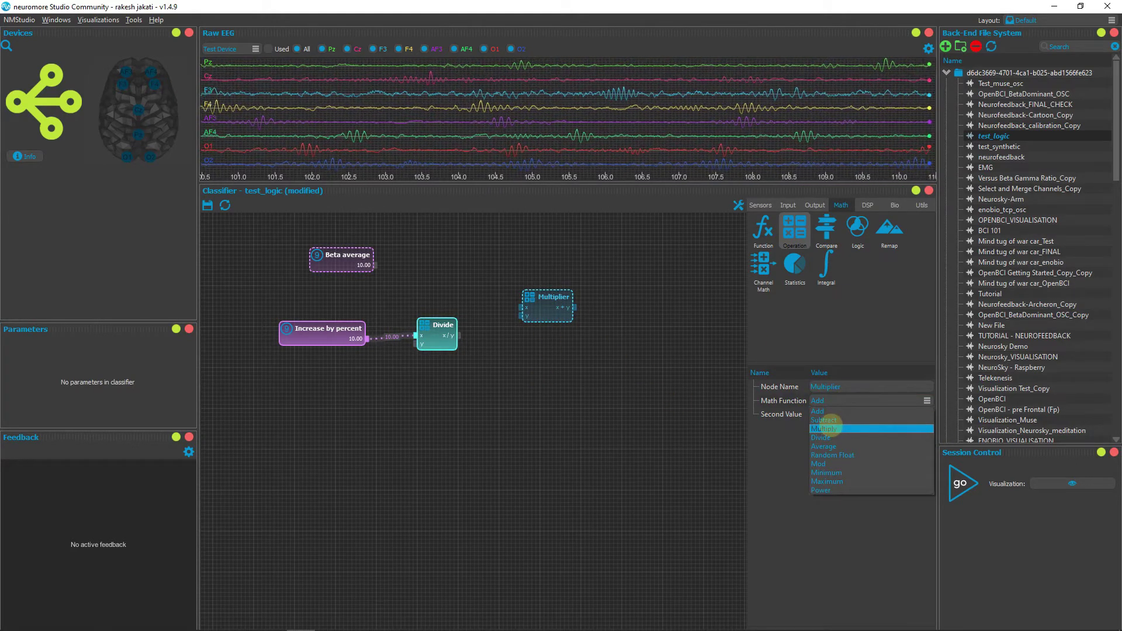
left_click(824, 428)
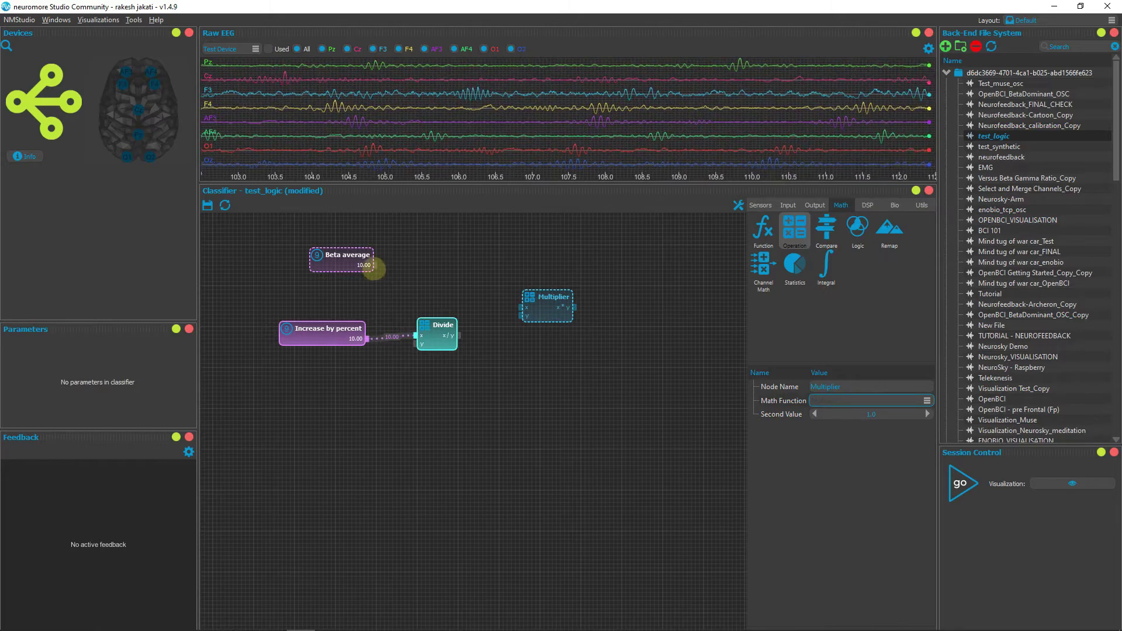
left_click_drag(376, 265, 514, 301)
left_click_drag(459, 336, 501, 294)
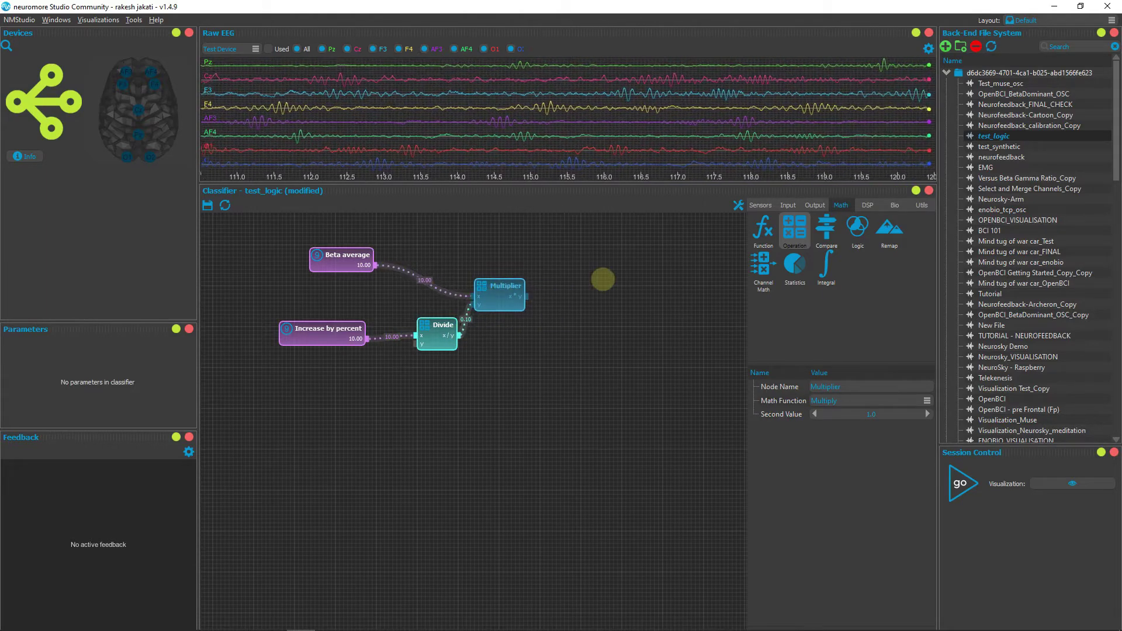
- Add a third Operation node and name it 'Add'
left_click_drag(795, 232, 595, 255)
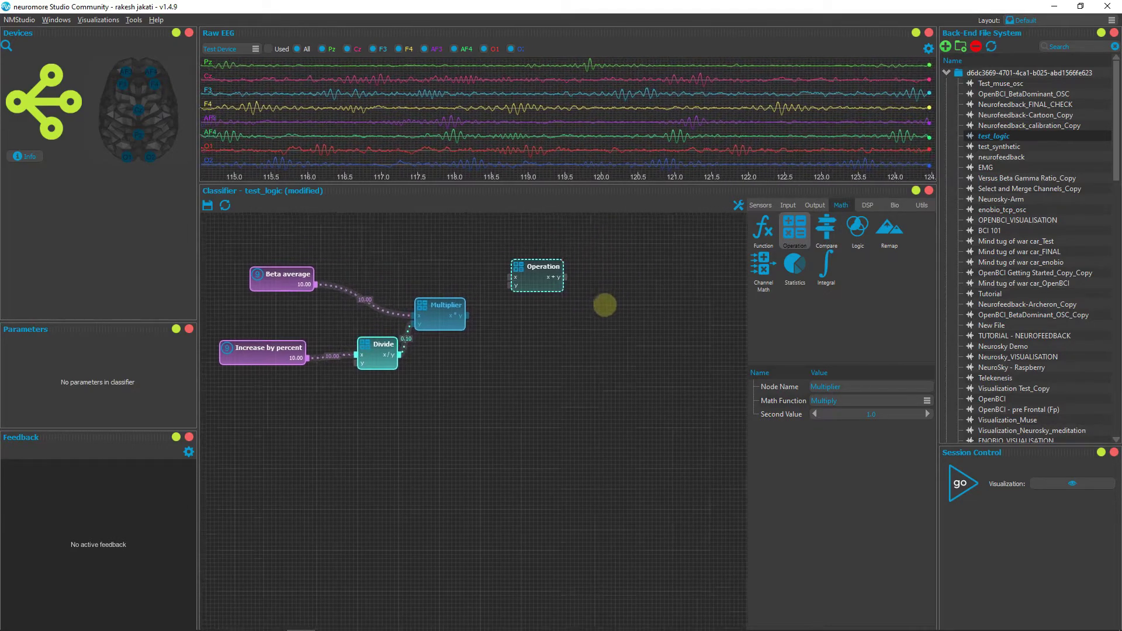
left_click(532, 284)
double_click(863, 384)
type("Add")
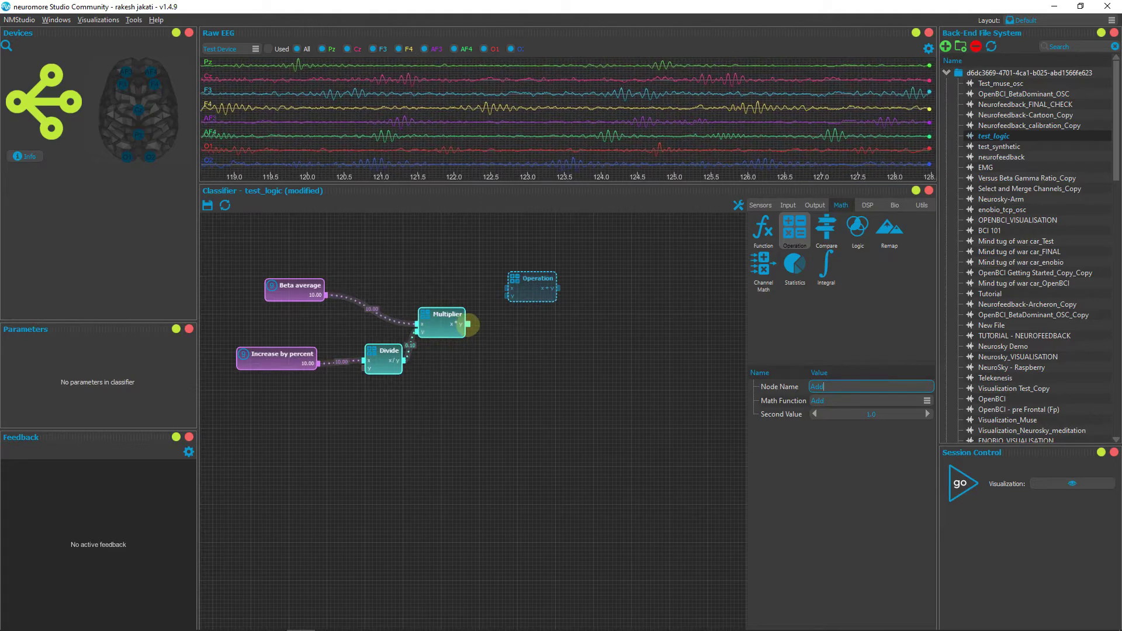
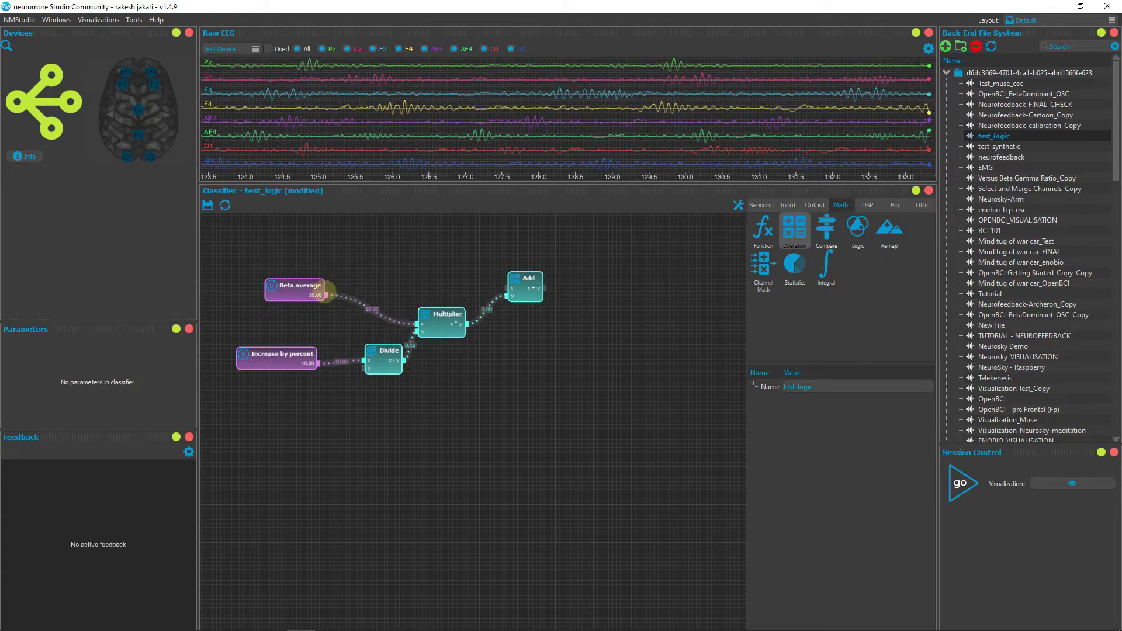
- Connect the Beta average output directly to the Add node's x input
left_click_drag(325, 294, 507, 287)
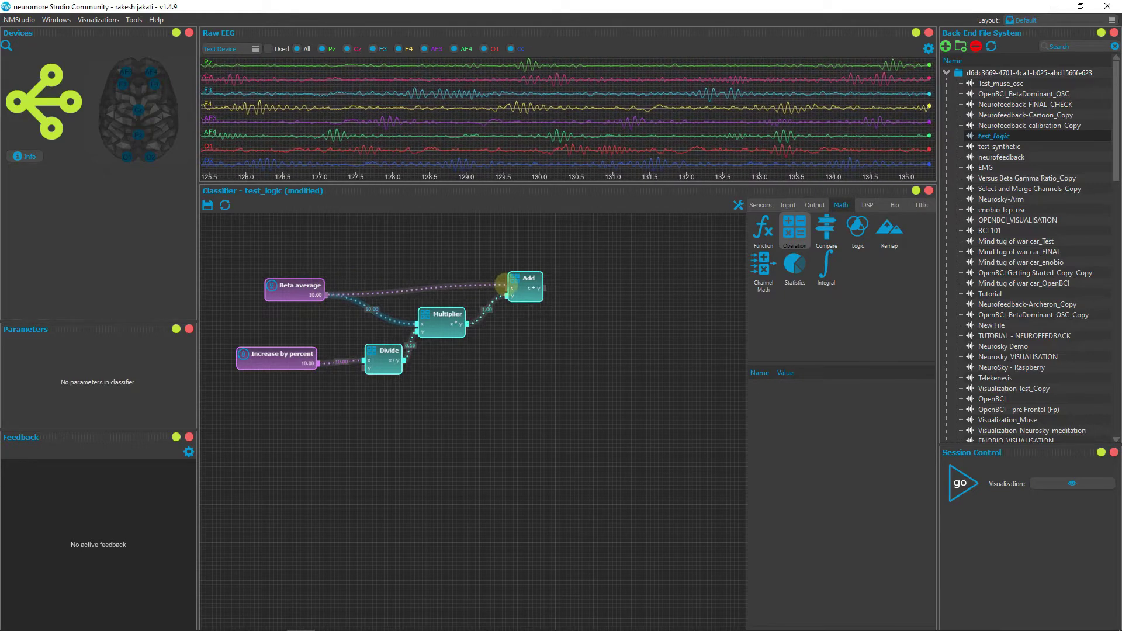
- Replace the Raw EEG panel with a Signal View docked above the classifier
left_click(929, 32)
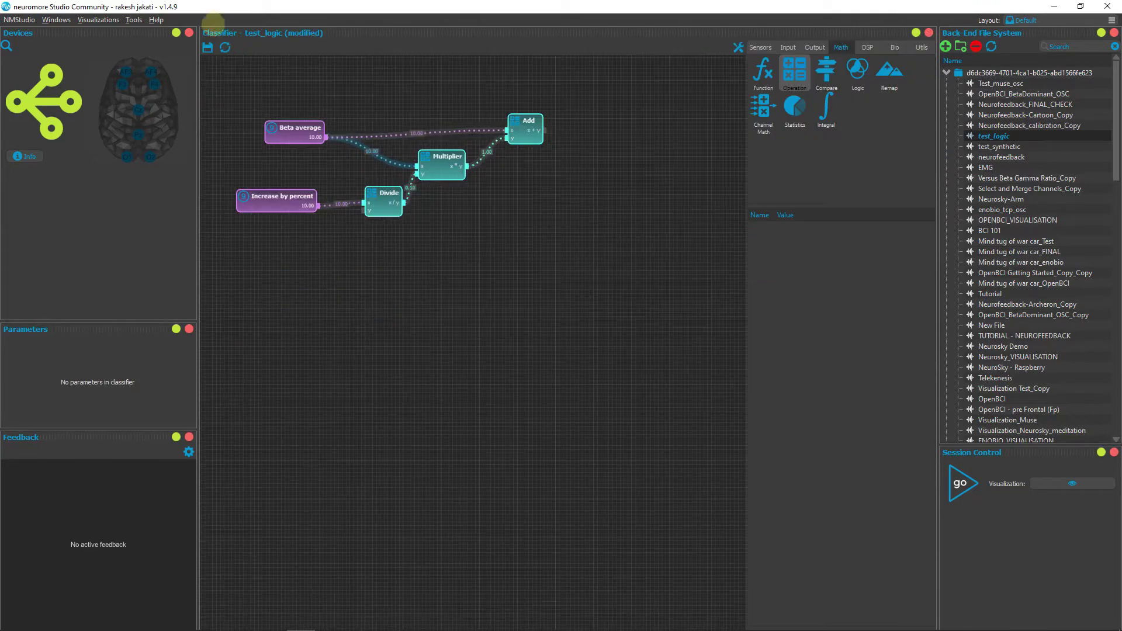
left_click(56, 19)
mouse_move(69, 34)
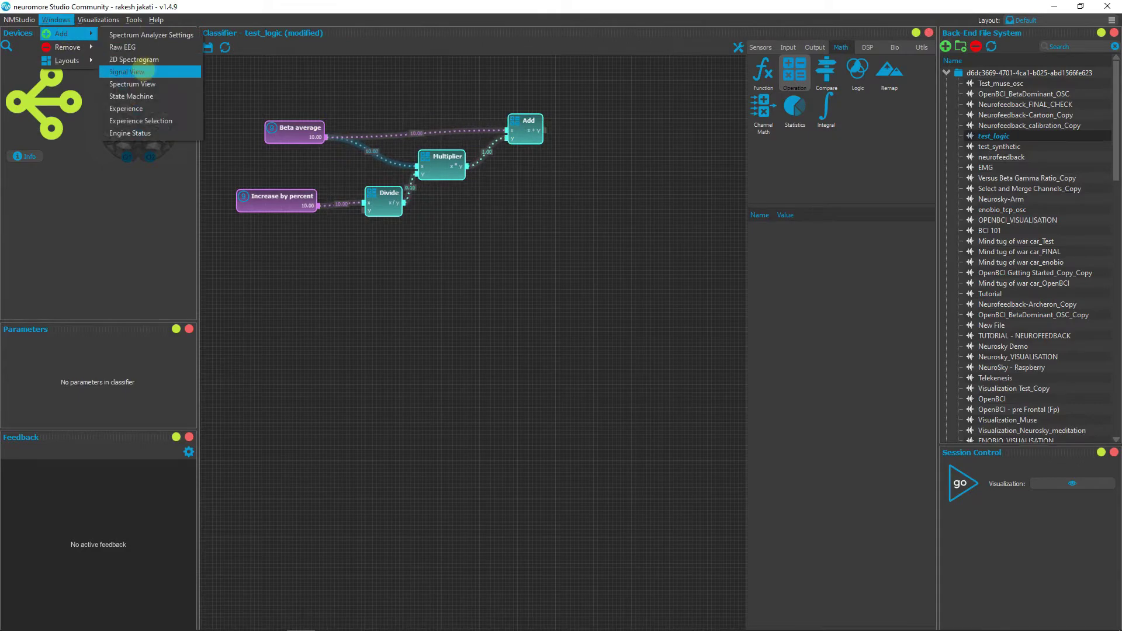
left_click(127, 71)
left_click_drag(570, 225, 566, 45)
- Add two View nodes, feeding one from Beta average and the other from Add
left_click(827, 227)
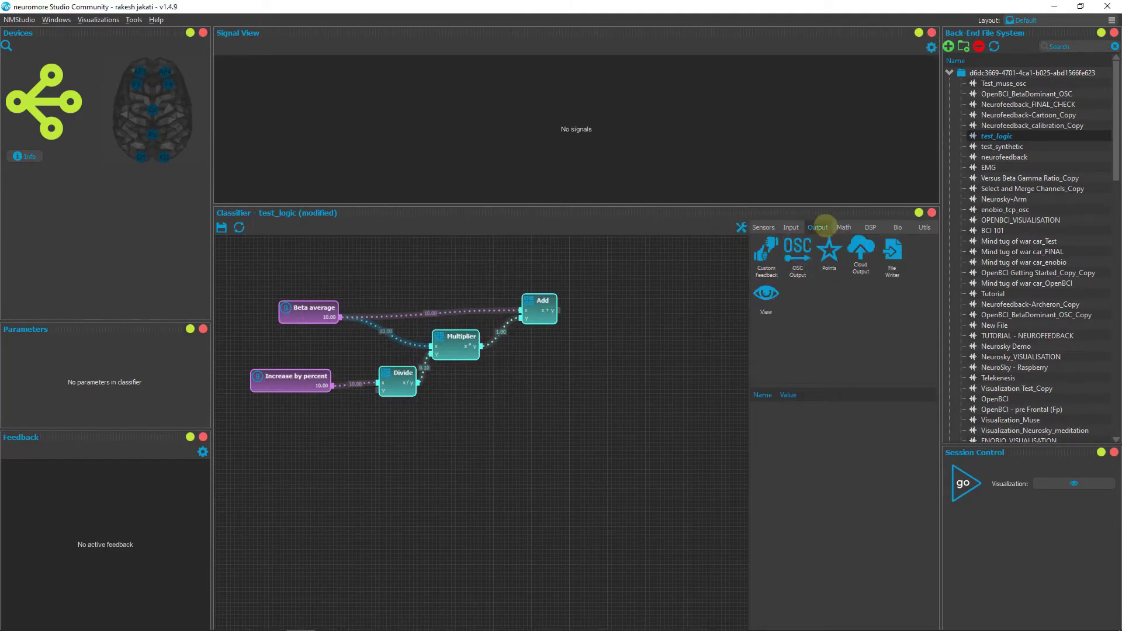
left_click_drag(635, 291, 628, 291)
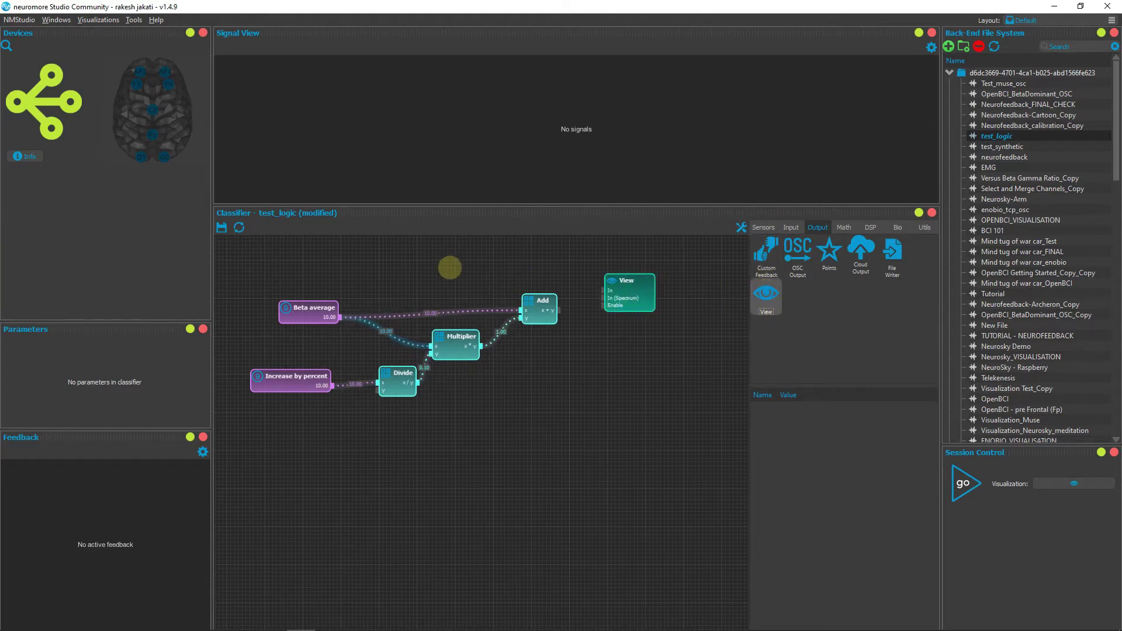
left_click_drag(449, 268, 449, 269)
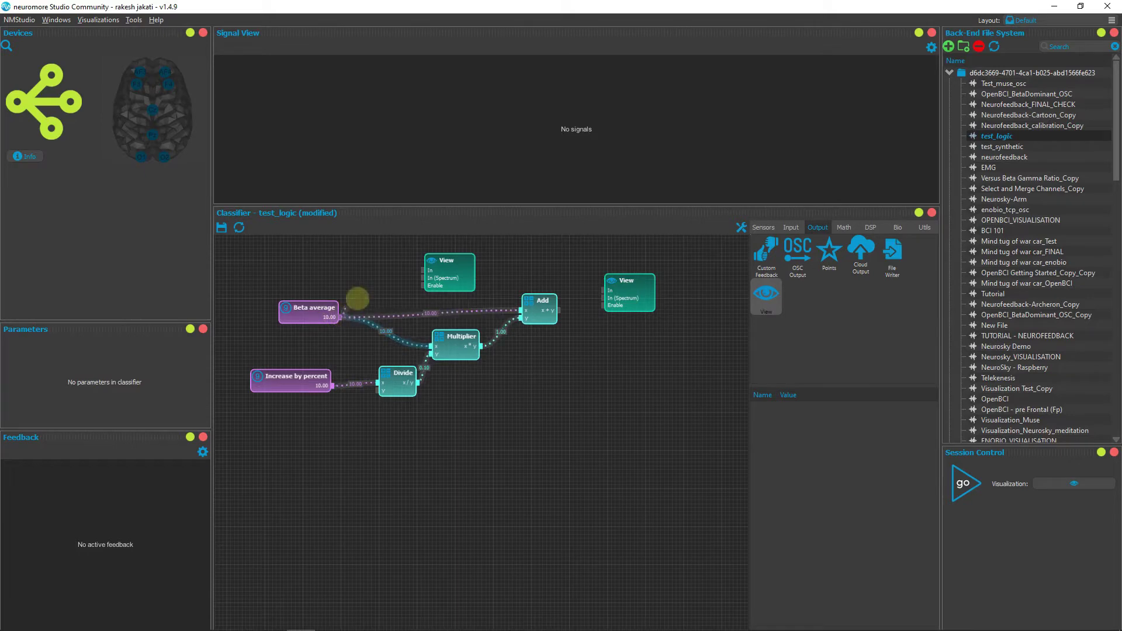
left_click_drag(420, 270, 421, 270)
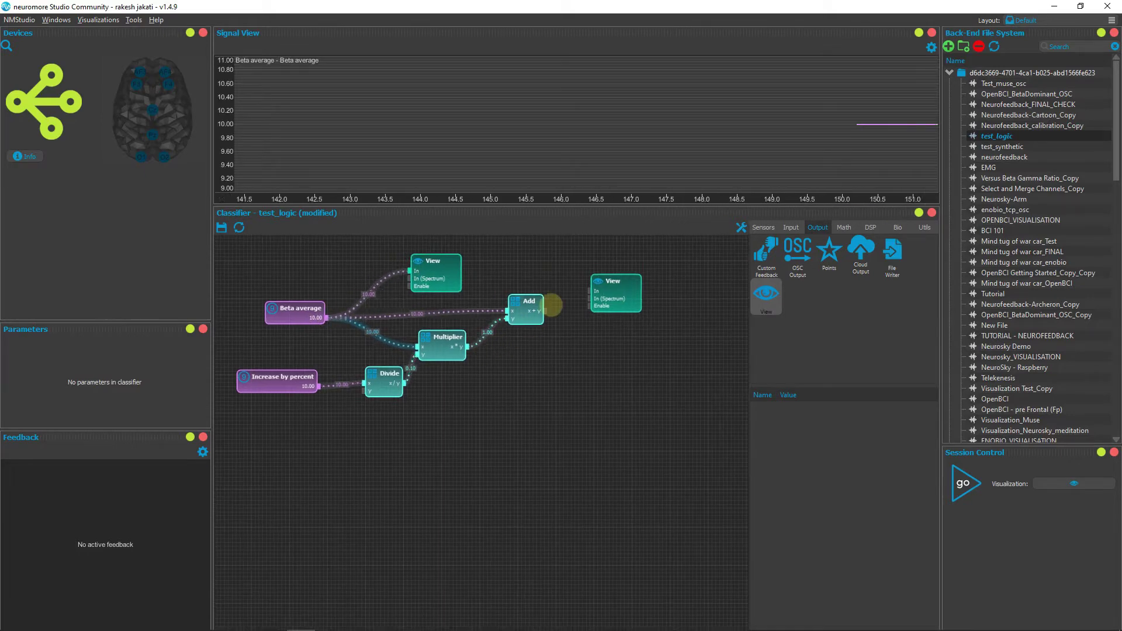
left_click(559, 304)
left_click_drag(584, 289, 589, 290)
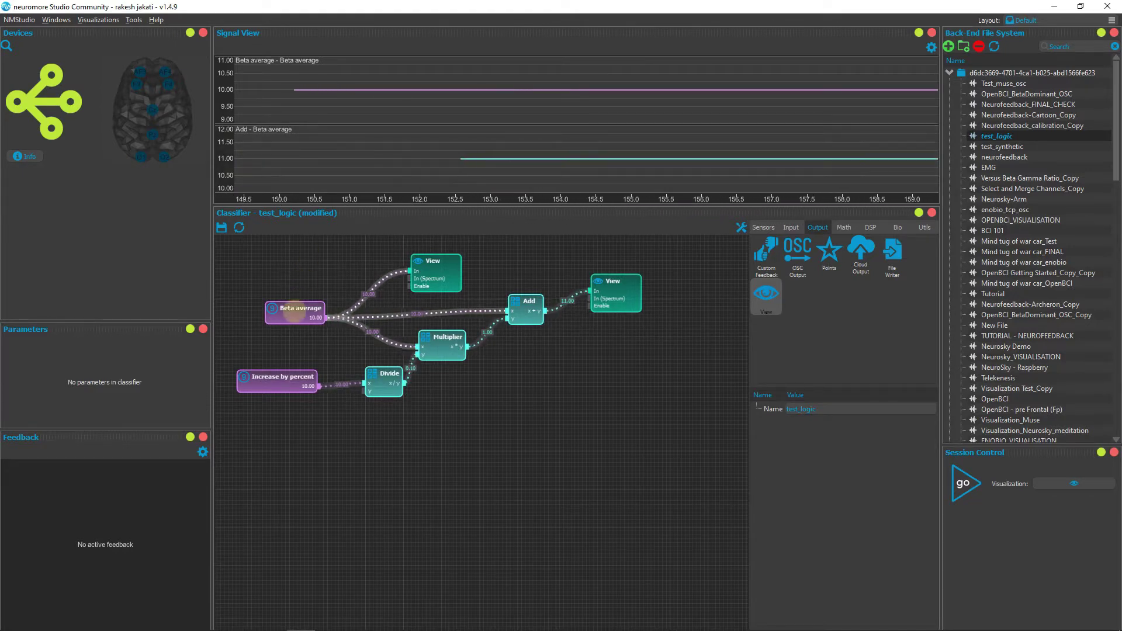
left_click(294, 312)
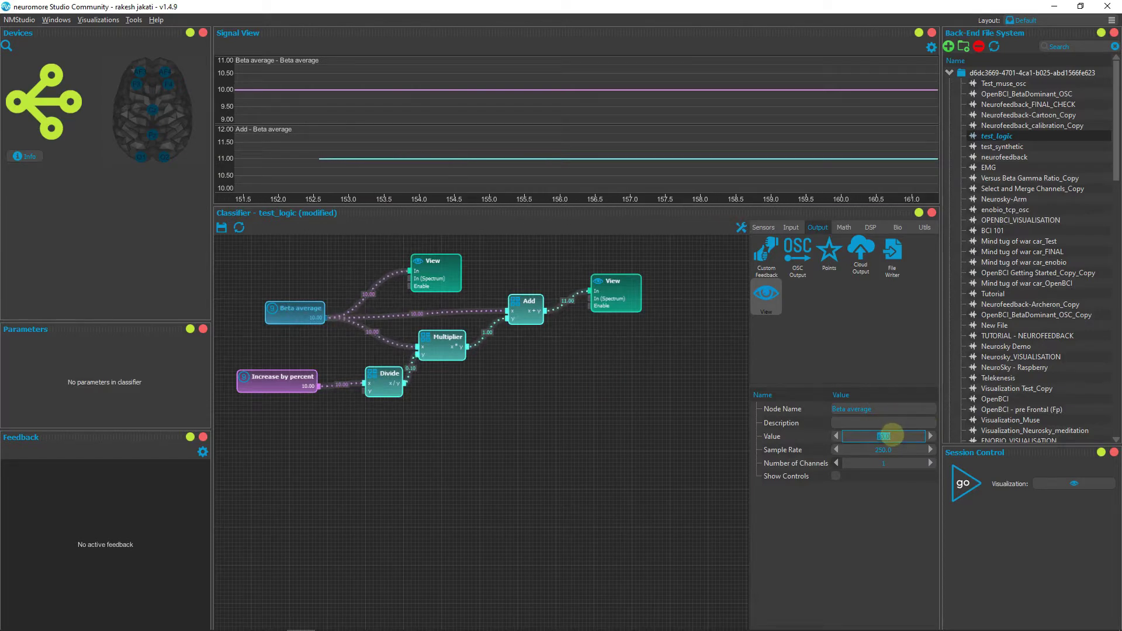
- Set the Beta average value to 30
left_click(892, 435)
type("30")
key("Return")
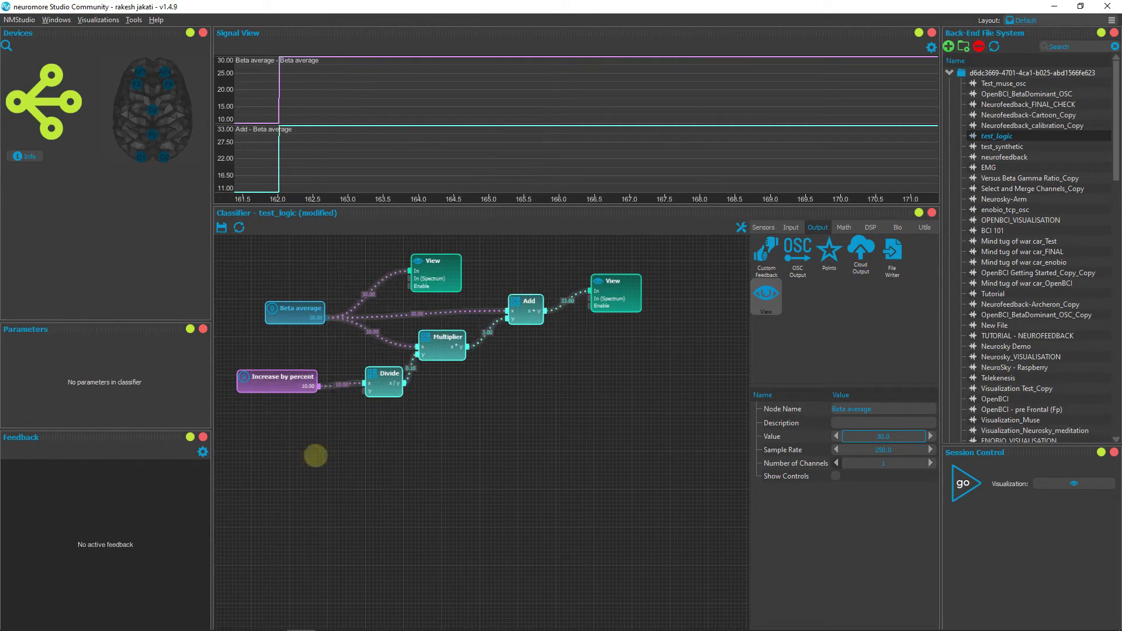
- Change the Add node's math function to subtract
left_click_drag(308, 466, 357, 460)
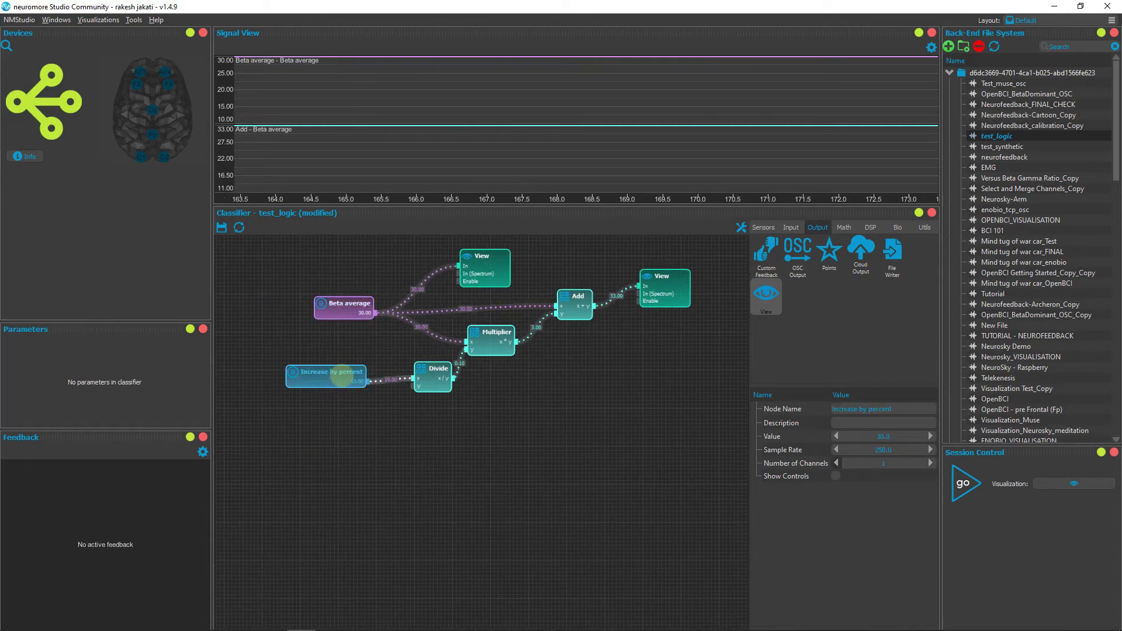
left_click_drag(604, 387, 592, 391)
double_click(564, 300)
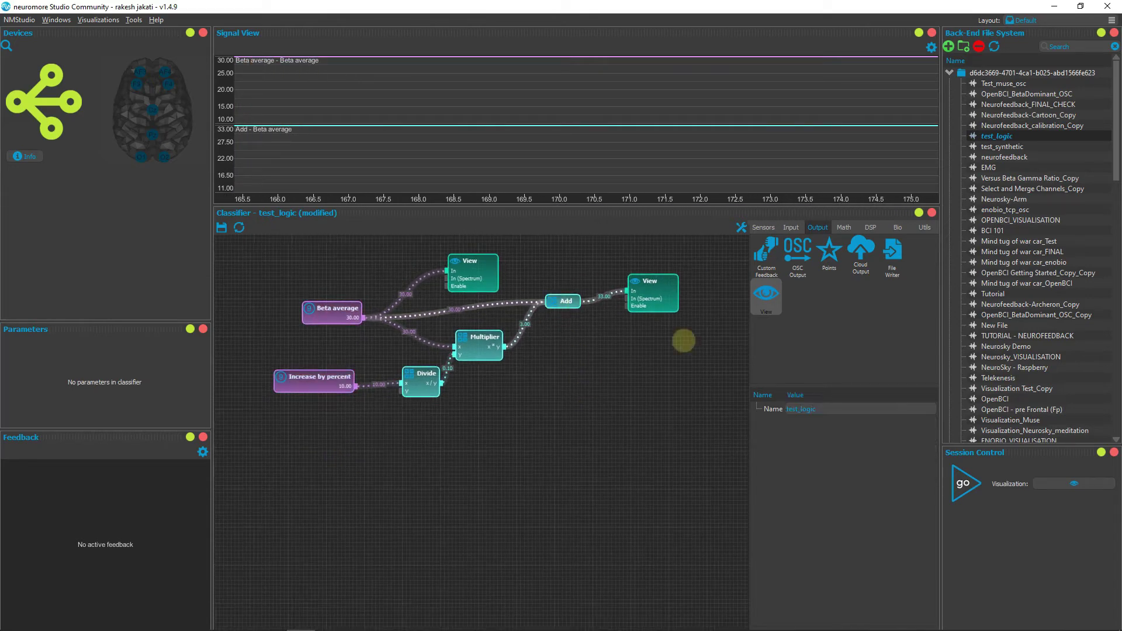
left_click(562, 305)
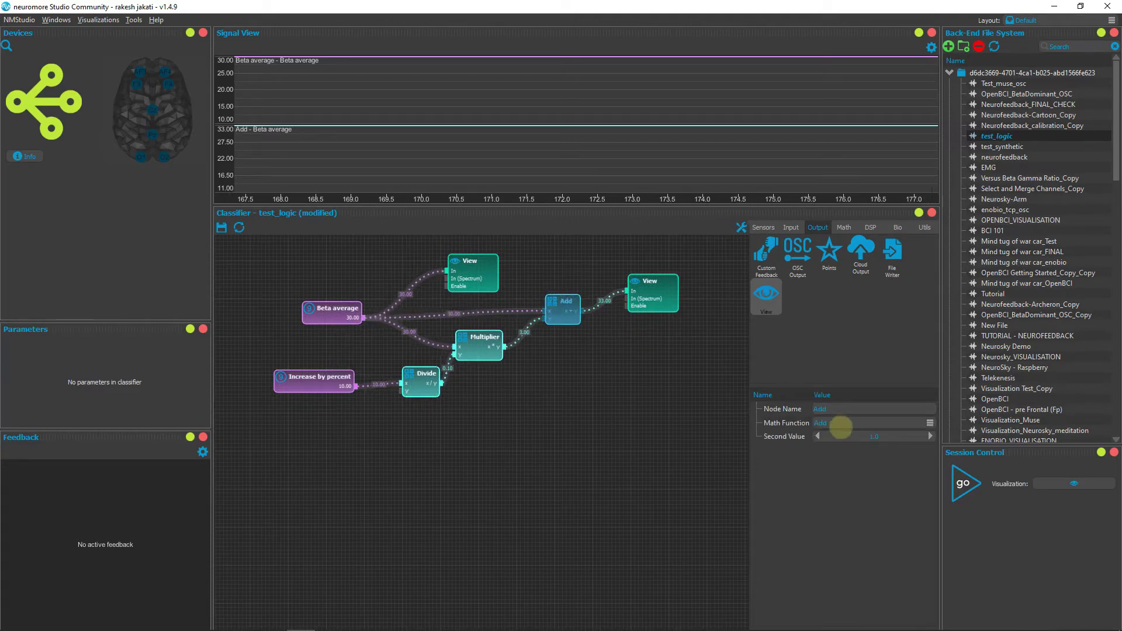
left_click(841, 422)
left_click(836, 442)
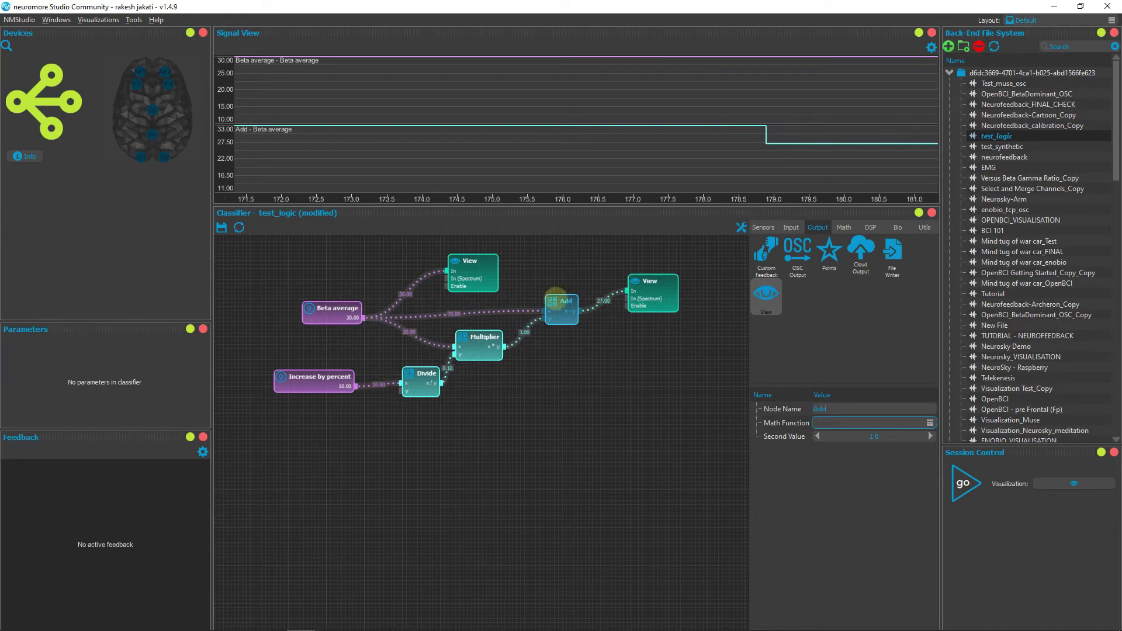
- Rename the 'Increase by percent' node to 'Decrease by percent'
left_click(329, 377)
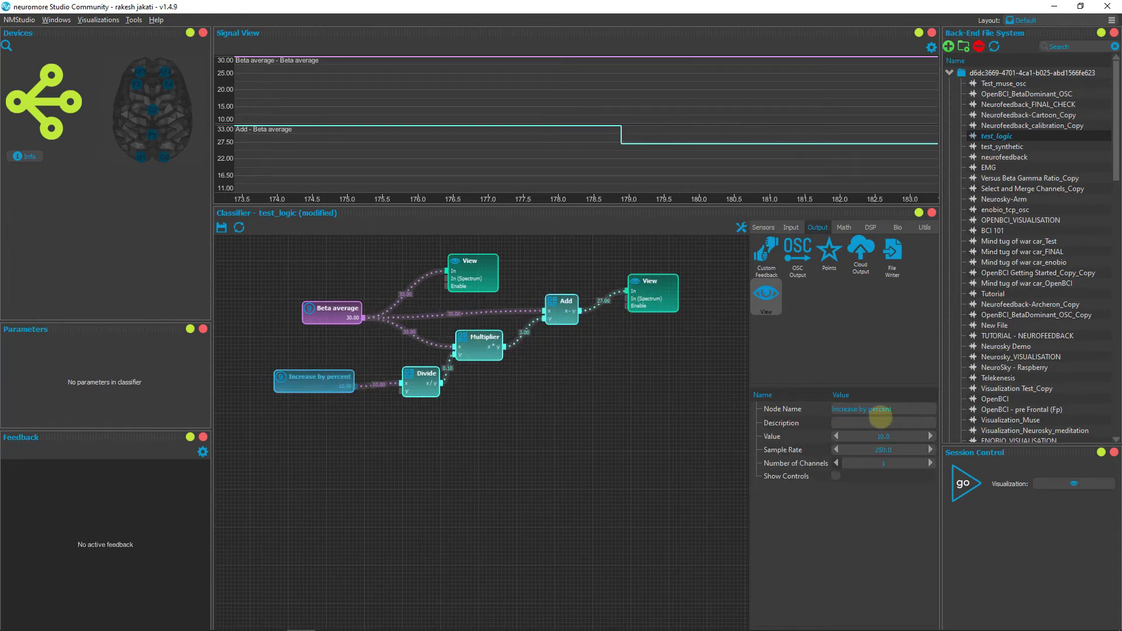
left_click_drag(857, 407, 824, 411)
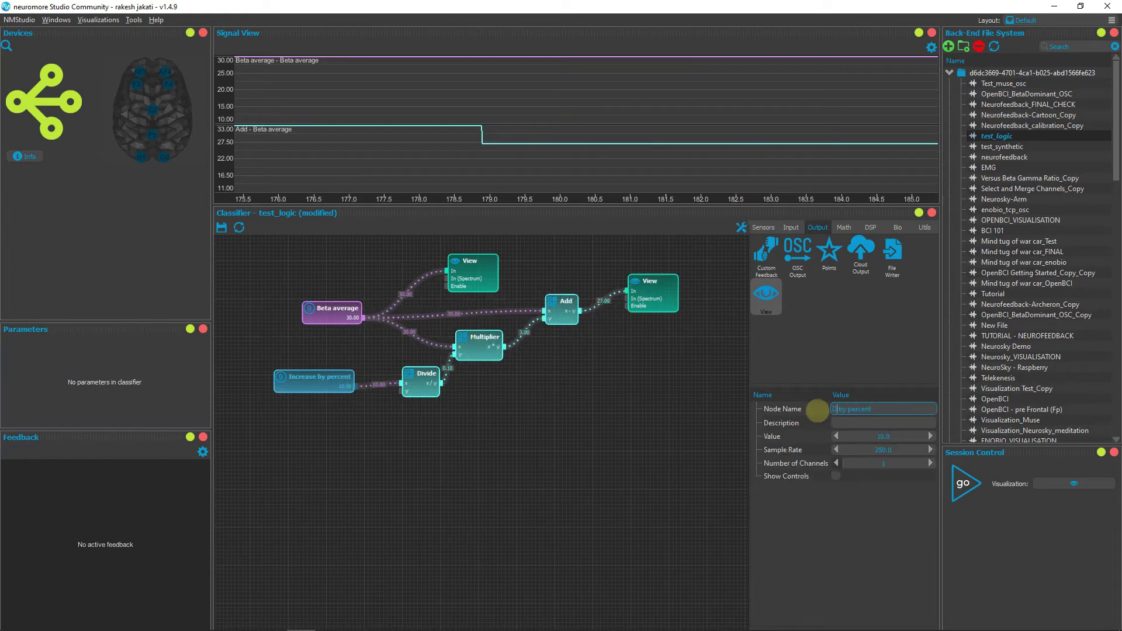
type("Decrease")
left_click(723, 406)
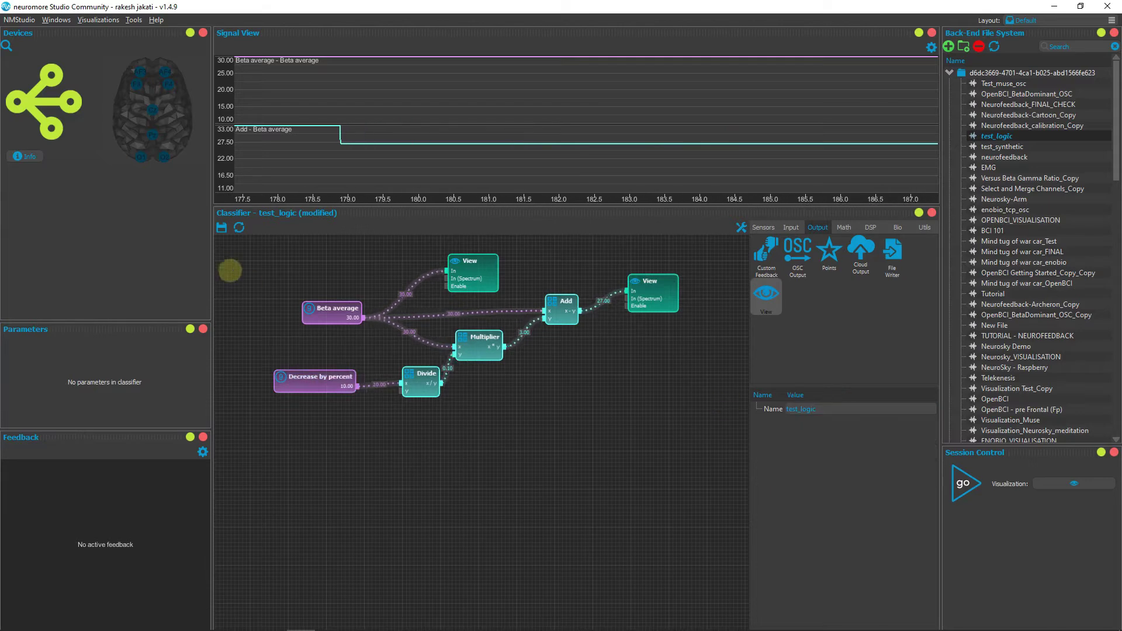
- Save the test_logic graph and look over the result
left_click(221, 228)
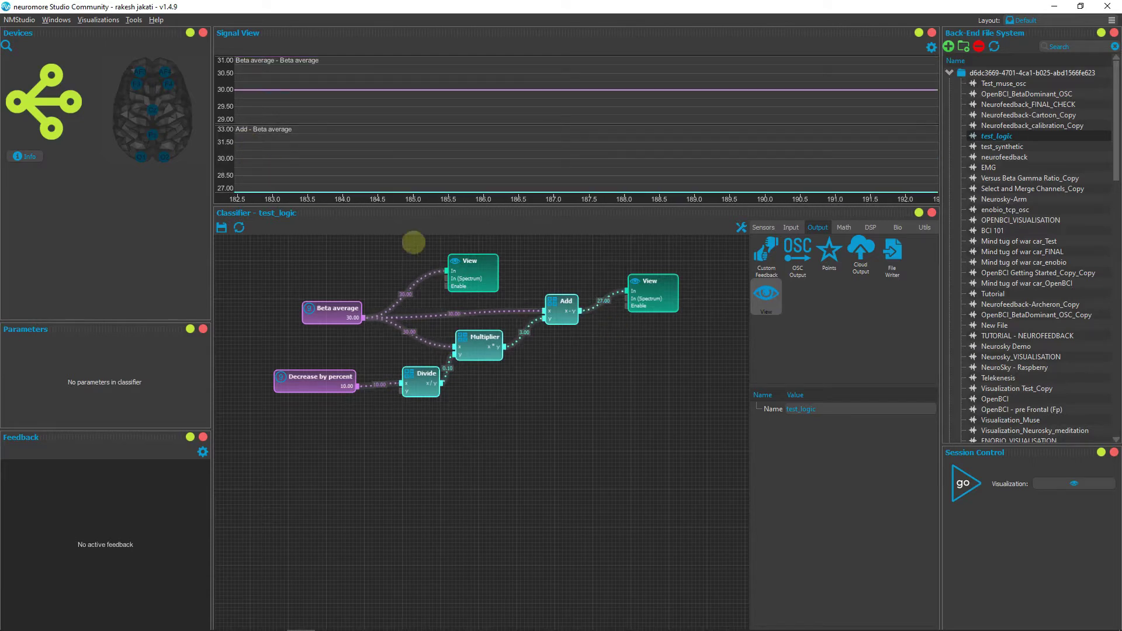
left_click_drag(551, 366, 552, 389)
scroll(563, 378, "down", 1)
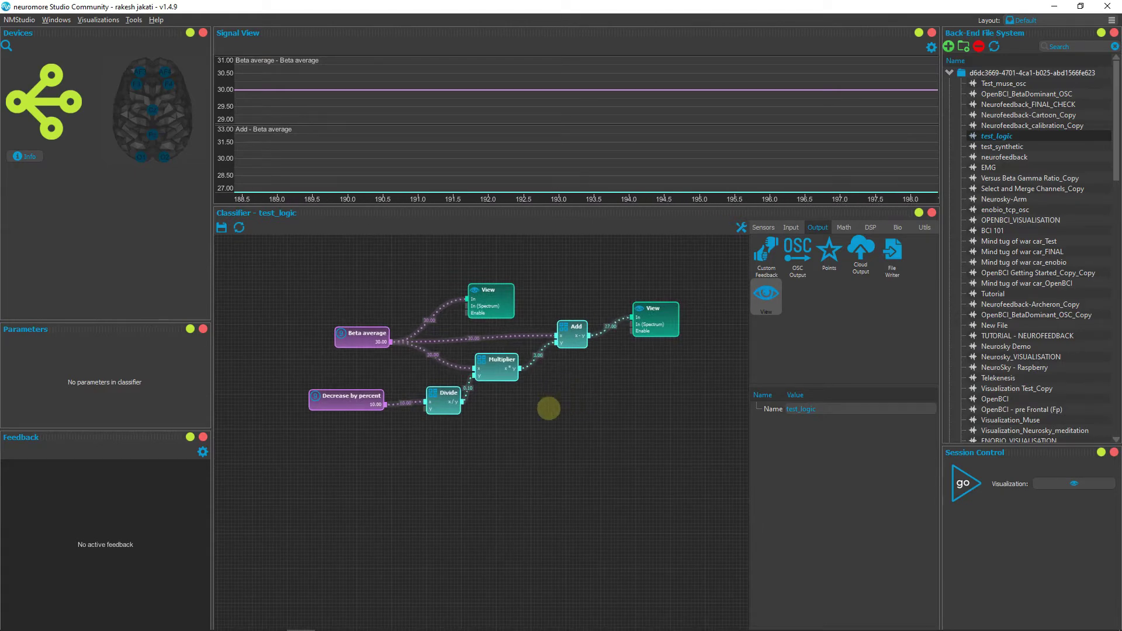
scroll(547, 408, "up", 3)
scroll(546, 409, "down", 3)
left_click_drag(532, 408, 532, 444)
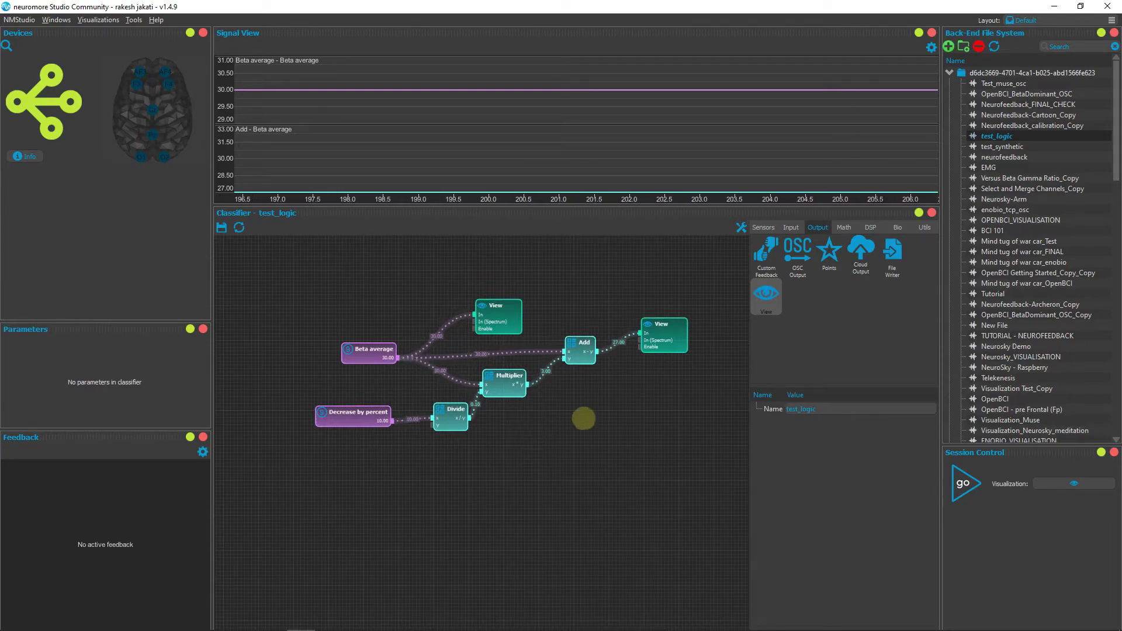
left_click_drag(715, 468, 449, 463)
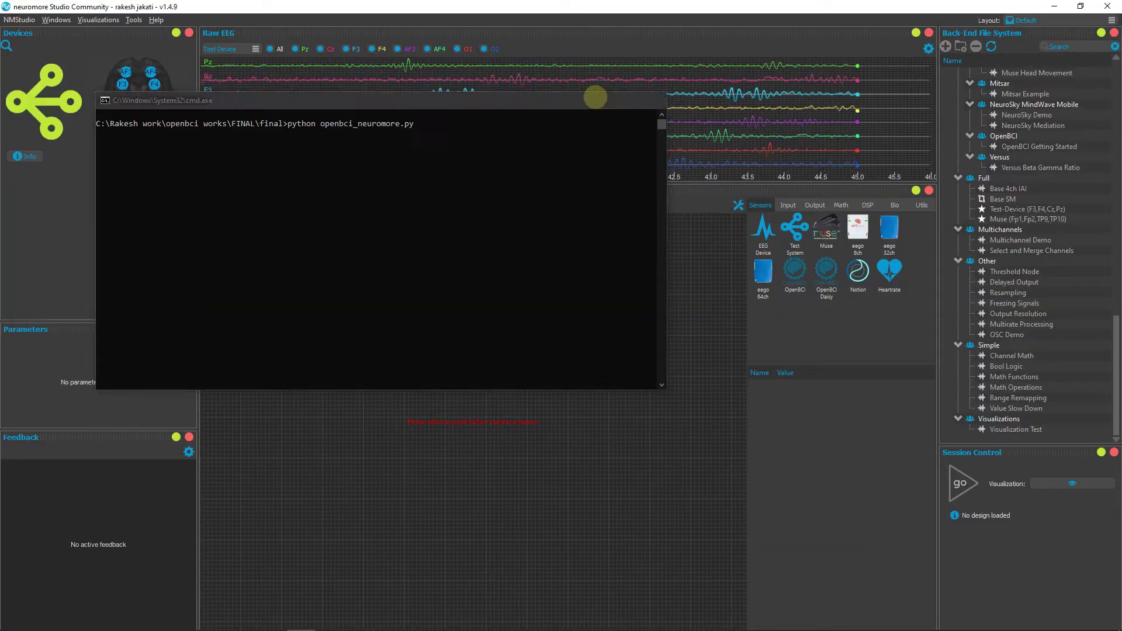
- Minimize the console and switch to the OpenBCI GUI window
left_click(596, 97)
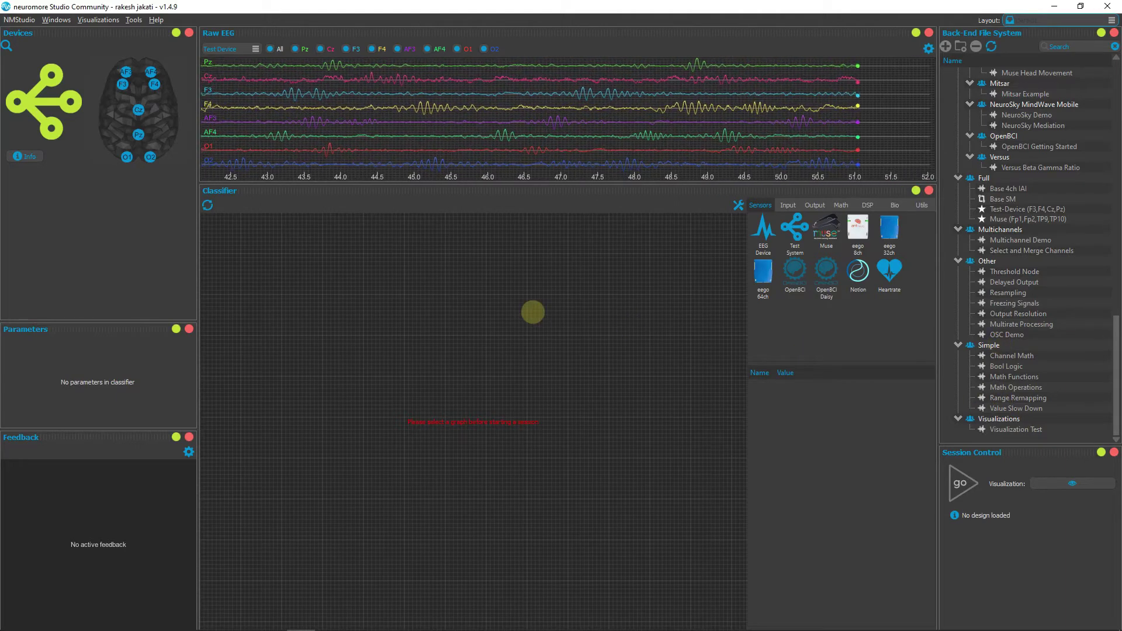
key("alt+Tab")
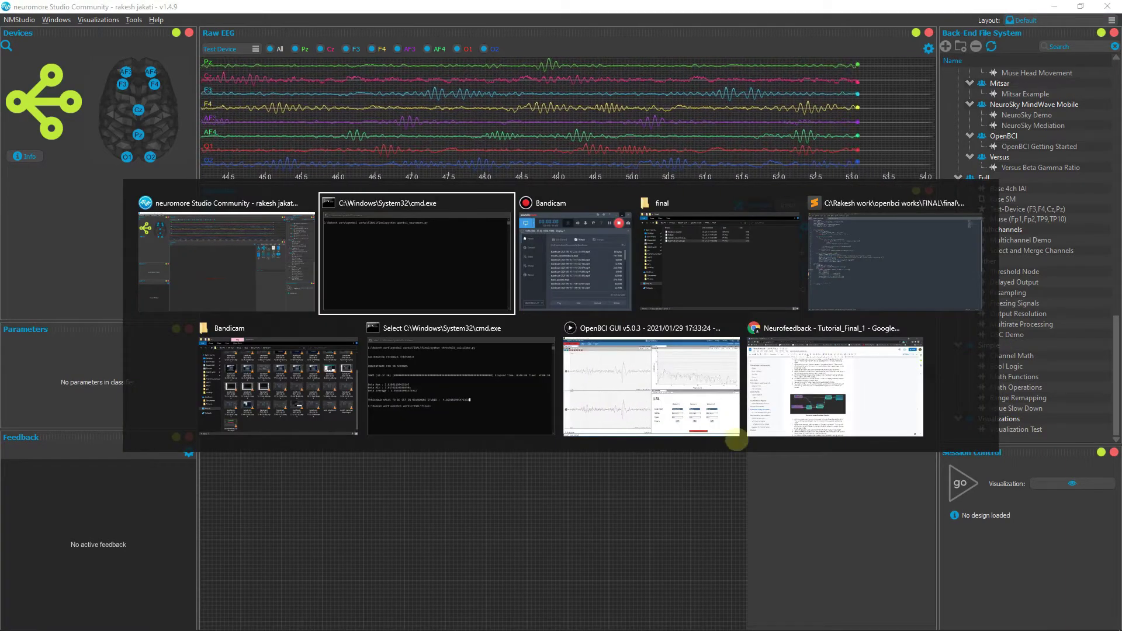
left_click(733, 437)
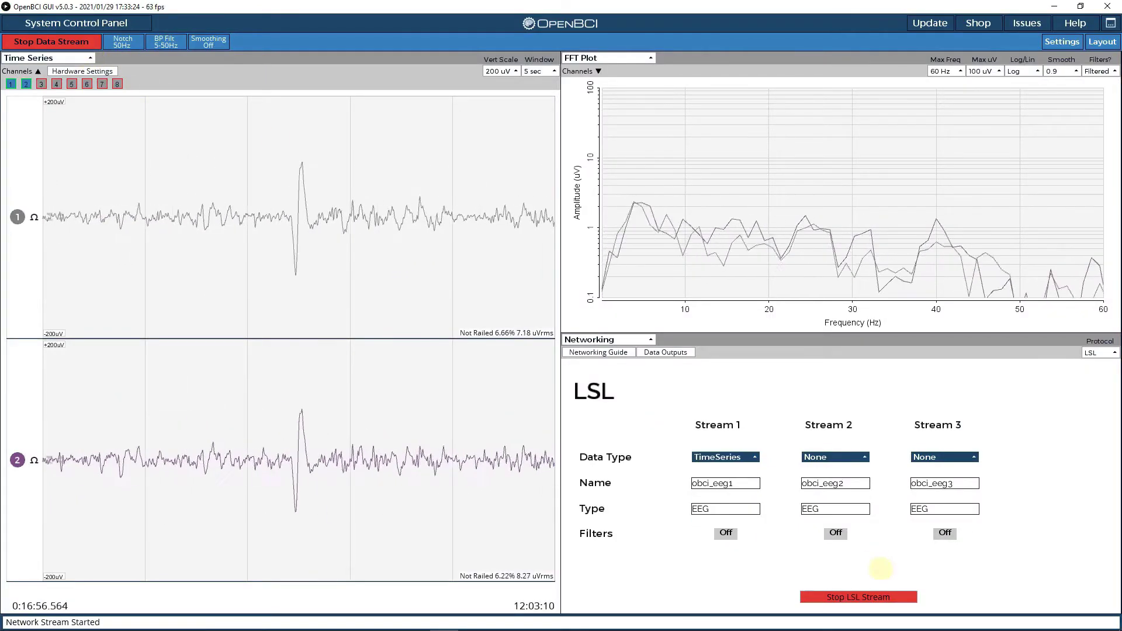
- Switch from the streaming OpenBCI GUI back to neuromore Studio
key("alt+Tab")
key("alt+Tab")
key("alt+Tab")
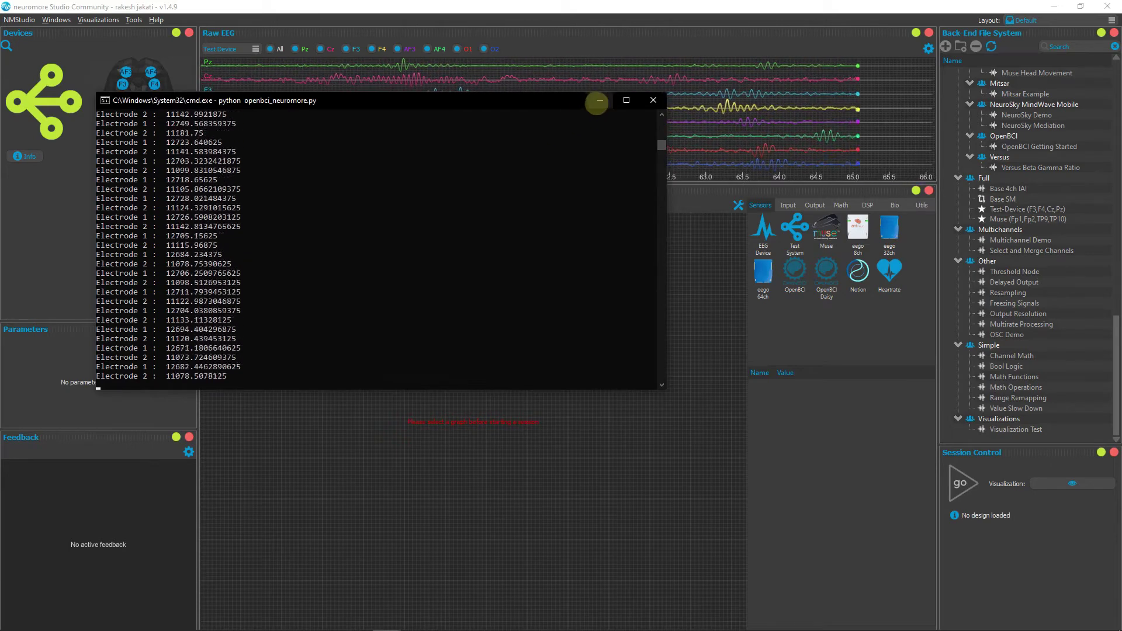
- Minimize the console, copy Visualization Test to the personal folder, and dismiss the error
left_click(600, 100)
left_click(1017, 431)
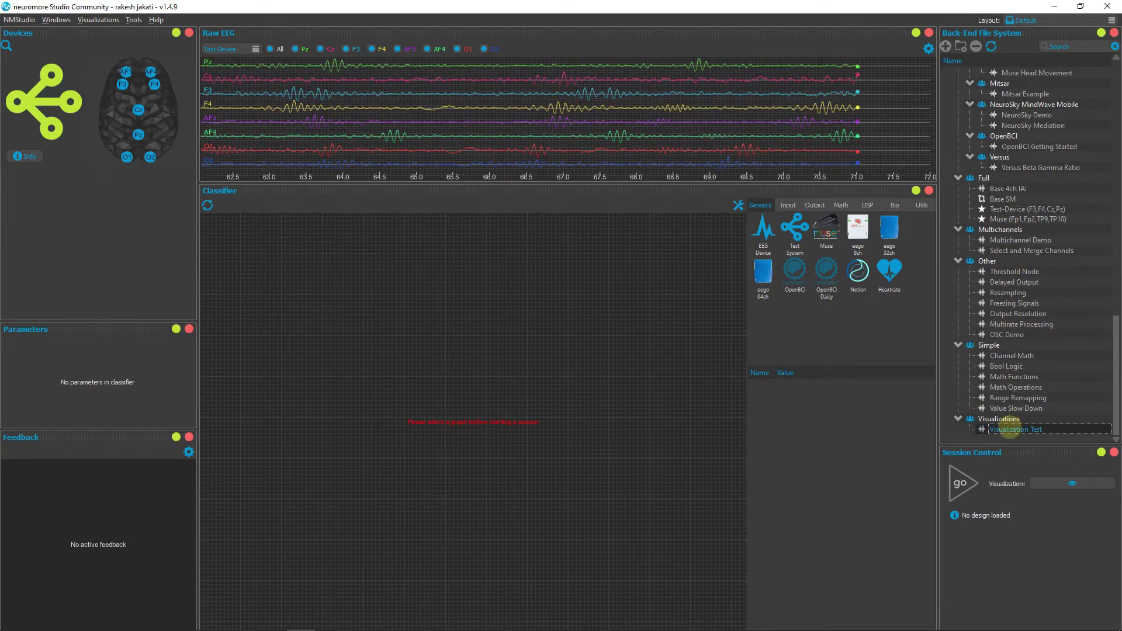
right_click(1017, 431)
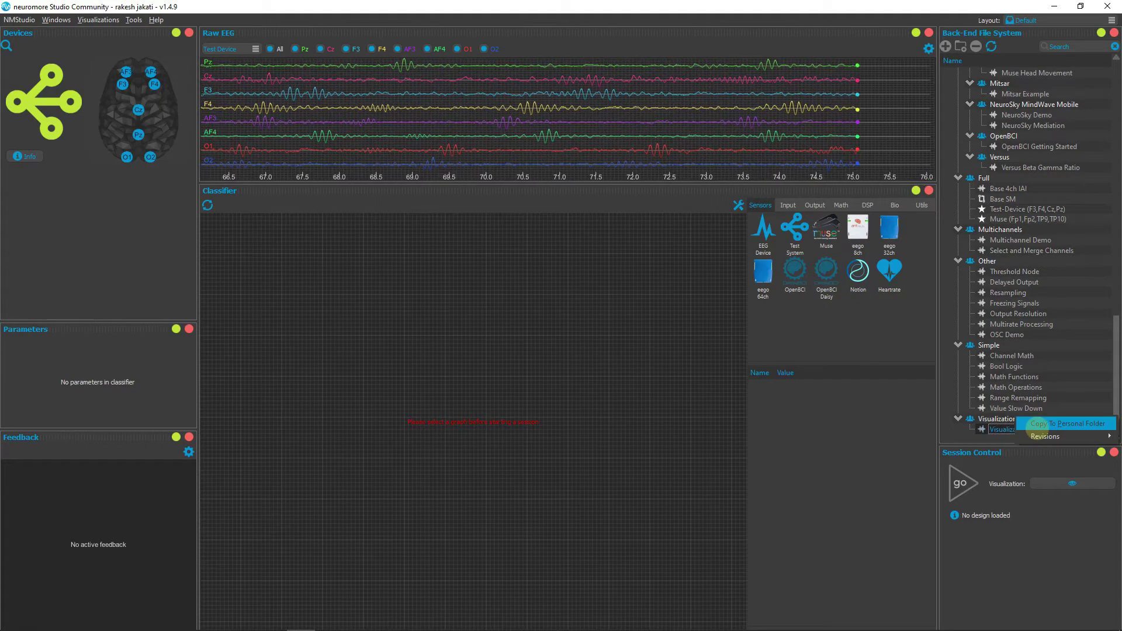
left_click(1029, 425)
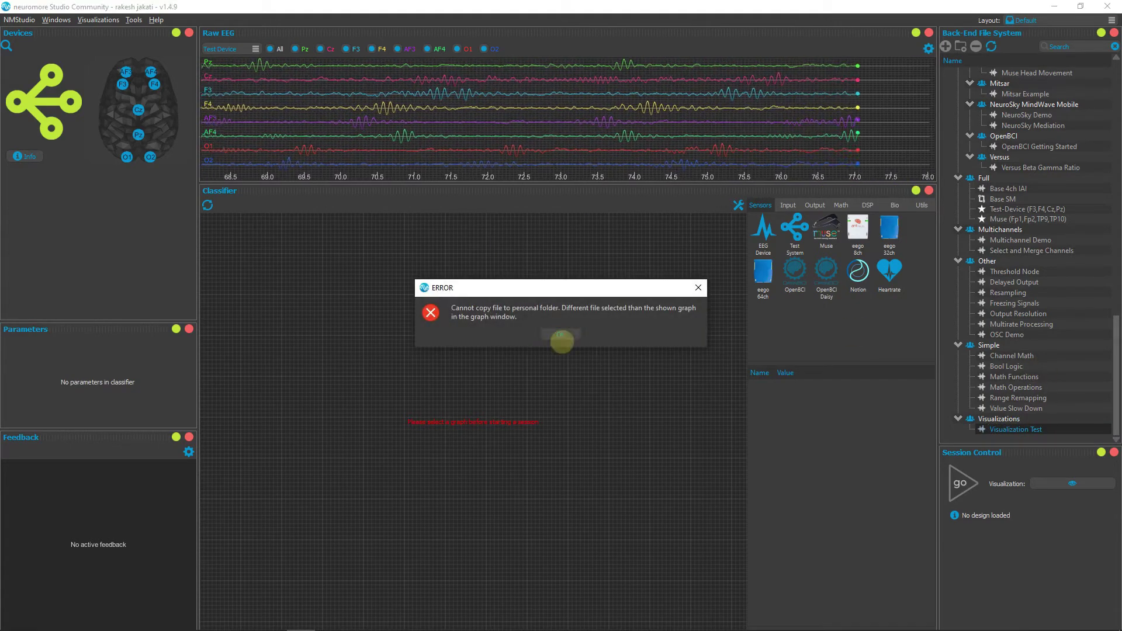
left_click(561, 334)
- Find Visualization Test_Copy in the personal file list and open it
scroll(1022, 325, "up", 15)
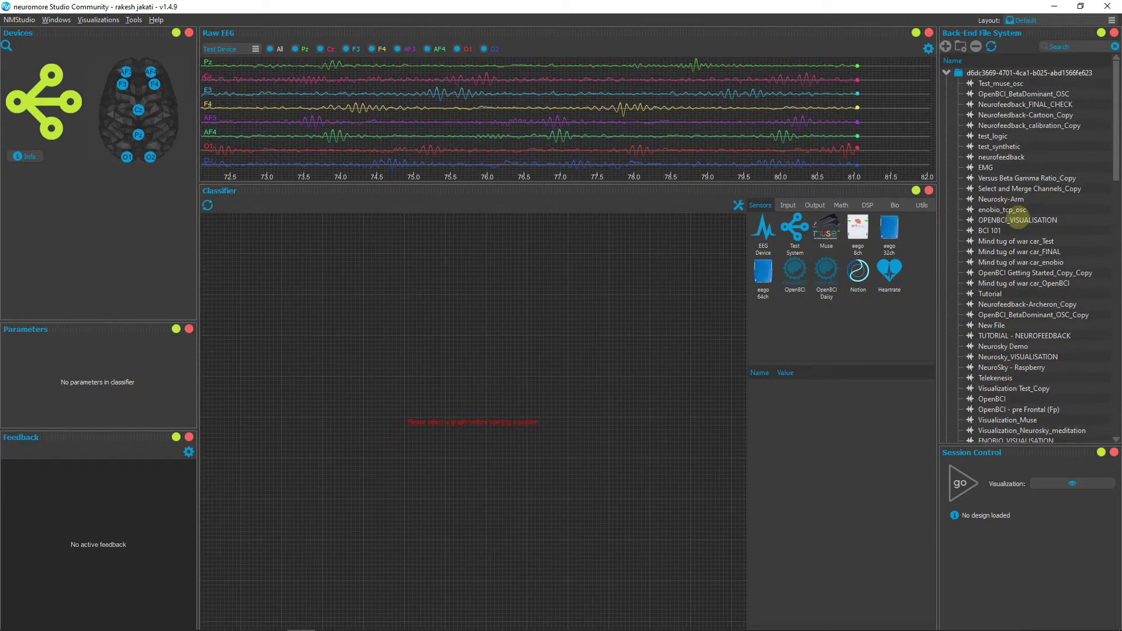
left_click(1018, 154)
key("v")
key("i")
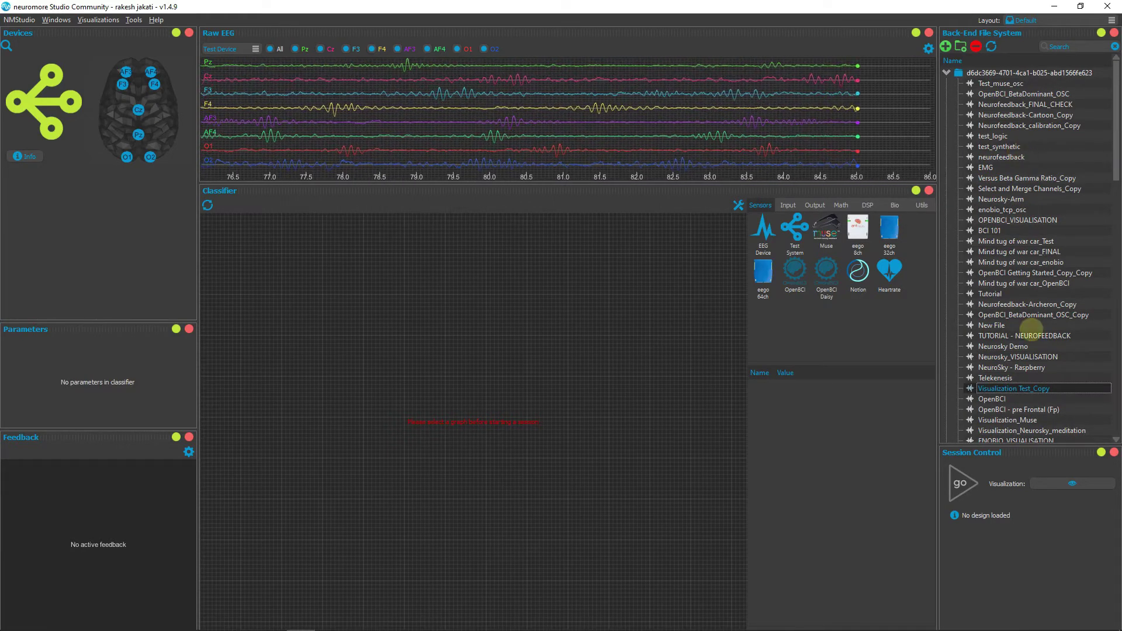
scroll(1014, 363, "down", 2)
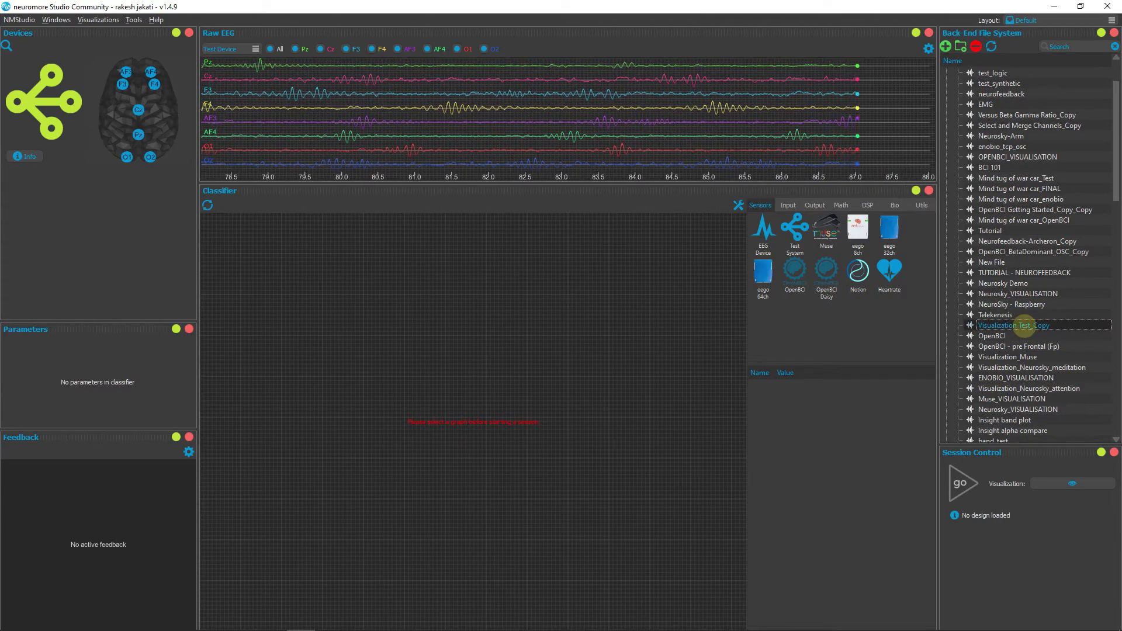
double_click(1024, 326)
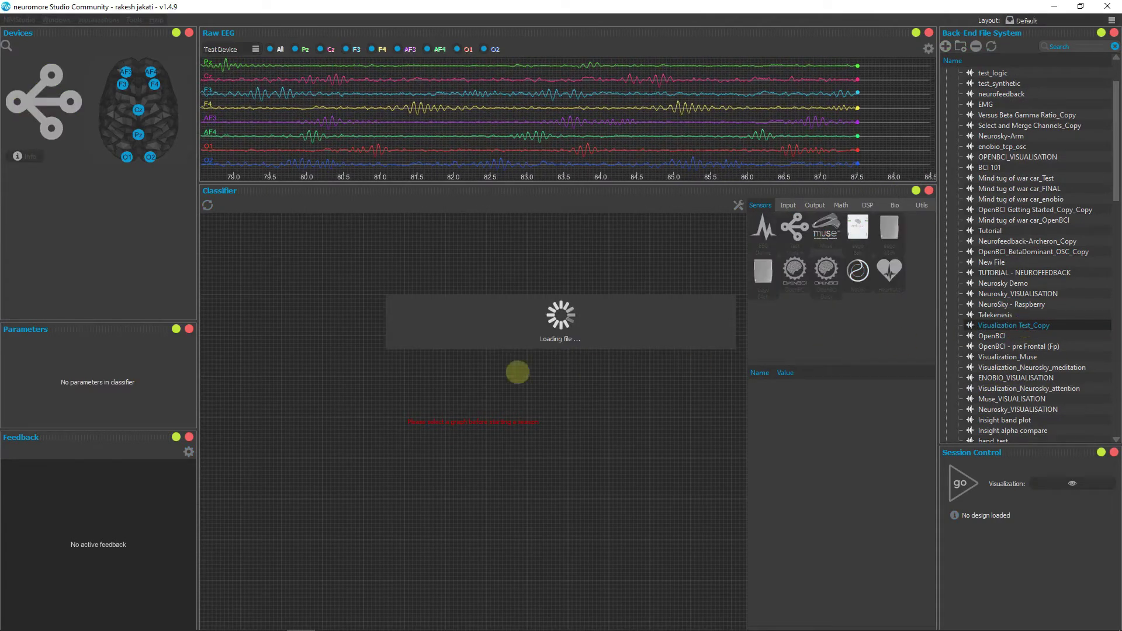
- Zoom the canvas and group the Exhaust Water, Exhaust Smoke and Speed nodes together
scroll(431, 403, "up", 5)
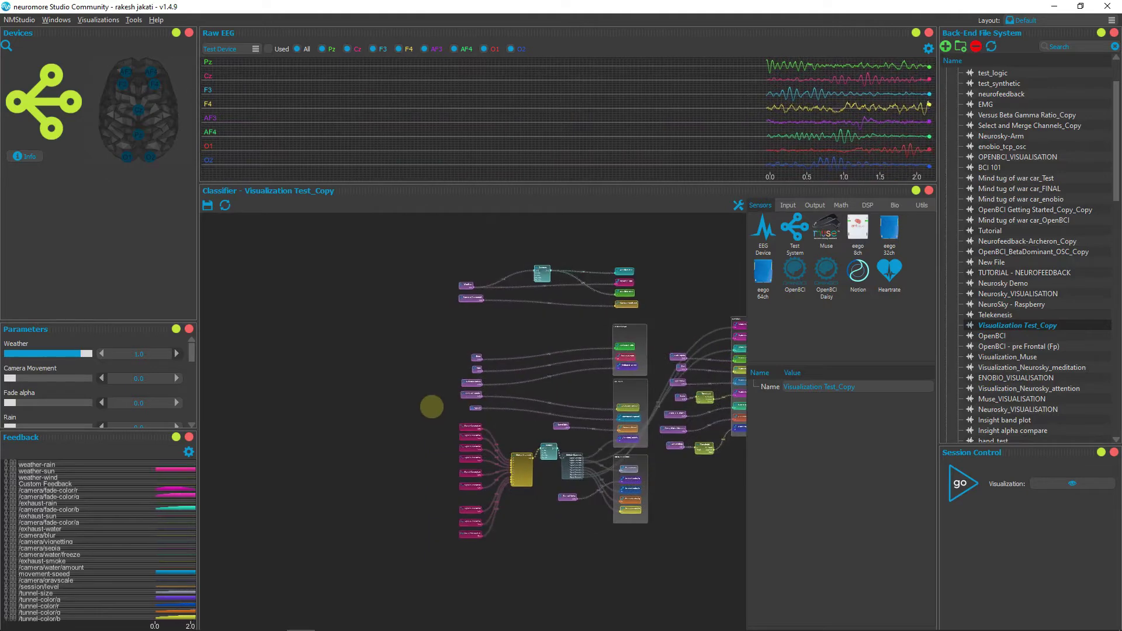
scroll(477, 373, "down", 6)
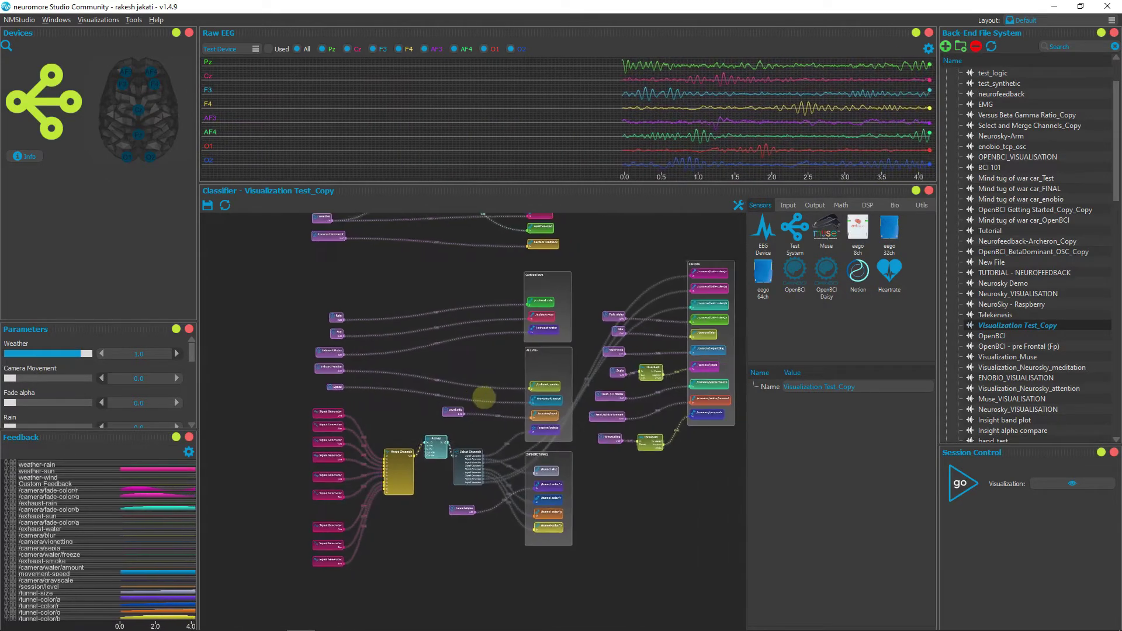
scroll(431, 372, "up", 5)
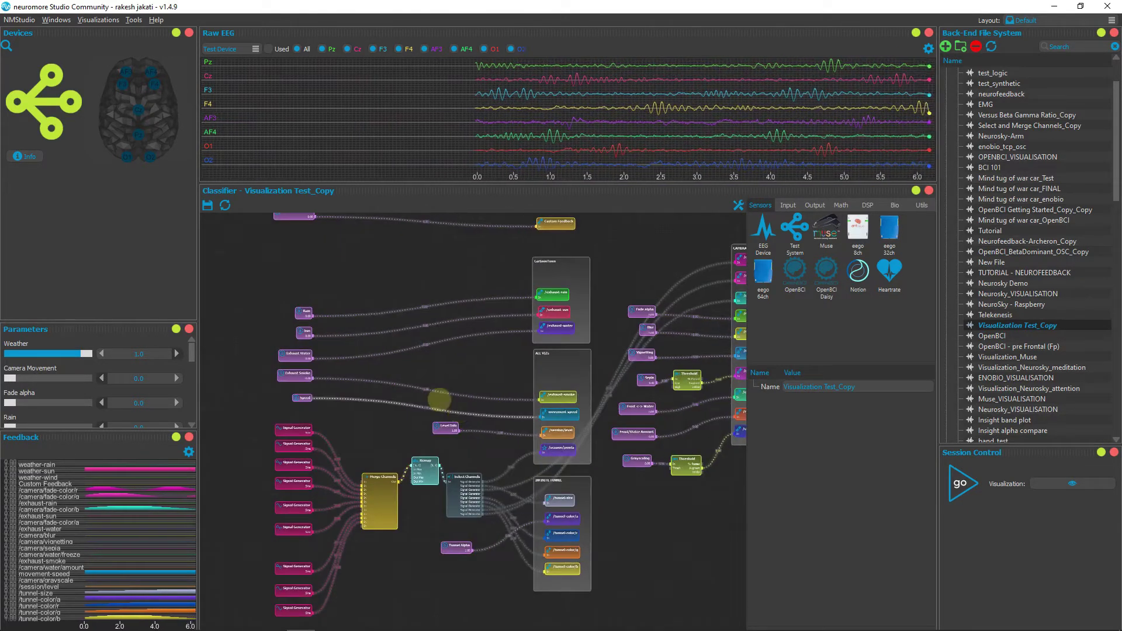
scroll(415, 350, "up", 2)
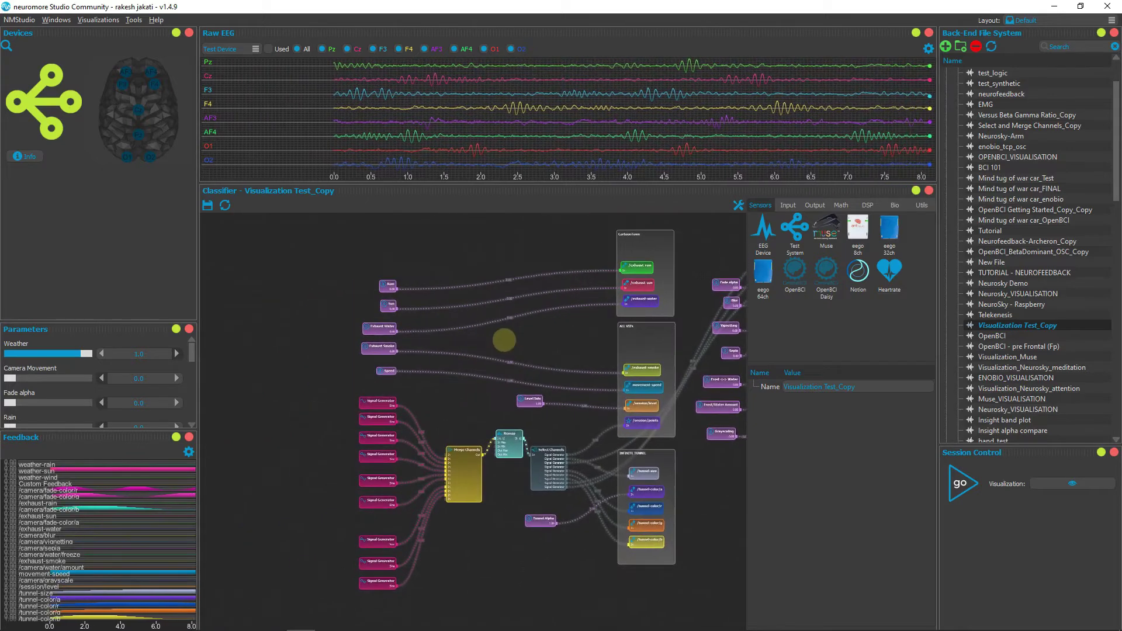
scroll(389, 349, "up", 2)
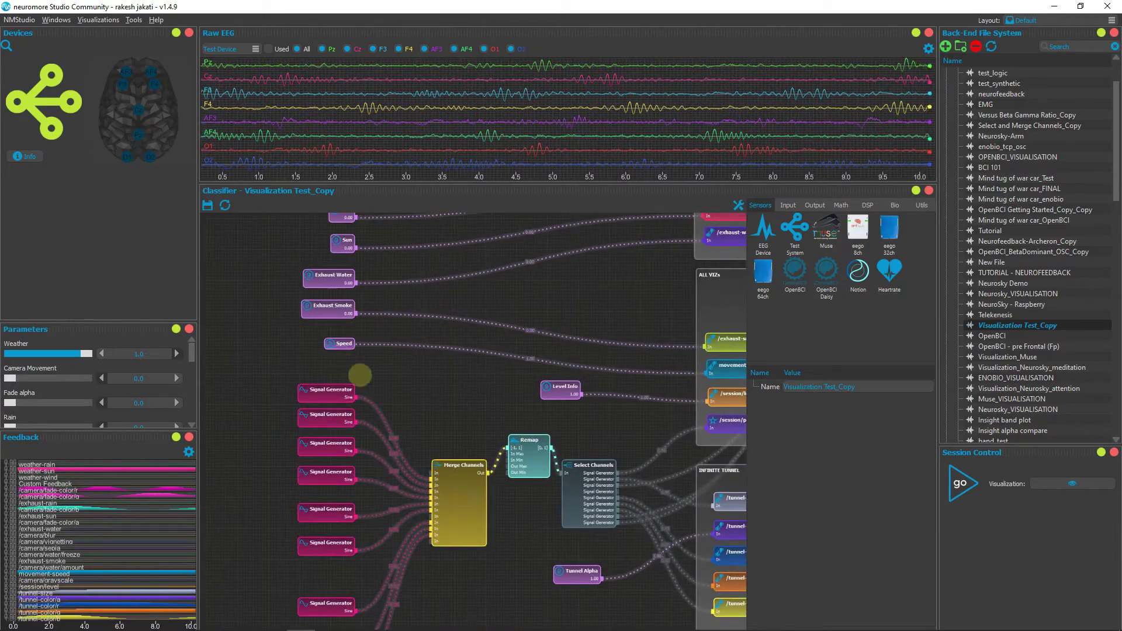
left_click_drag(358, 314, 323, 245)
left_click_drag(357, 341, 321, 274)
left_click_drag(368, 374, 319, 288)
- Move the three Signal Generator nodes lower and to the left
left_click_drag(384, 353, 398, 348)
left_click_drag(400, 408, 341, 533)
left_click(342, 461)
left_click_drag(395, 421, 331, 479)
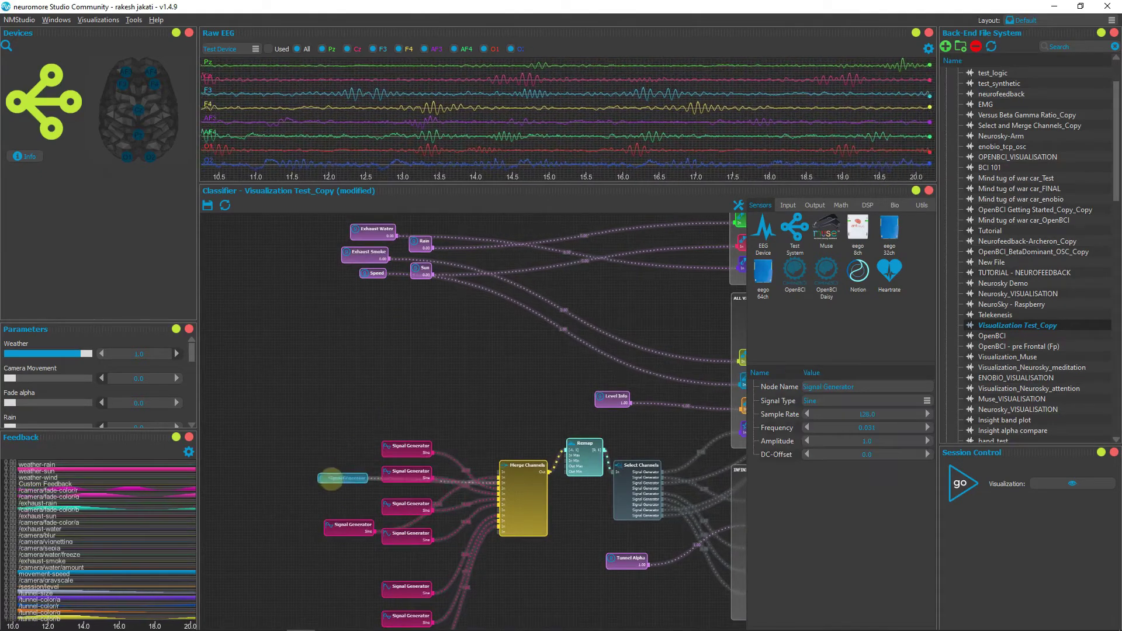
left_click_drag(406, 445, 354, 574)
left_click_drag(386, 377, 430, 382)
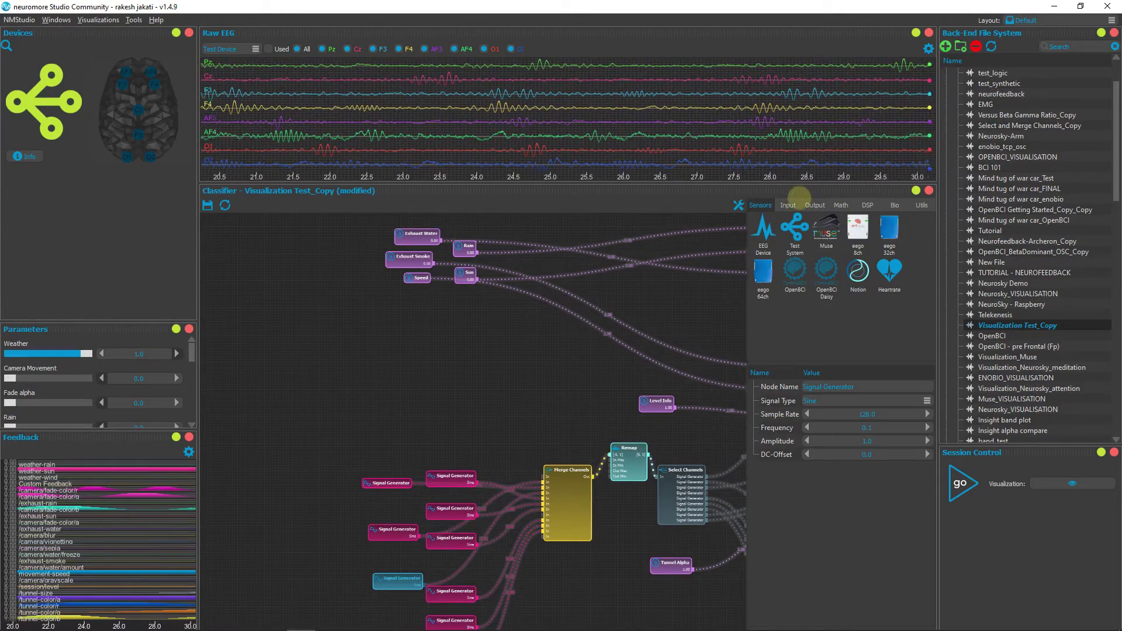
- Add two OSC Input nodes with addresses /openbci/FP1 and /openbci/FP2
left_click(789, 205)
left_click_drag(828, 246, 419, 348)
left_click_drag(827, 245, 419, 397)
left_click(436, 351)
left_click(851, 401)
type("/openbci/FP1")
left_click(437, 400)
left_click(852, 402)
type("/openbci/FP2")
left_click_drag(434, 346, 416, 344)
left_click_drag(432, 397, 418, 395)
- Merge both OSC inputs into a Merge Channels node
left_click(922, 205)
left_click_drag(886, 234, 503, 354)
left_click(471, 361)
left_click_drag(433, 351, 499, 360)
left_click_drag(434, 401, 501, 366)
- Chain Merge Channels through IIR/FIR Filter, FFT and a Frequency Band set to Beta
left_click(867, 205)
left_click_drag(509, 373, 482, 331)
left_click_drag(794, 232, 605, 310)
left_click_drag(826, 234, 678, 320)
left_click_drag(522, 318, 605, 317)
left_click_drag(643, 316, 674, 325)
left_click(557, 310)
double_click(913, 455)
left_click(690, 310)
left_click(875, 415)
left_click(834, 457)
- Add Select Channels, an Average Operation and a Statistics node after Frequency Band
left_click(922, 205)
left_click(841, 205)
left_click_drag(795, 272, 407, 382)
left_click(921, 205)
left_click_drag(589, 317, 384, 386)
left_click_drag(484, 382, 513, 381)
left_click(841, 205)
left_click_drag(795, 231, 466, 382)
left_click_drag(432, 386, 451, 391)
left_click(469, 382)
left_click(865, 401)
- Dock a Signal View, route Operation through Statistics into a View node, restart and save
left_click(841, 441)
left_click(928, 32)
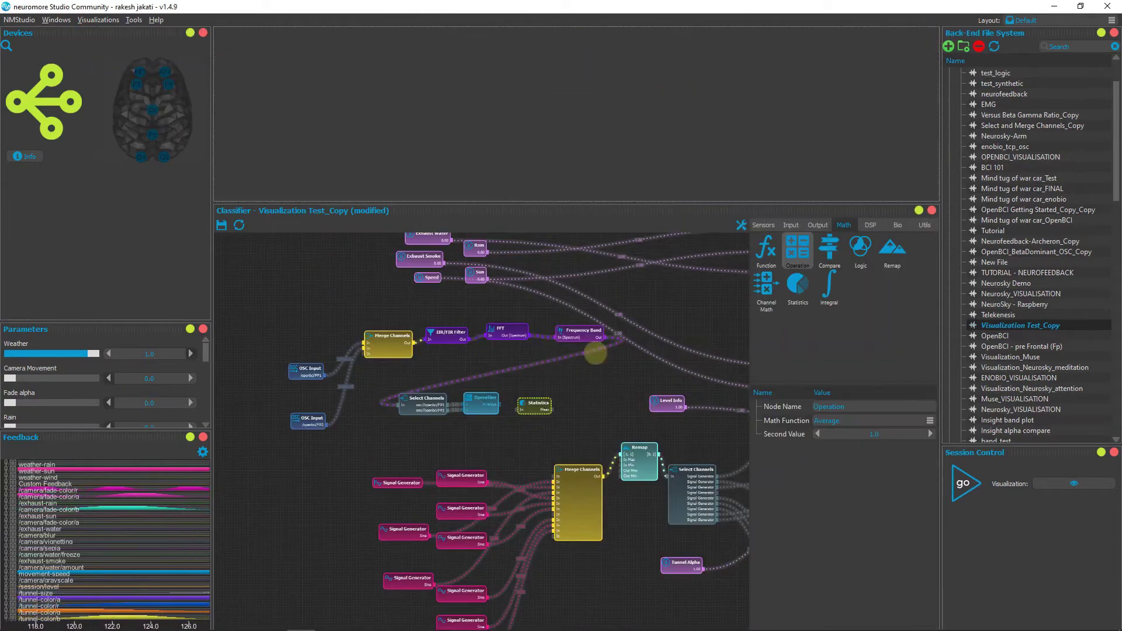
left_click_drag(579, 41, 579, 42)
left_click_drag(453, 402, 471, 407)
left_click(485, 403)
left_click(818, 227)
left_click_drag(767, 295, 555, 349)
left_click_drag(504, 400, 436, 346)
left_click(239, 228)
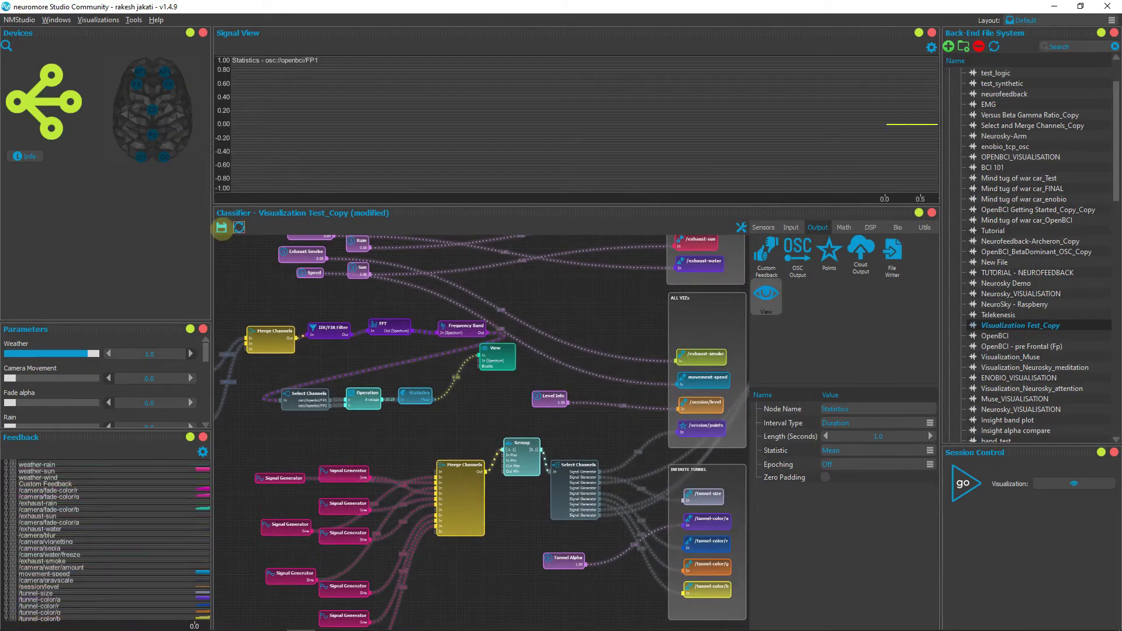
left_click(222, 227)
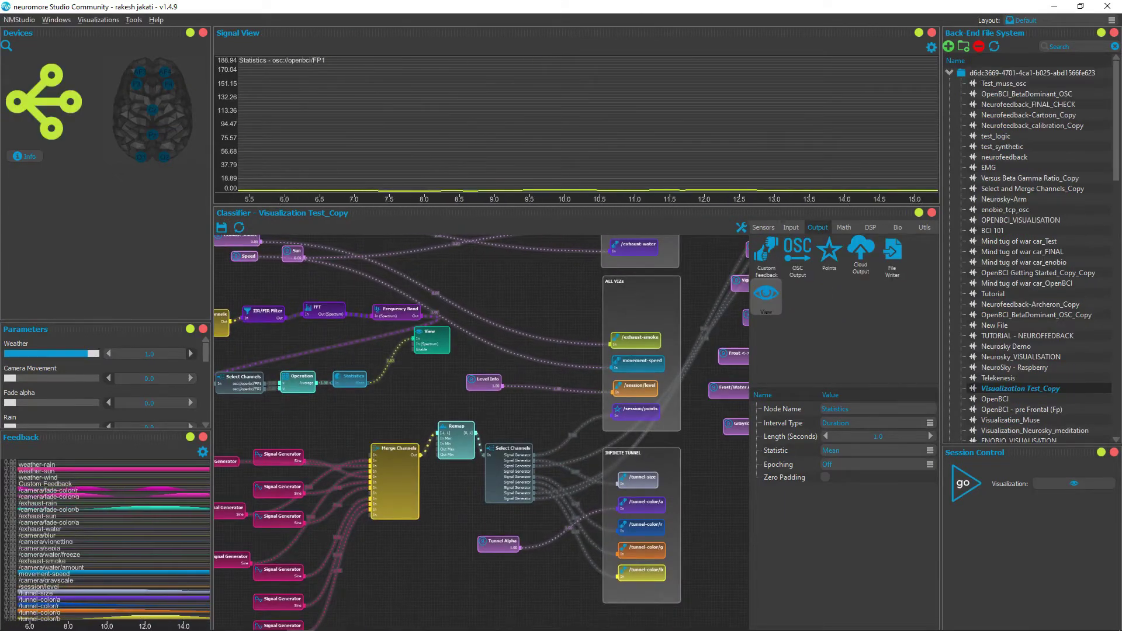
- Add a Compare node from the Math nodes beside Statistics
scroll(429, 368, "down", 3)
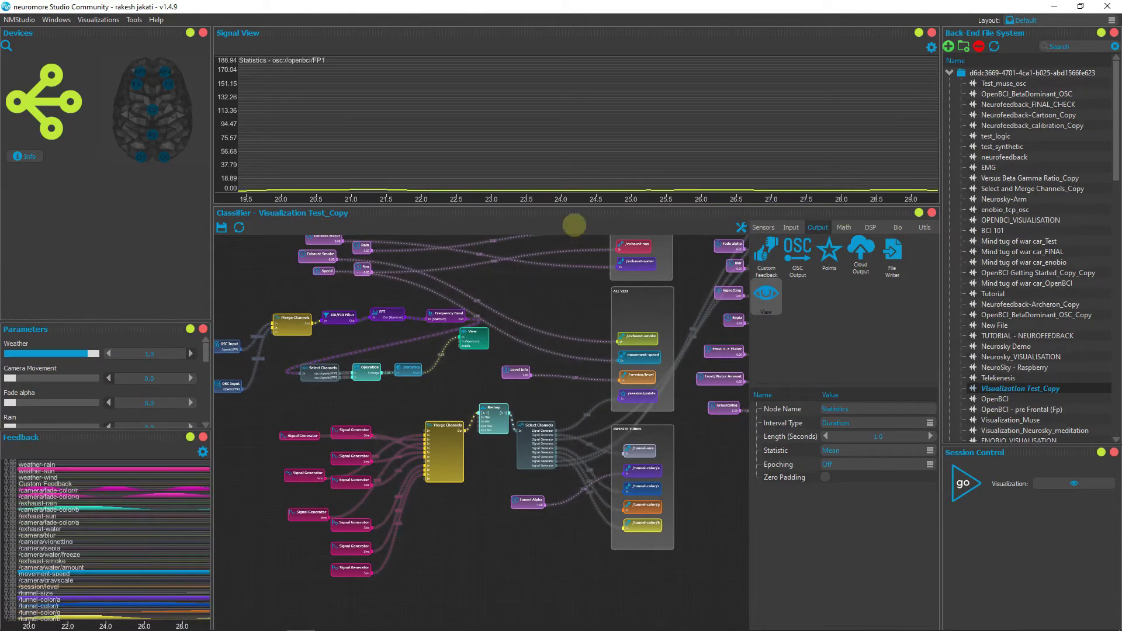
left_click_drag(571, 287, 553, 271)
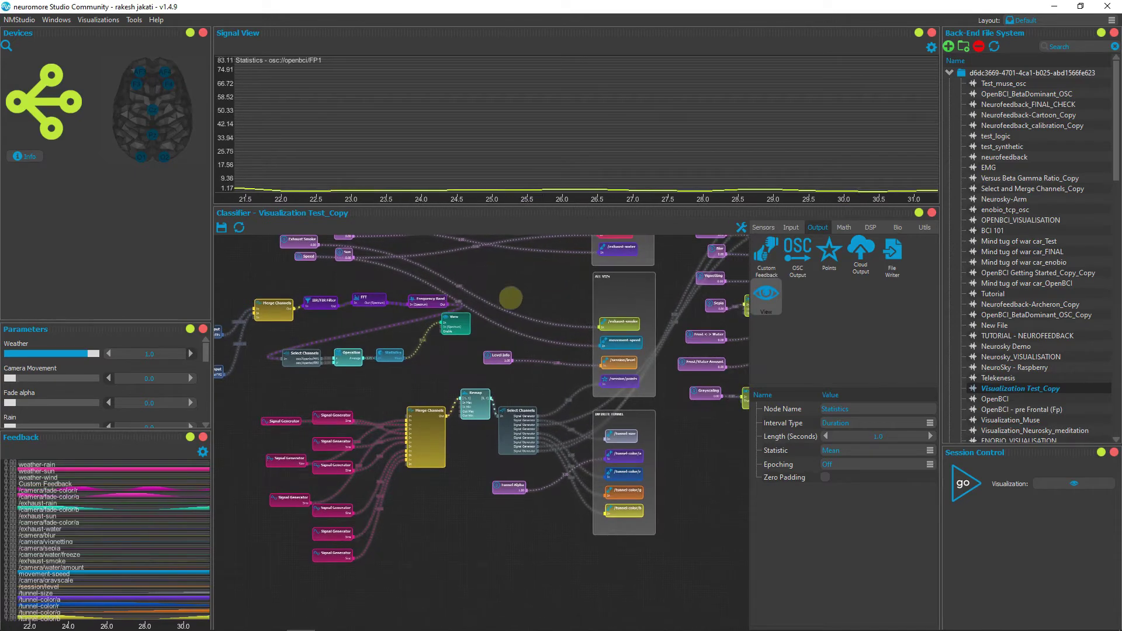
left_click_drag(335, 384, 350, 375)
scroll(400, 360, "down", 2)
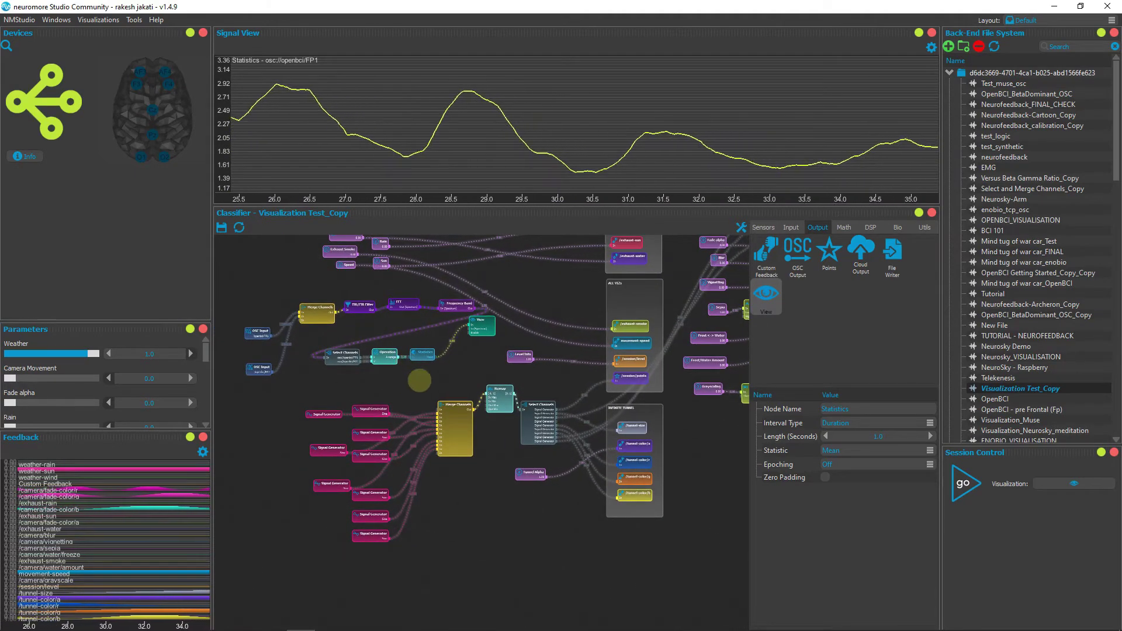
scroll(296, 375, "up", 1)
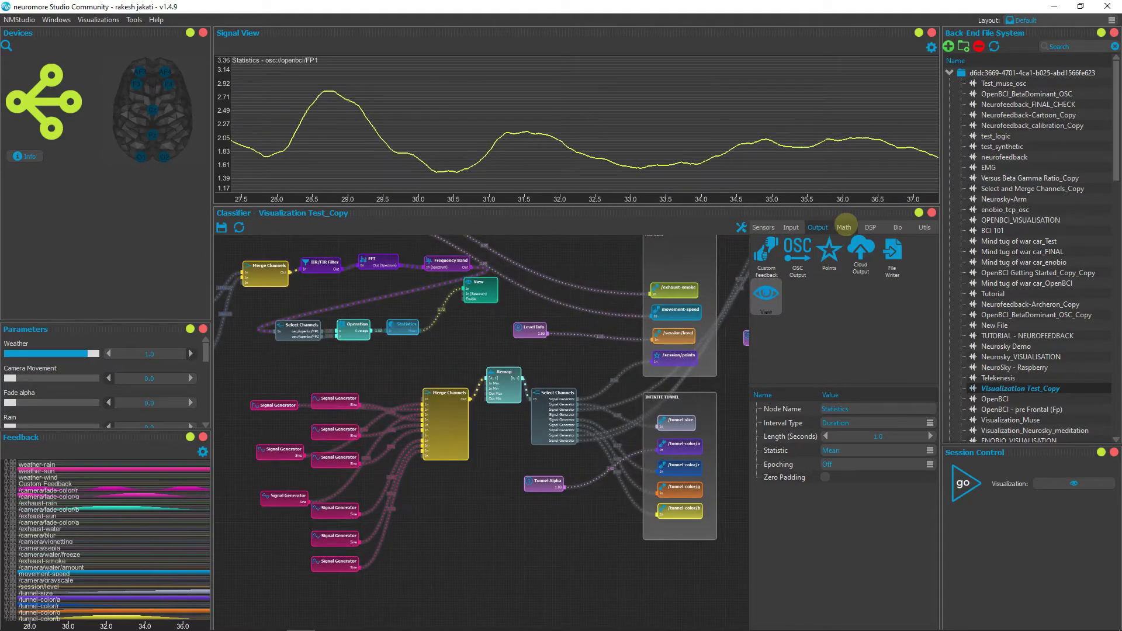
left_click(842, 228)
left_click_drag(827, 250, 462, 338)
left_click_drag(299, 371, 415, 603)
- Move the Signal Generators and their Merge Channels node further down
left_click_drag(379, 414, 432, 529)
left_click_drag(485, 455, 527, 548)
left_click_drag(357, 422, 439, 377)
scroll(364, 396, "down", 1)
scroll(408, 373, "down", 1)
scroll(438, 380, "up", 1)
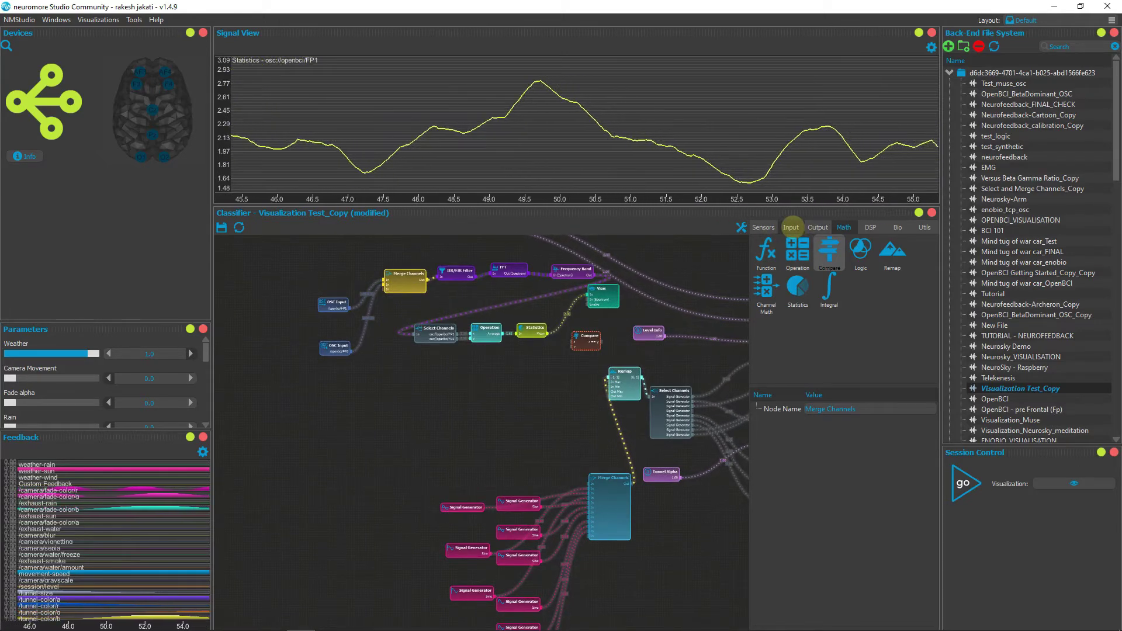
- Add Parameter nodes 'Beta value' and 'Increase by percent' with value 10
left_click(791, 228)
left_click_drag(401, 385, 358, 388)
left_click_drag(770, 257, 356, 428)
left_click(367, 390)
double_click(885, 412)
type("Beta value")
key("alt+Tab")
key("alt+Tab")
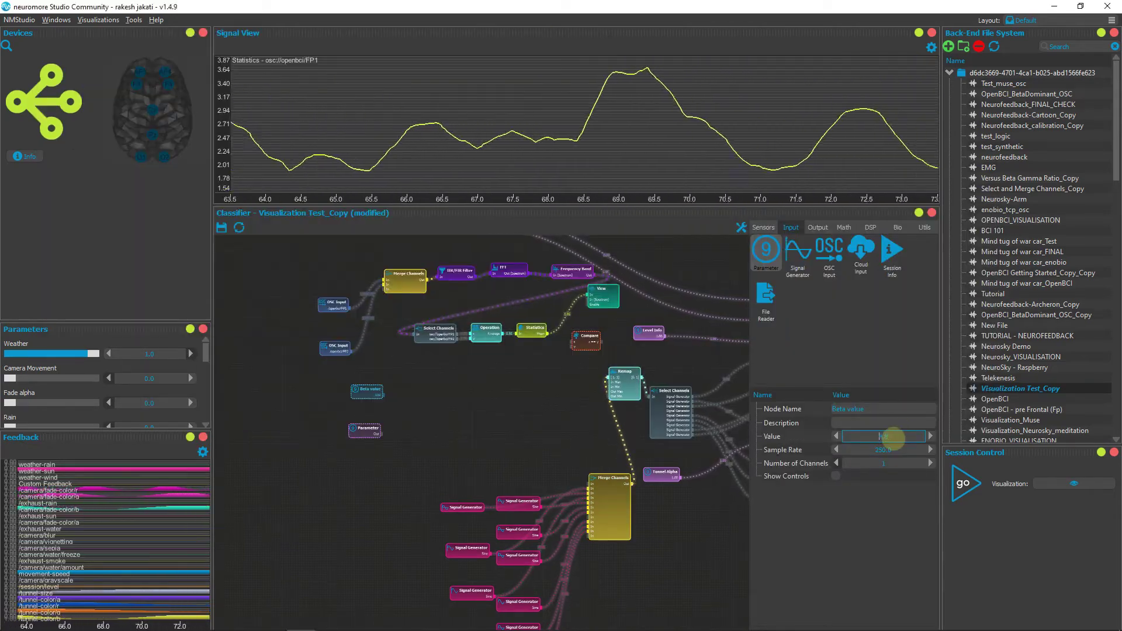
left_click(883, 409)
type("Increase by percent")
double_click(885, 436)
type("10")
- Add two Operation nodes, set one to x/y by 100, and feed it Increase by percent
scroll(485, 441, "up", 3)
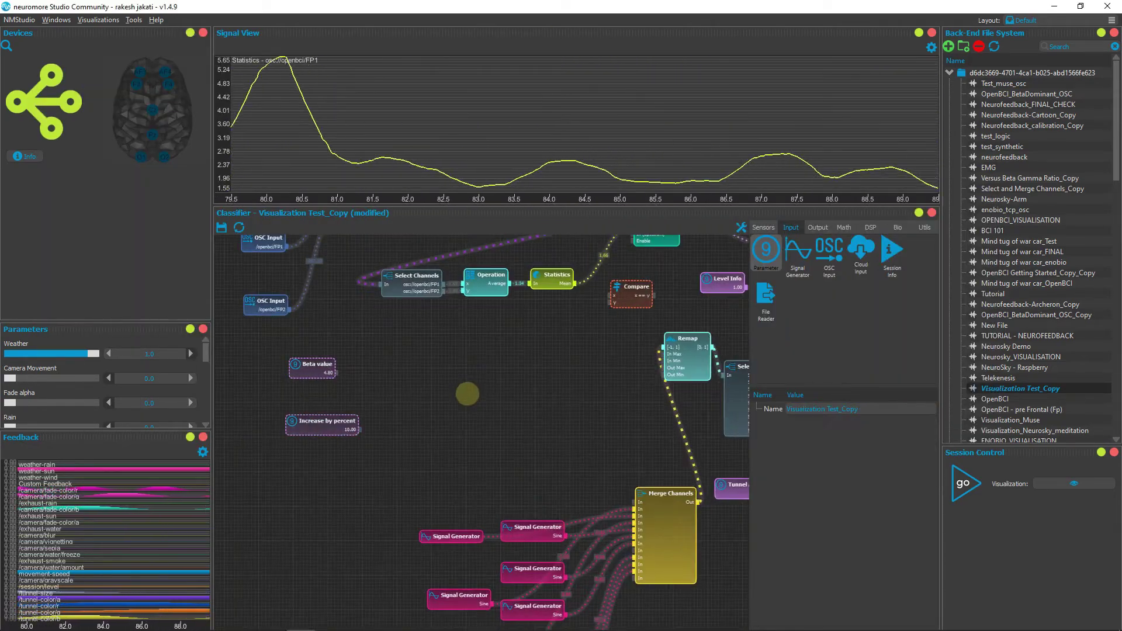
left_click(842, 227)
left_click_drag(797, 253, 439, 411)
left_click_drag(798, 252, 584, 336)
left_click(439, 411)
left_click(871, 422)
left_click(865, 453)
double_click(901, 434)
type("100")
left_click_drag(360, 429, 400, 423)
- Wire Beta value and the multiply result into an Add Operation, and connect Statistics to Compare
left_click_drag(539, 388, 473, 375)
left_click_drag(492, 371, 563, 344)
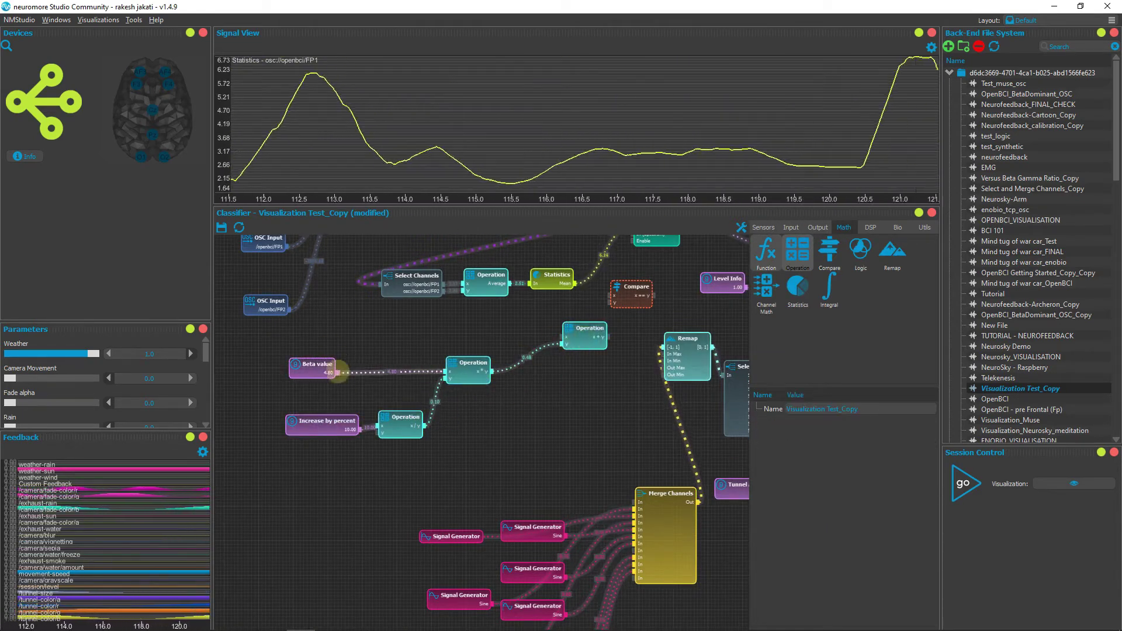
left_click_drag(337, 373, 563, 337)
left_click_drag(584, 336, 540, 341)
scroll(541, 341, "down", 1)
left_click_drag(572, 290, 605, 301)
scroll(570, 339, "up", 2)
left_click_drag(561, 349, 545, 350)
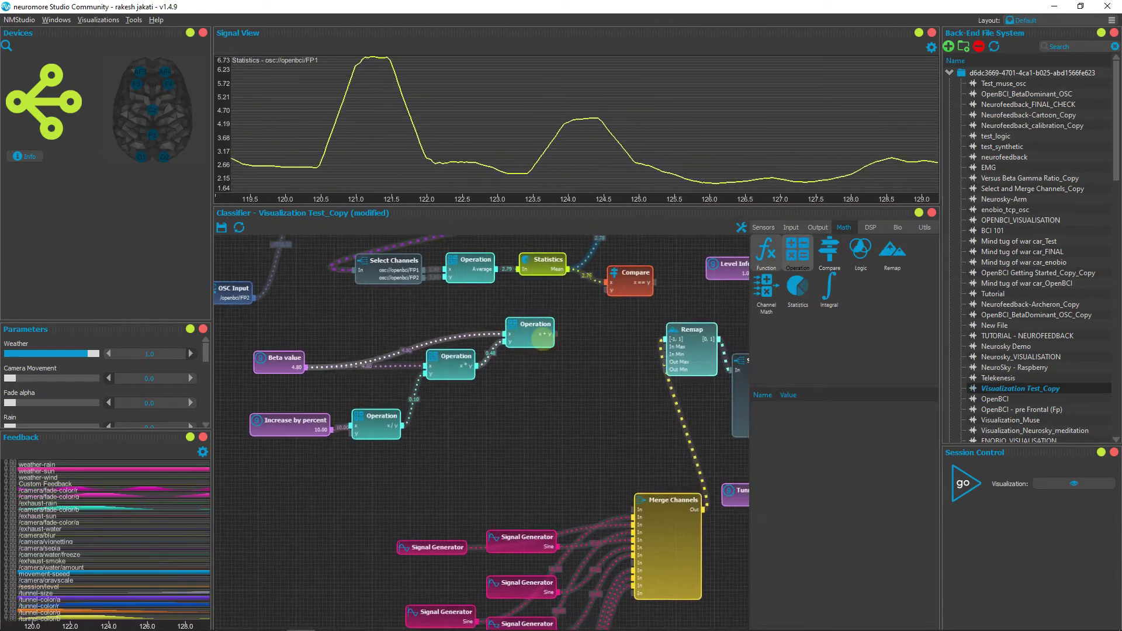
left_click(542, 341)
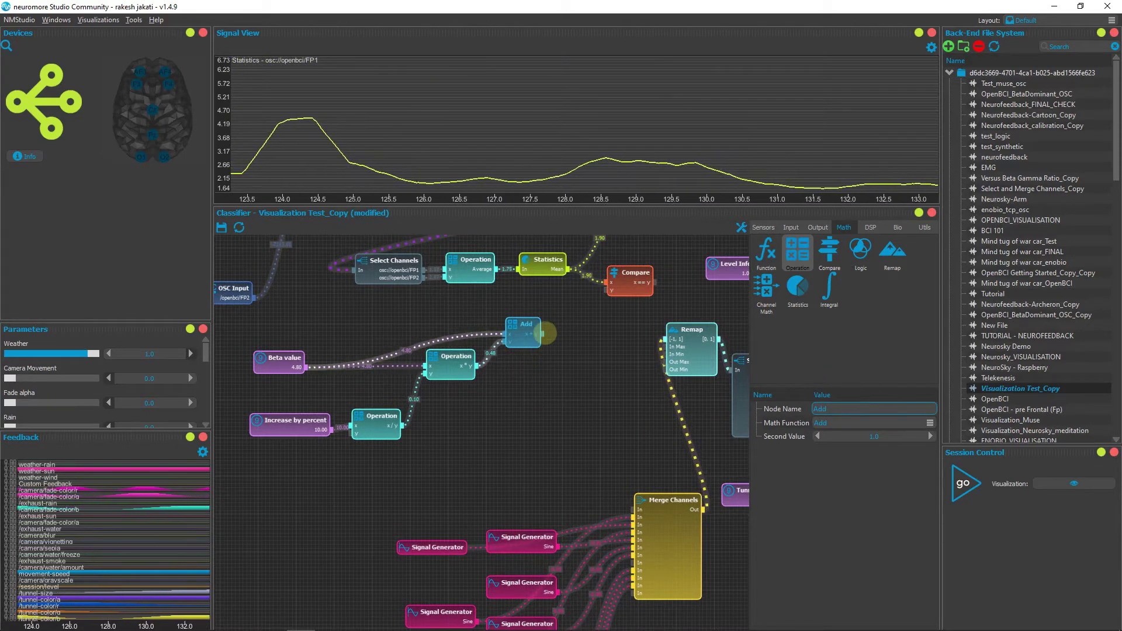
left_click(545, 333)
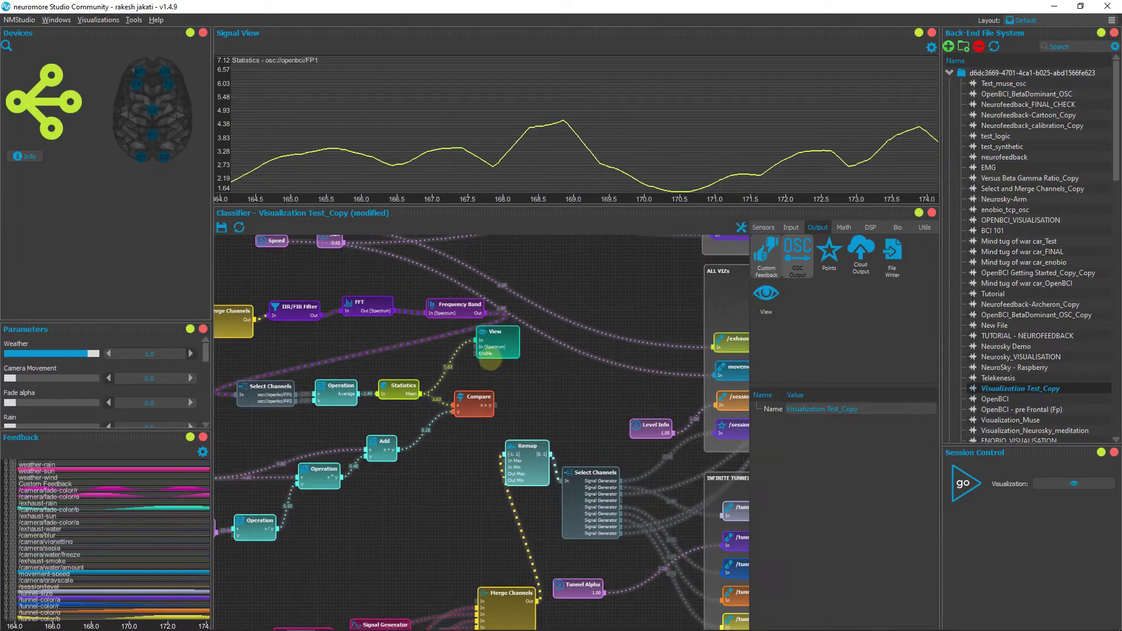
scroll(491, 359, "down", 1)
left_click(701, 382)
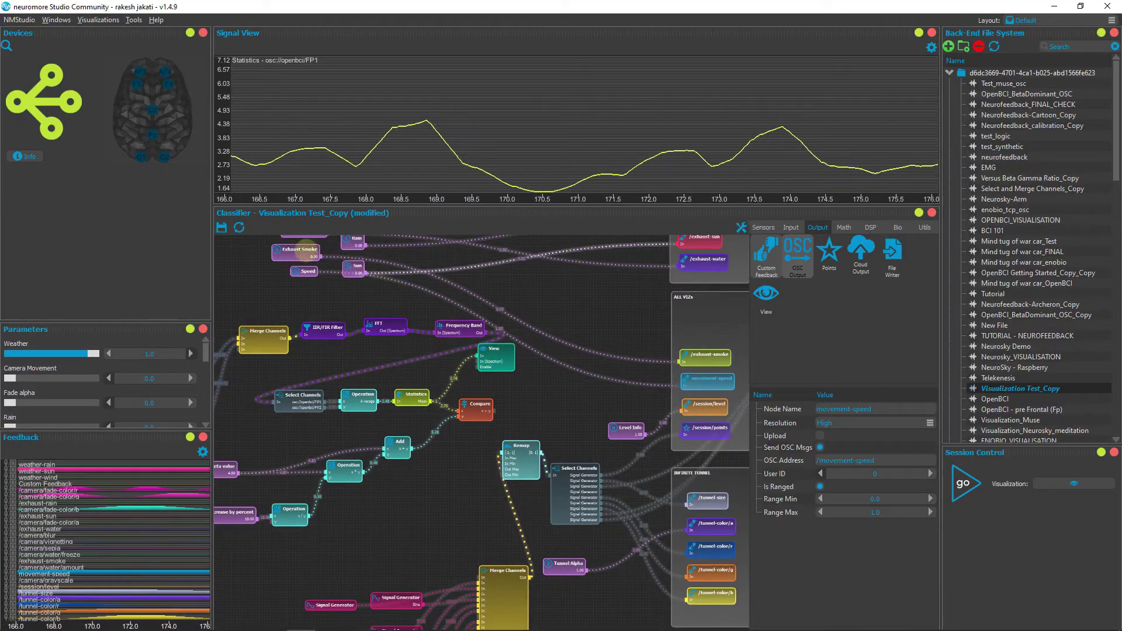
left_click(297, 273)
left_click(294, 274)
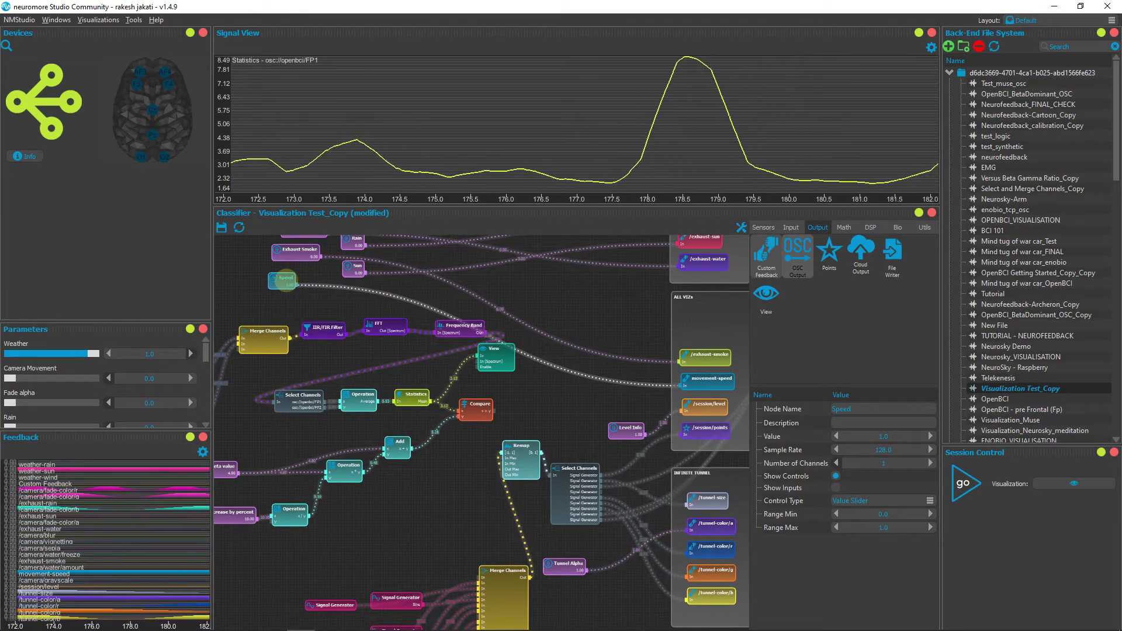
left_click(535, 395)
scroll(567, 389, "up", 2)
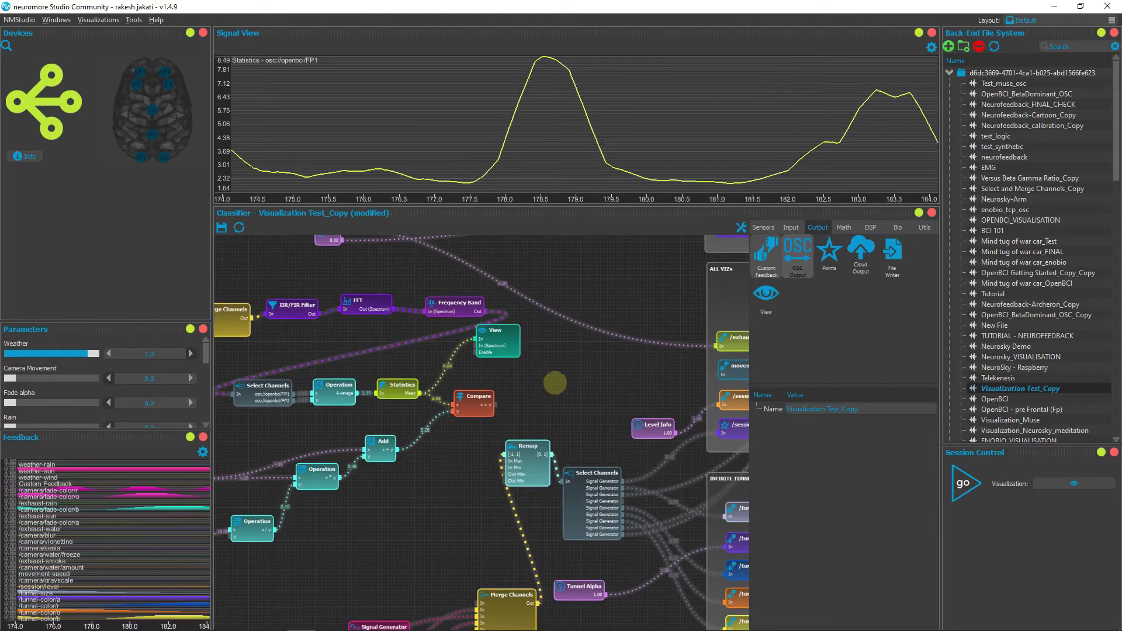
left_click_drag(558, 388, 528, 383)
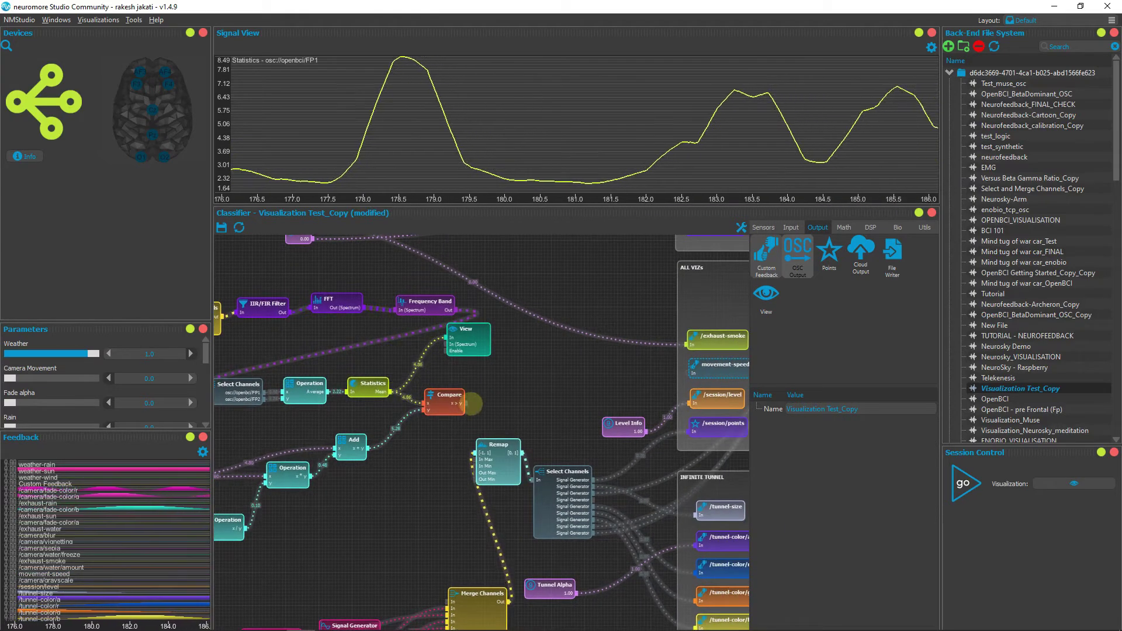
left_click_drag(500, 363, 469, 369)
scroll(462, 383, "down", 1)
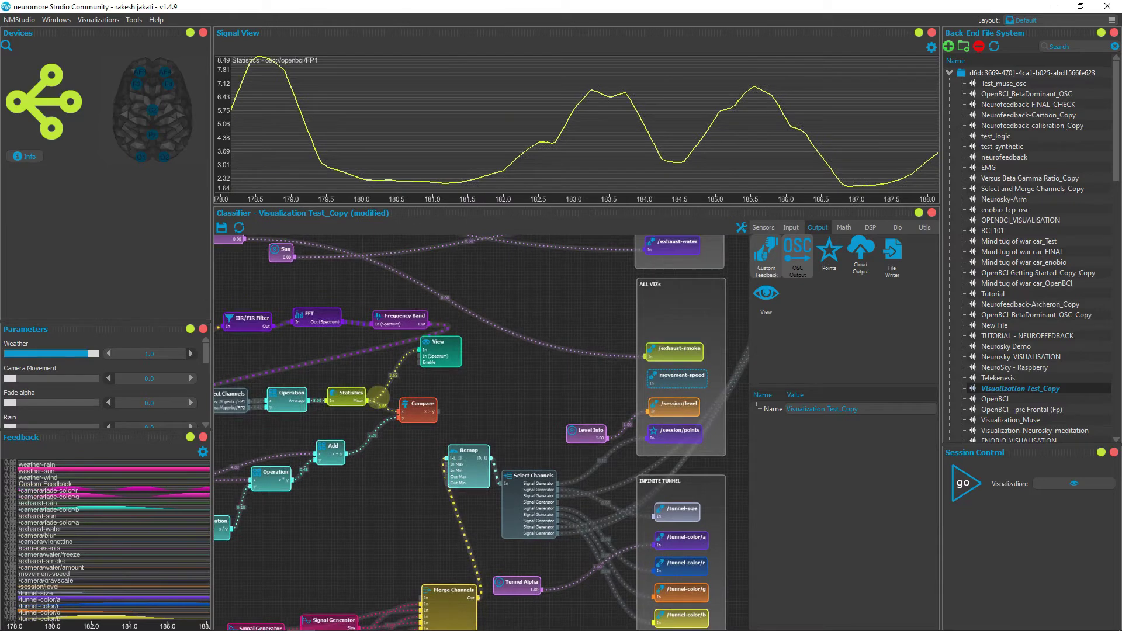
scroll(458, 385, "up", 2)
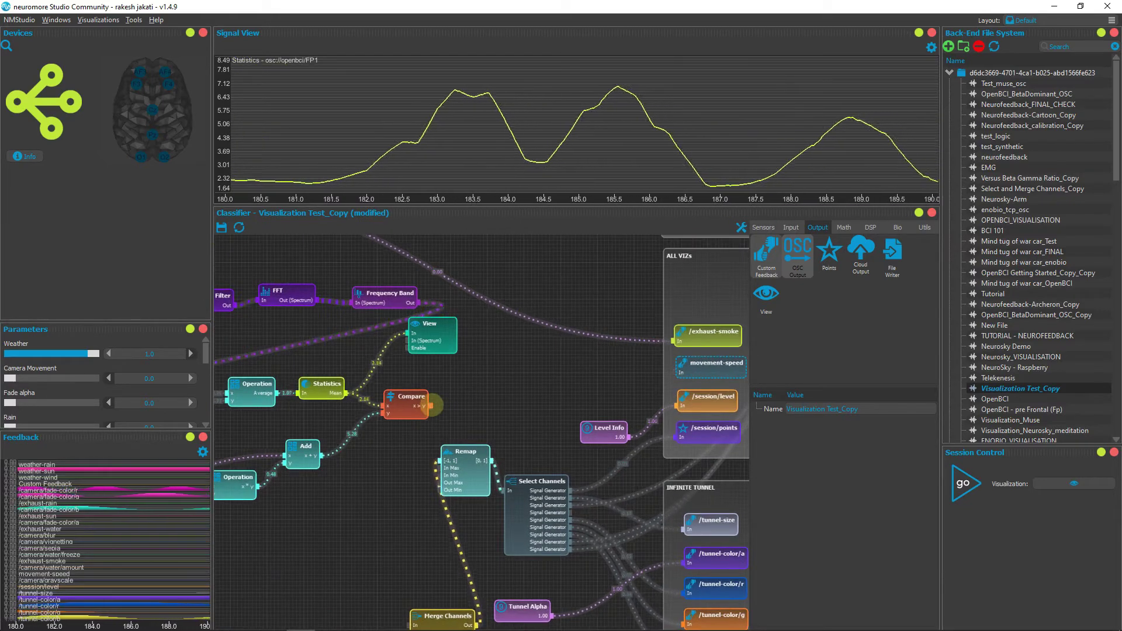
left_click_drag(465, 404, 395, 389)
- Add a Remap node fed by Compare's output, then bring up the threshold calculation console
left_click(843, 228)
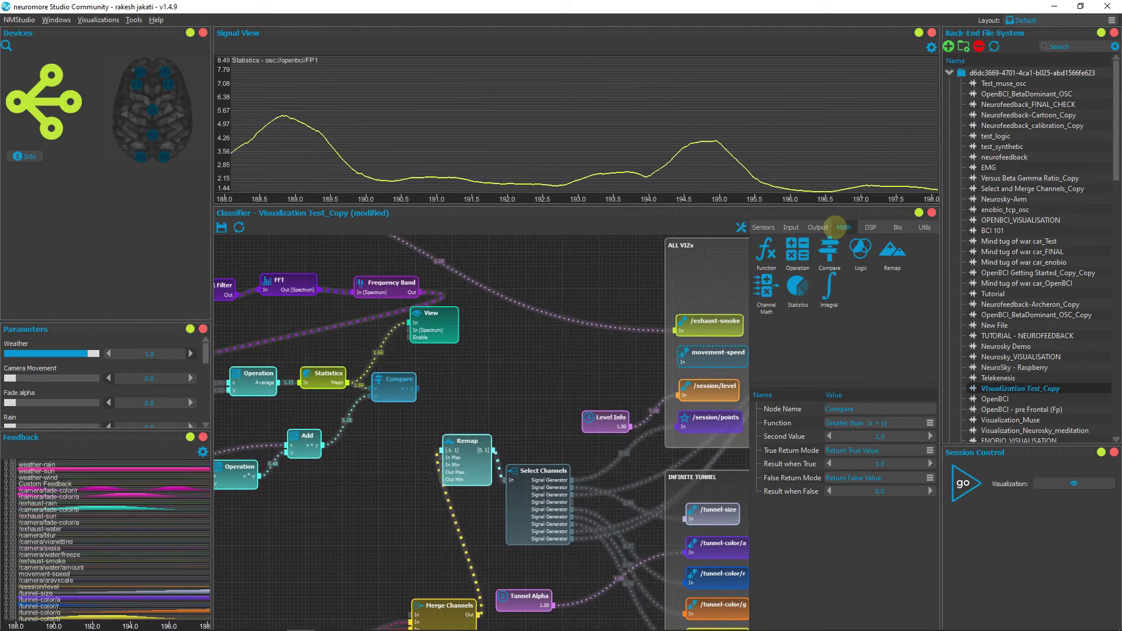
left_click_drag(892, 251, 497, 365)
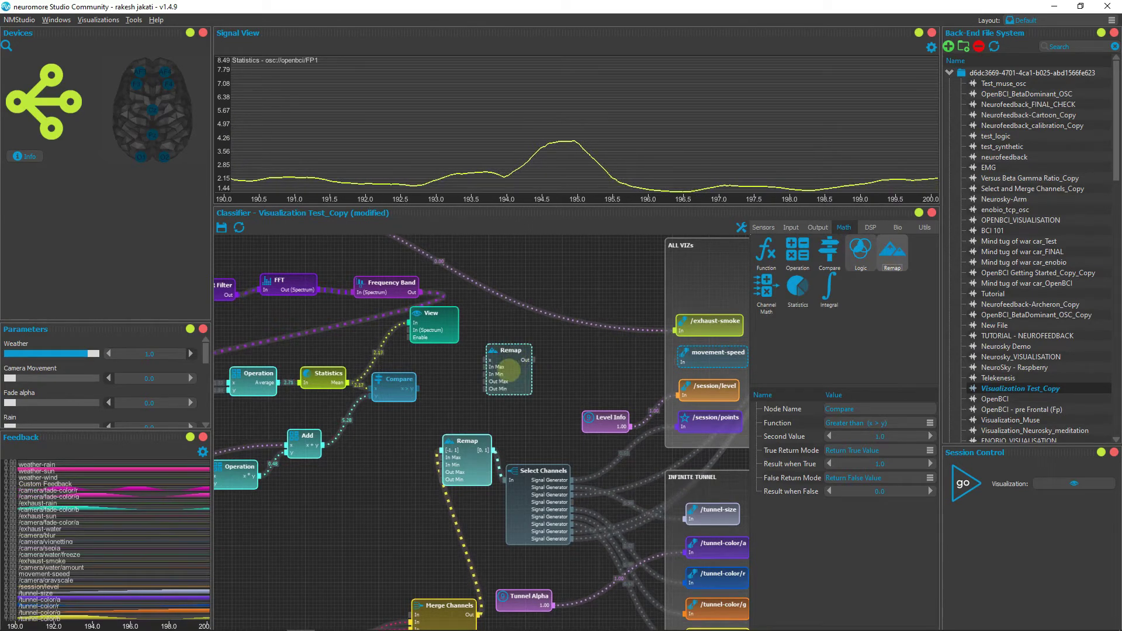
left_click_drag(420, 388, 472, 362)
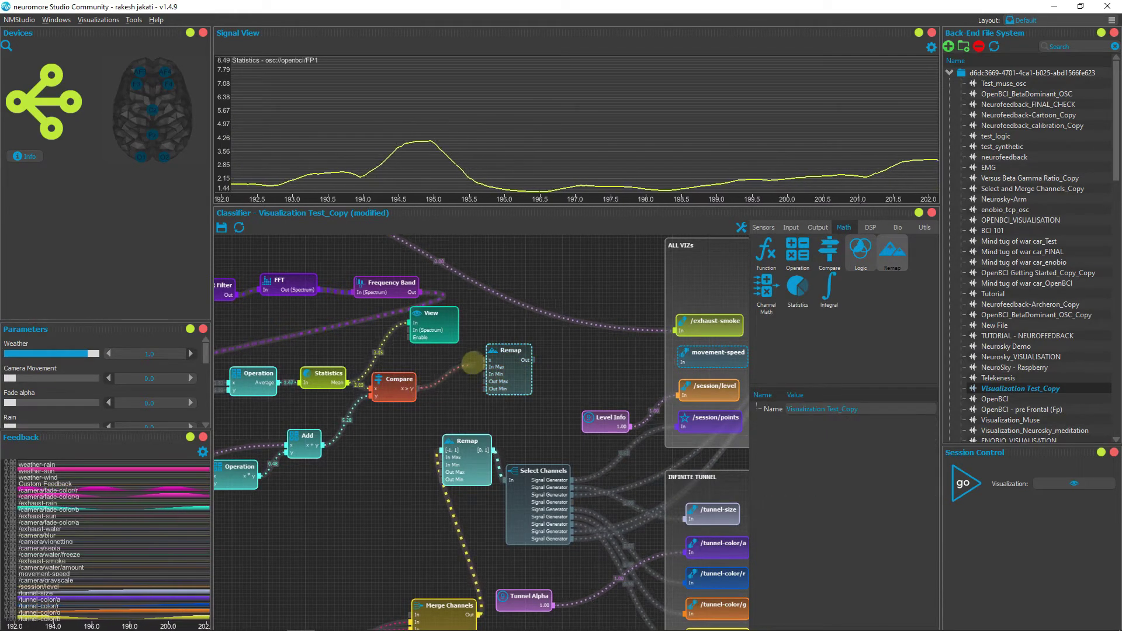
left_click(519, 374)
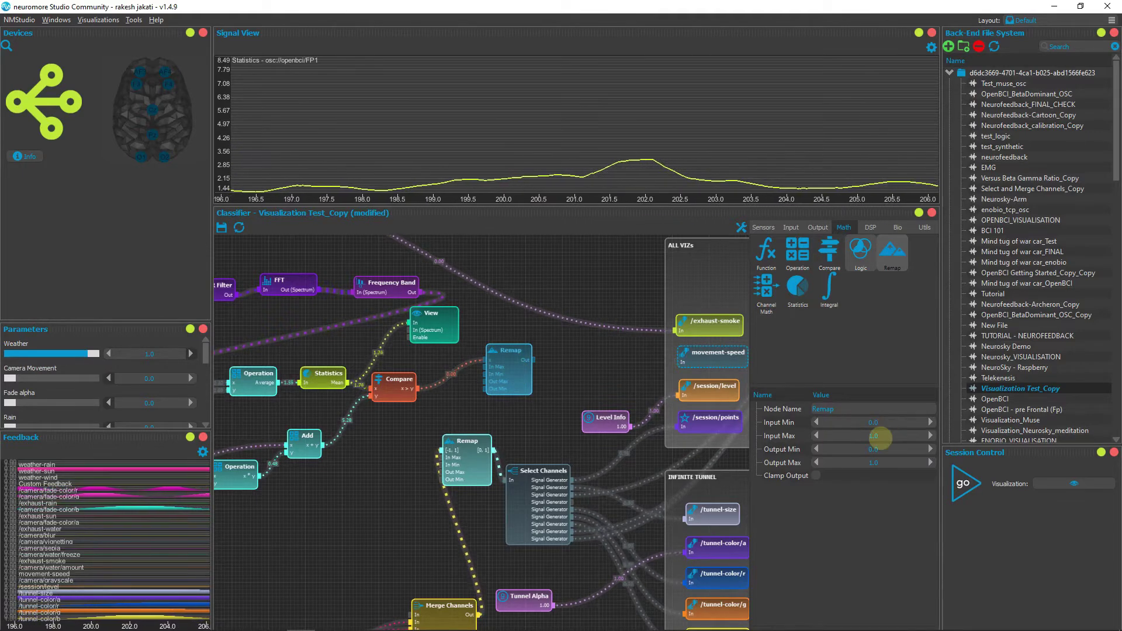
key("alt+Tab")
left_click(471, 256)
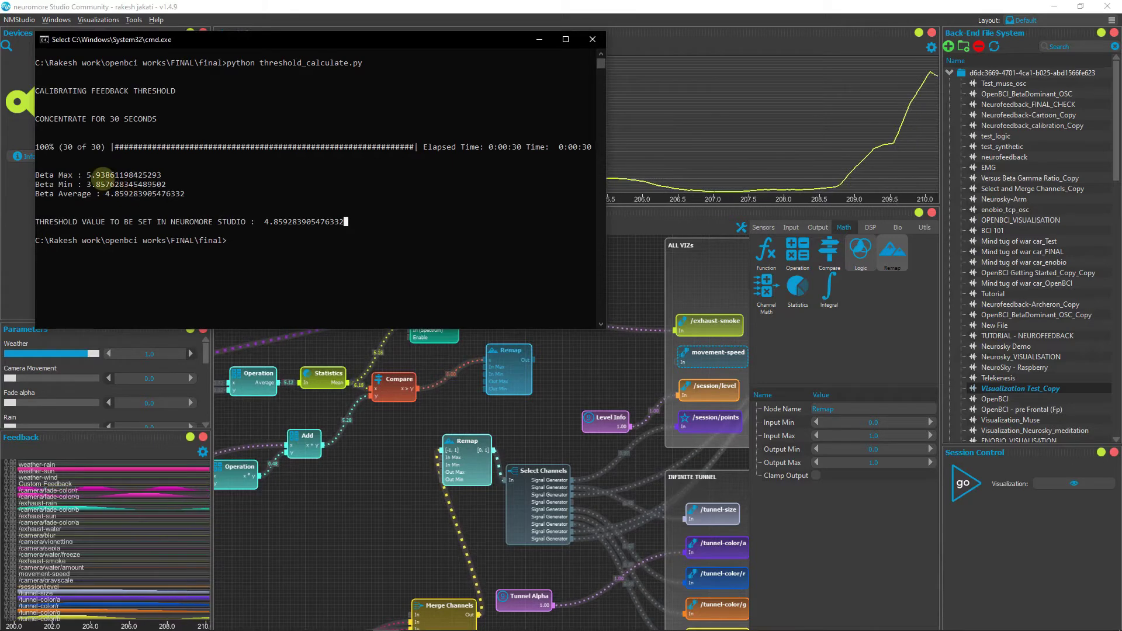
- Minimize the calibration console showing the 4.86 beta threshold
left_click(539, 39)
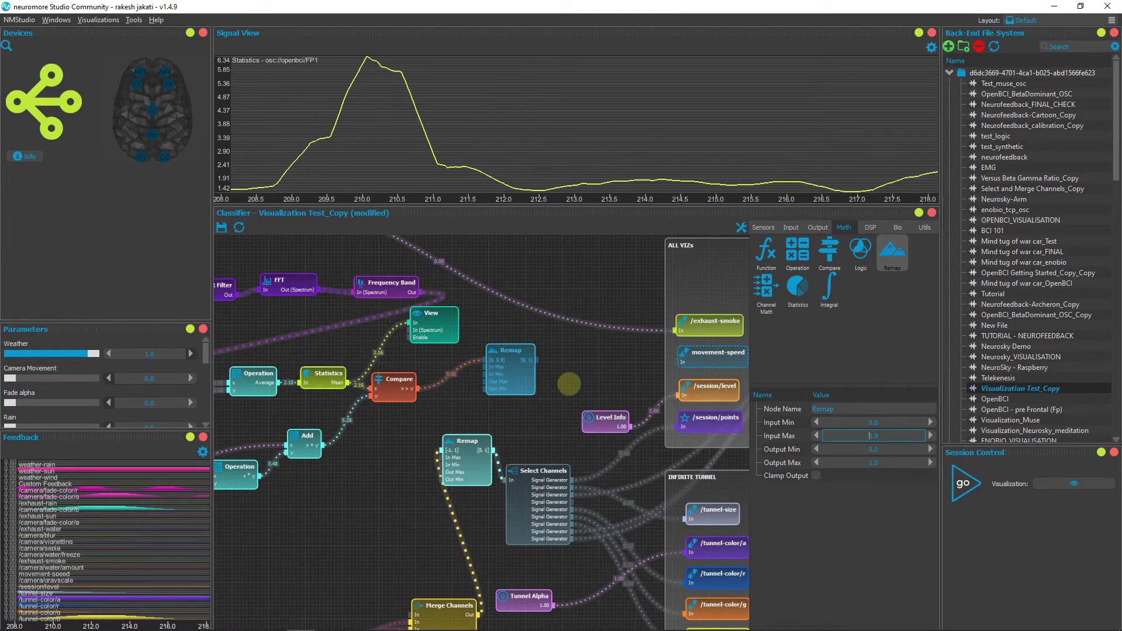
- Replace the Select Channels link to /session/points with a link from the Remap output
left_click_drag(557, 383, 529, 383)
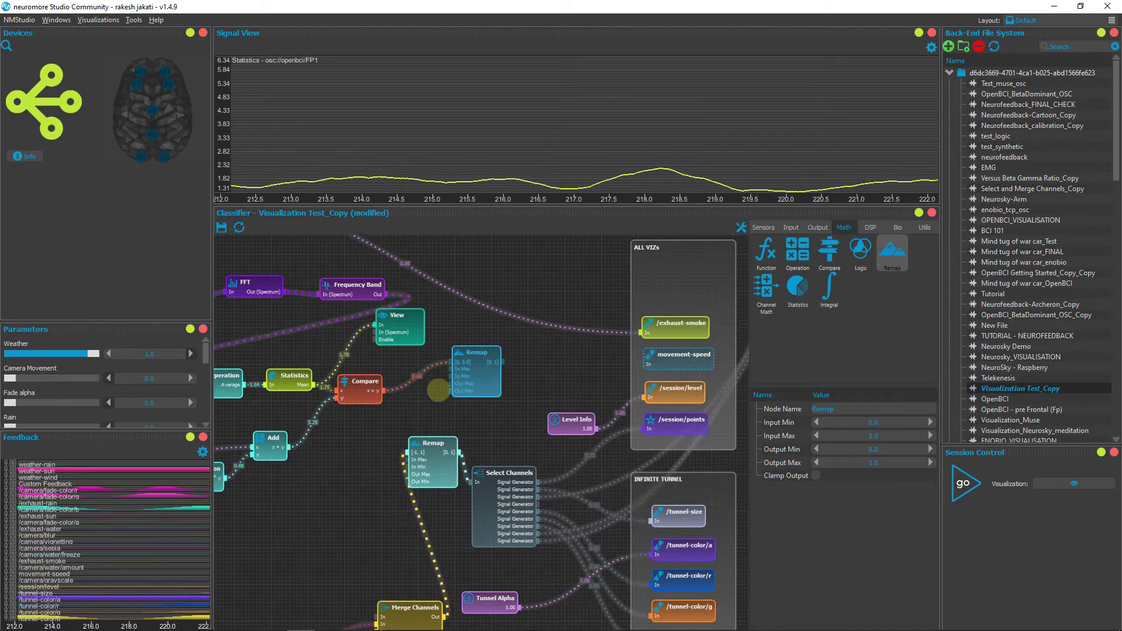
left_click_drag(530, 365, 632, 369)
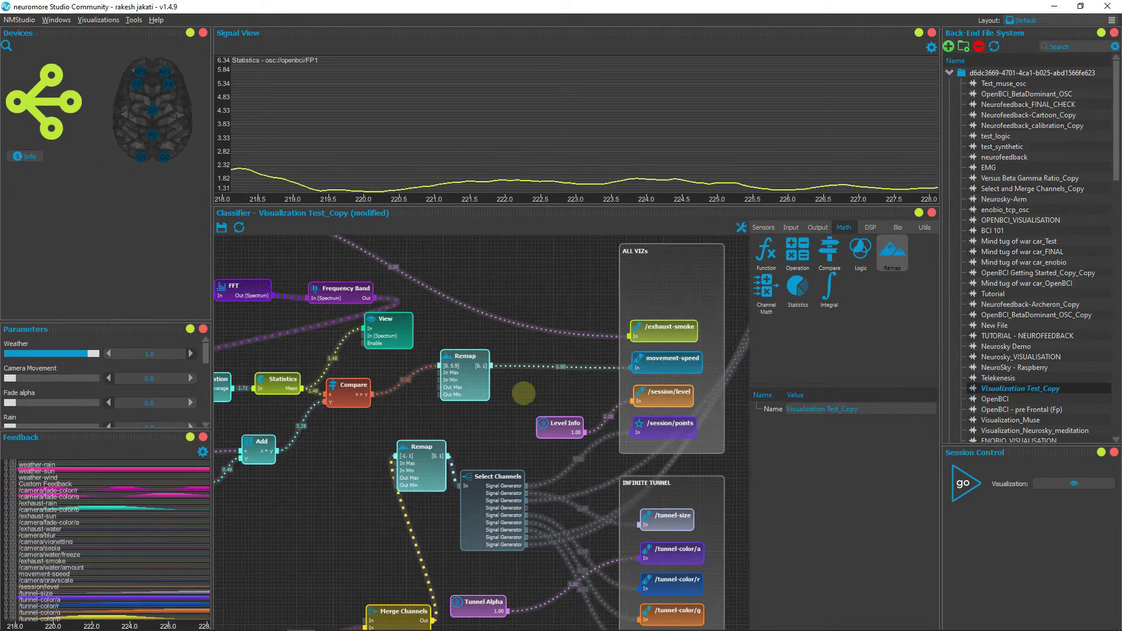
left_click_drag(523, 393, 511, 389)
left_click_drag(532, 425, 504, 411)
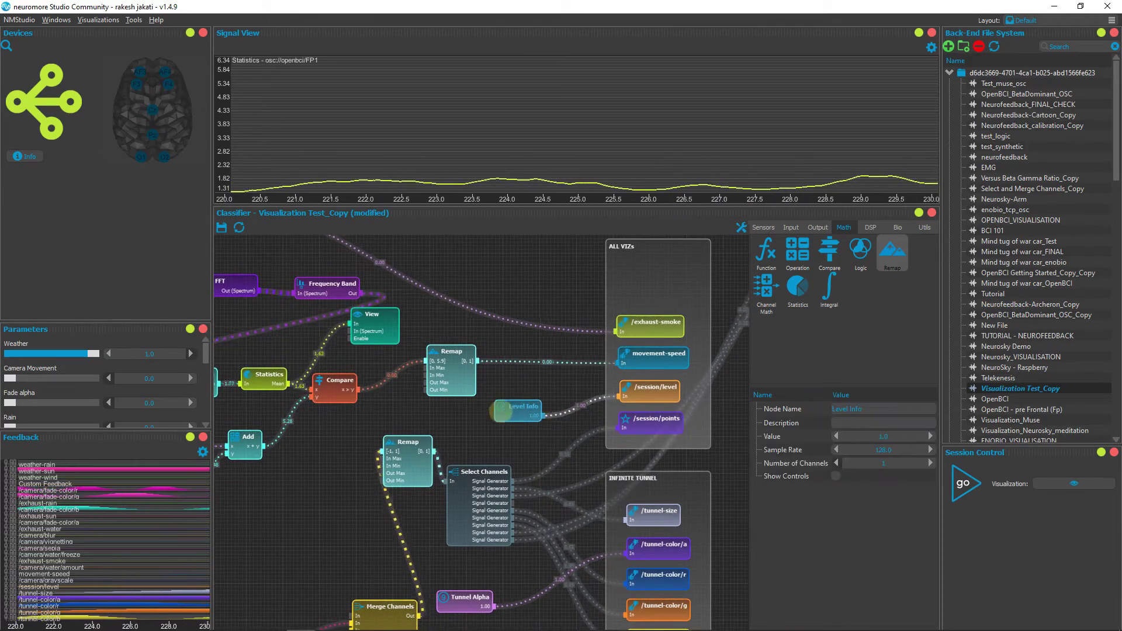
left_click(576, 443)
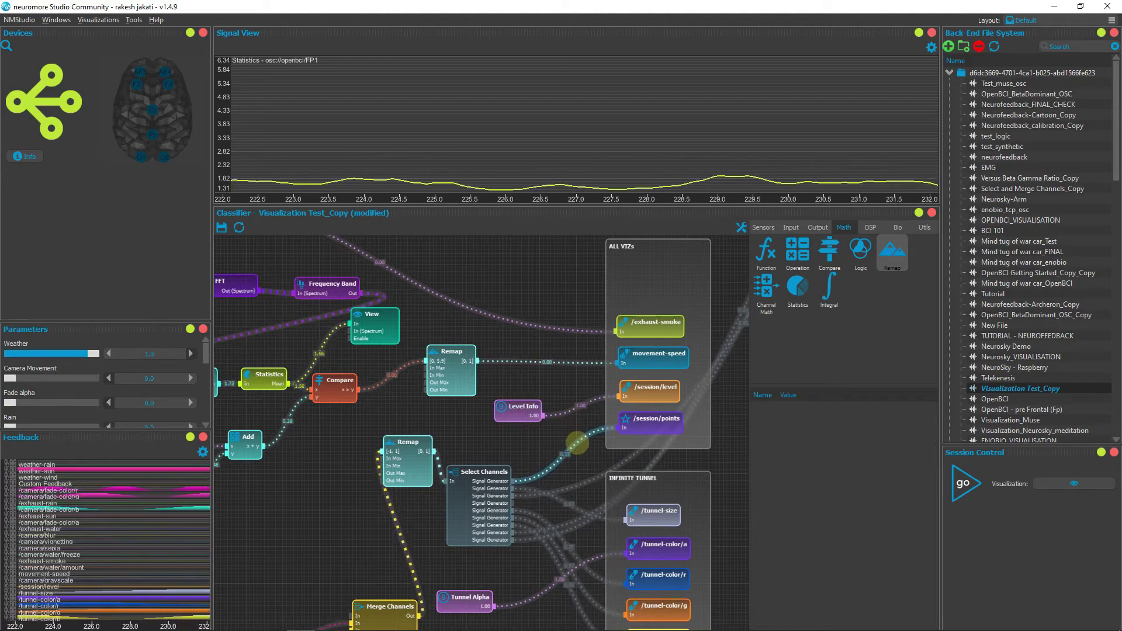
key("Delete")
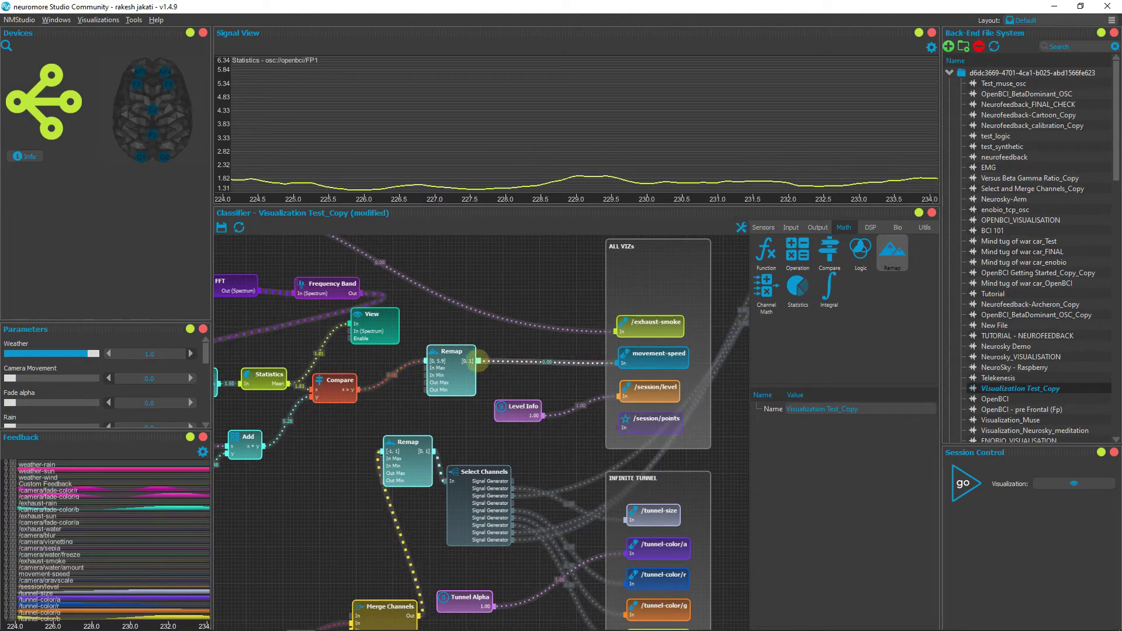
left_click_drag(478, 362, 611, 419)
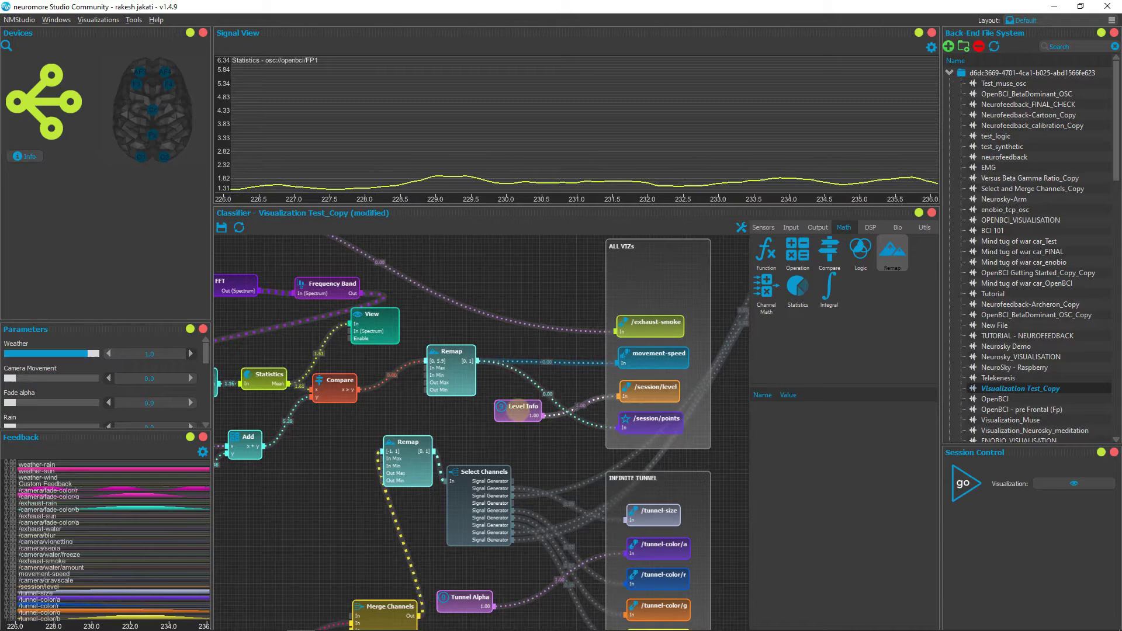
left_click_drag(516, 410, 506, 418)
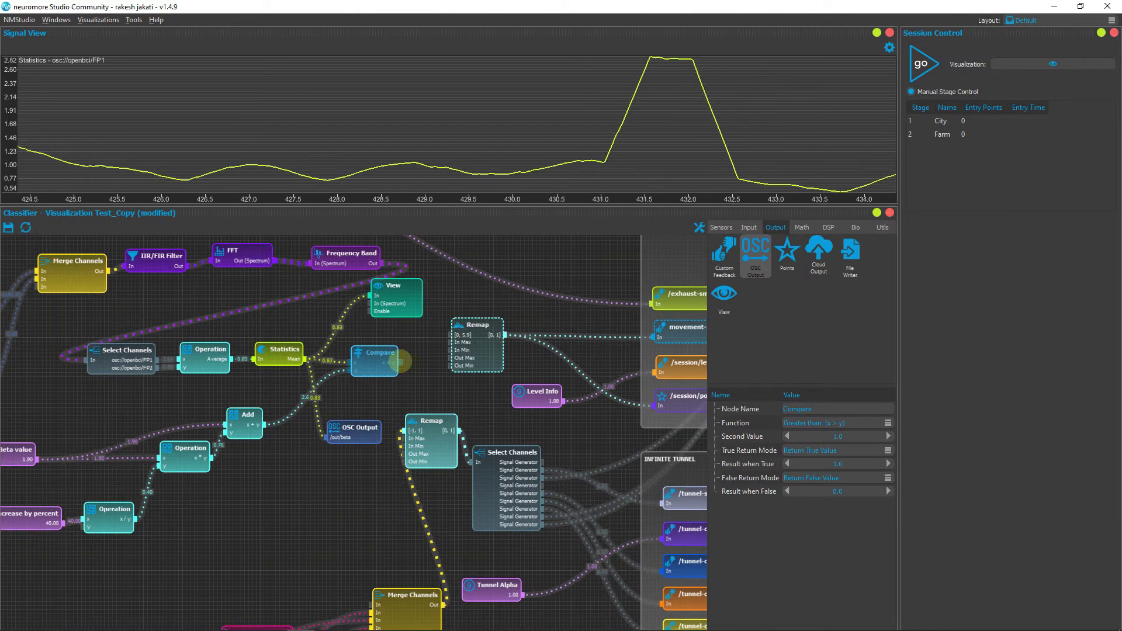
- Set the Compare node's True Return Mode to Return X
left_click(404, 362)
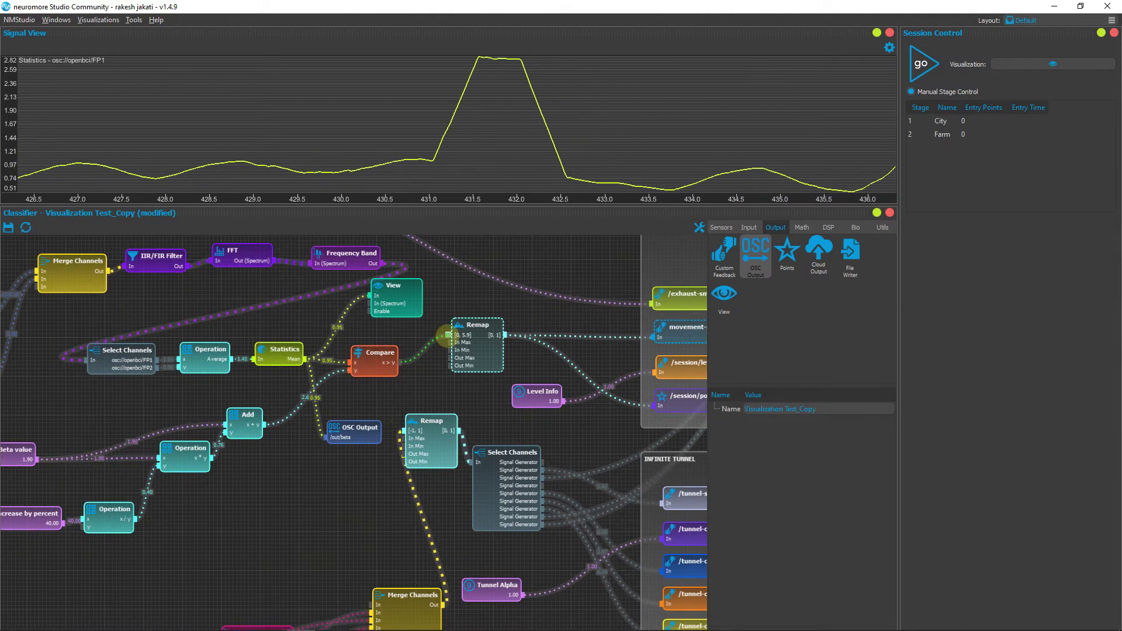
left_click(373, 360)
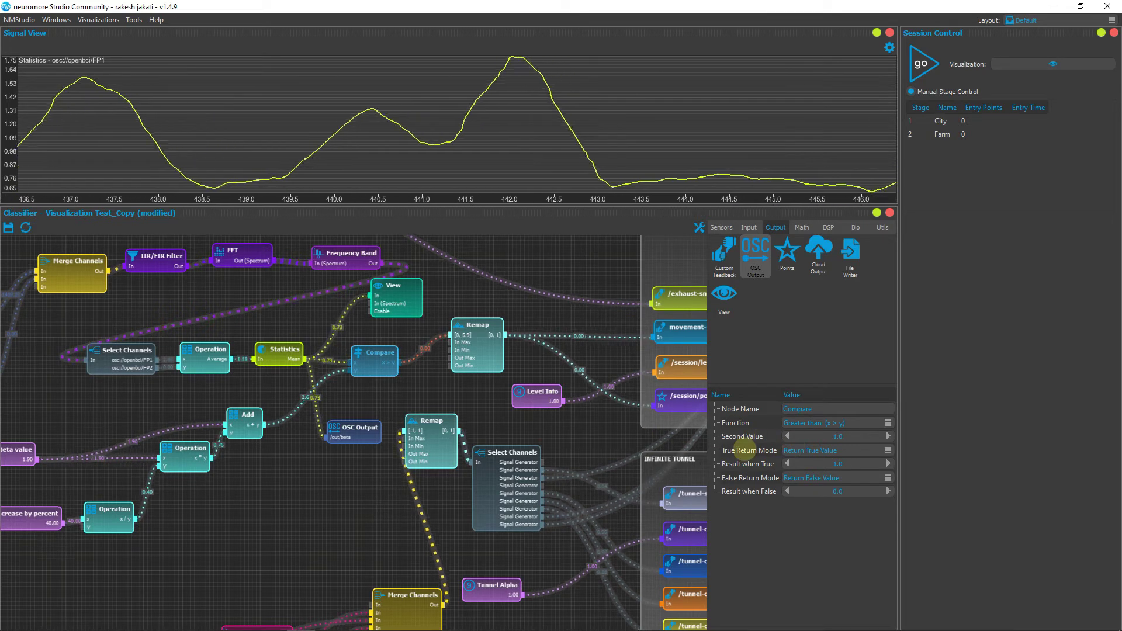
left_click(800, 449)
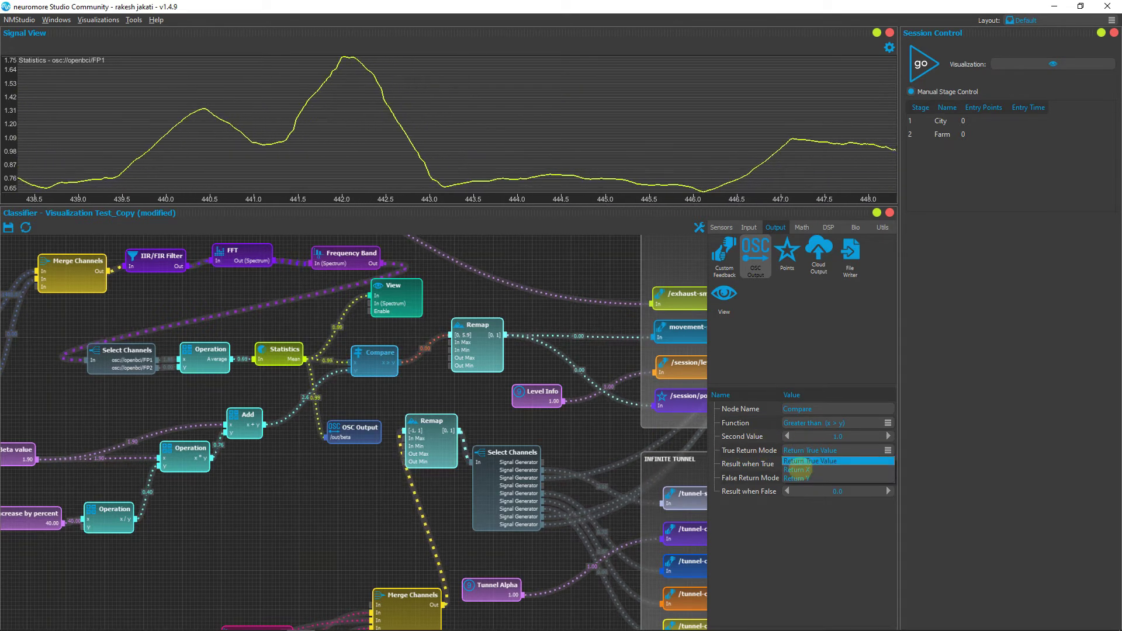
left_click(798, 469)
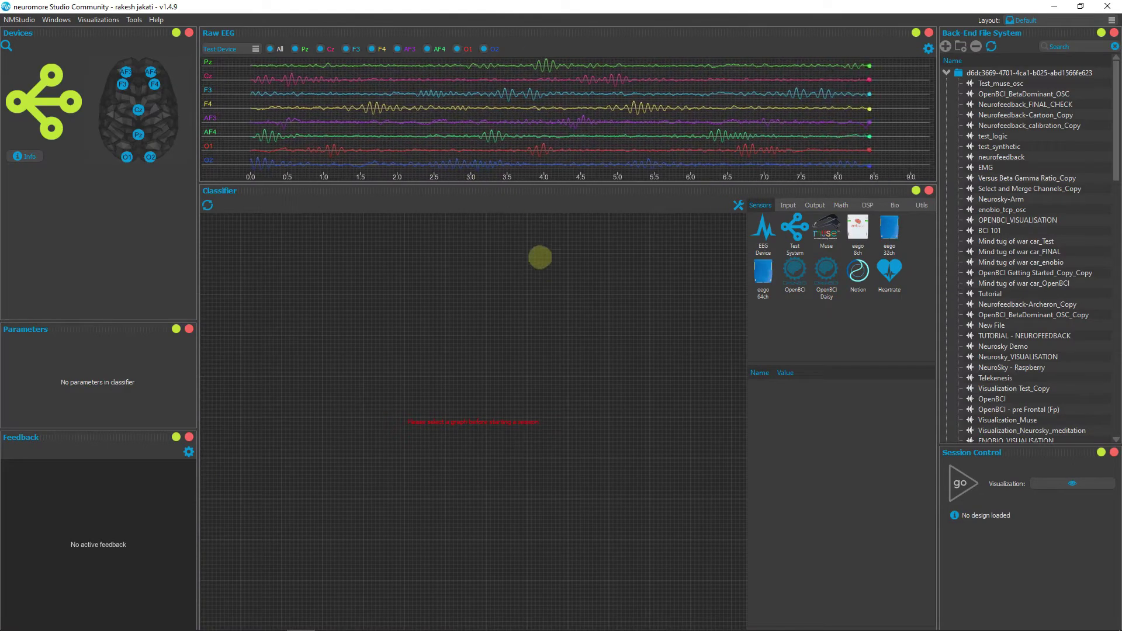
- Load the Visualization Test_Copy design from the Back-End File System
scroll(1043, 286, "down", 7)
scroll(1002, 125, "up", 7)
left_click(1007, 135)
type("vi")
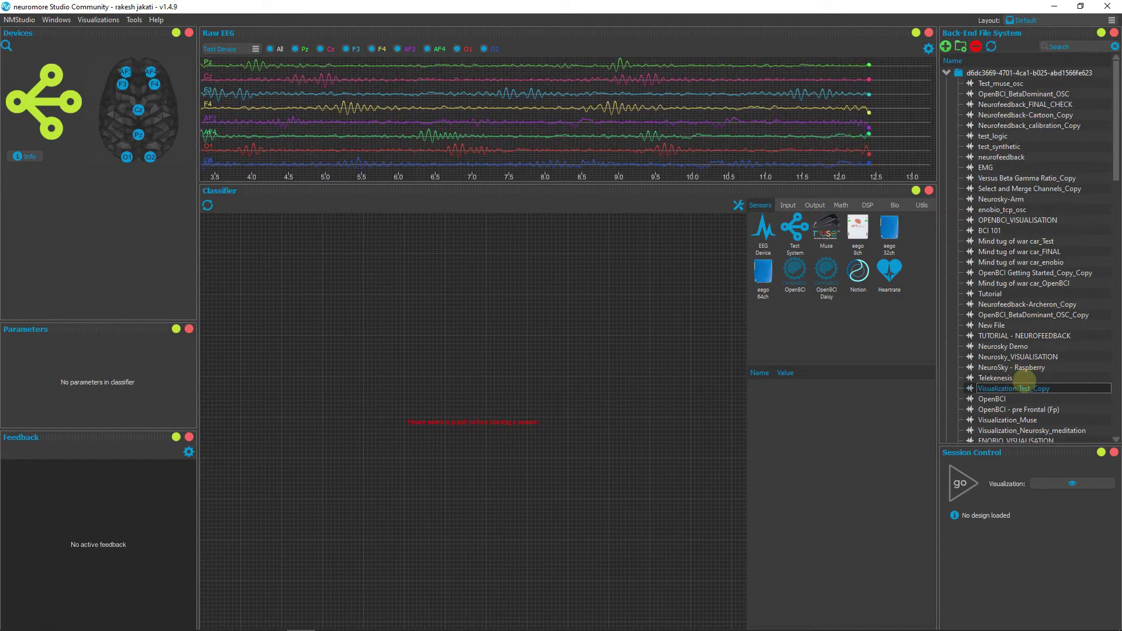
double_click(1021, 387)
- Add an OSC Output at /out/beta fed by the Statistics mean, and save the design
scroll(403, 379, "up", 5)
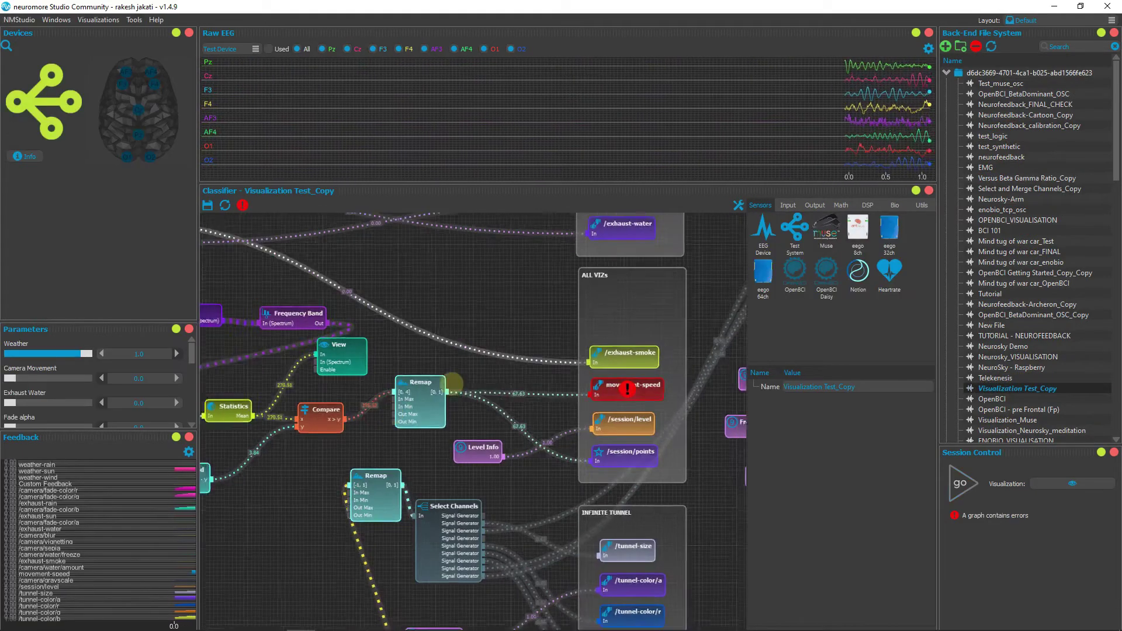
left_click_drag(353, 455, 507, 425)
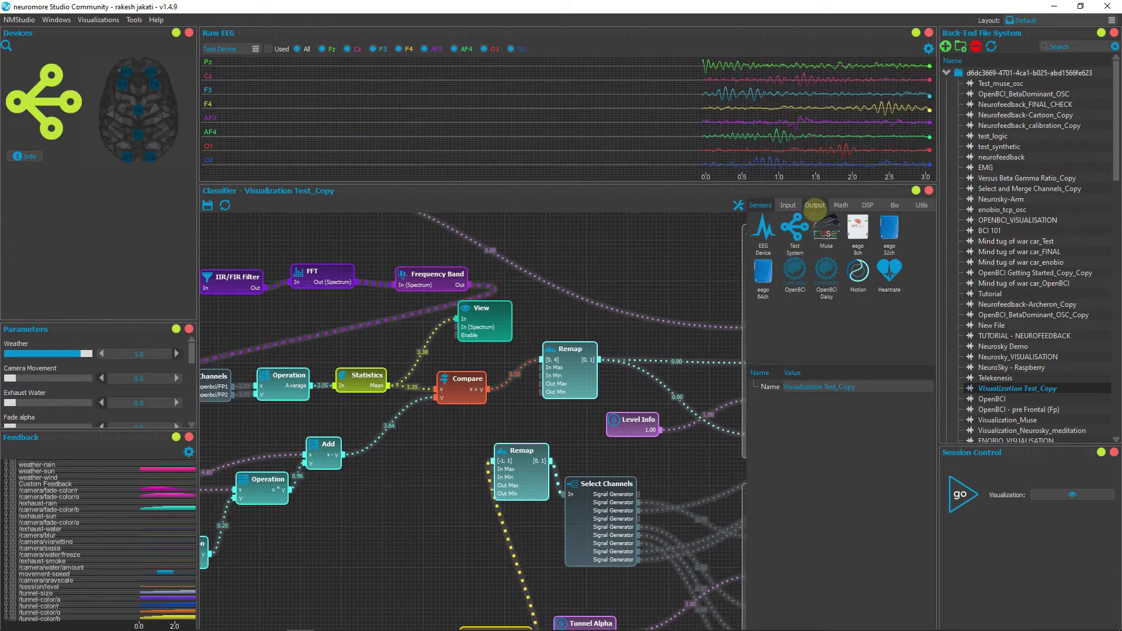
left_click(815, 206)
left_click_drag(795, 223, 440, 454)
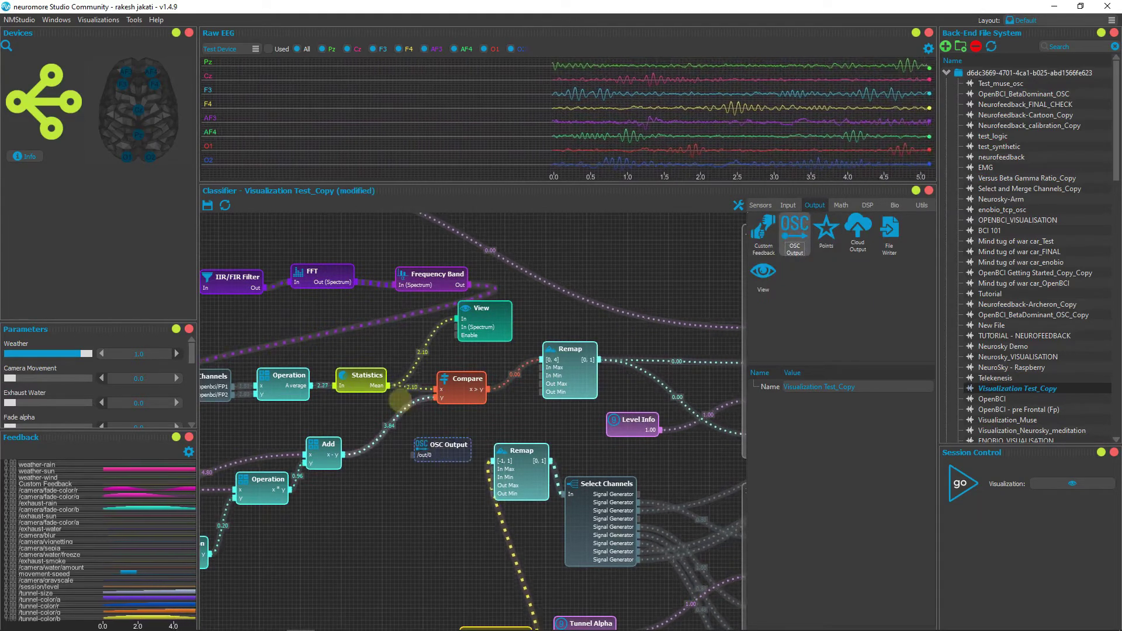
left_click_drag(392, 390, 409, 453)
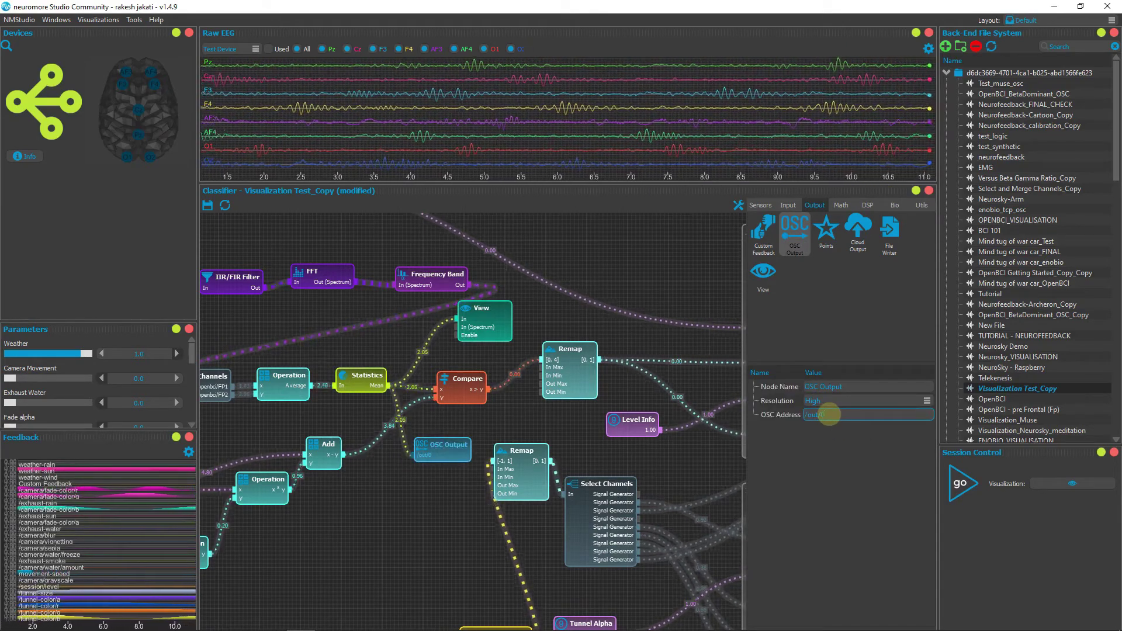
type("ta")
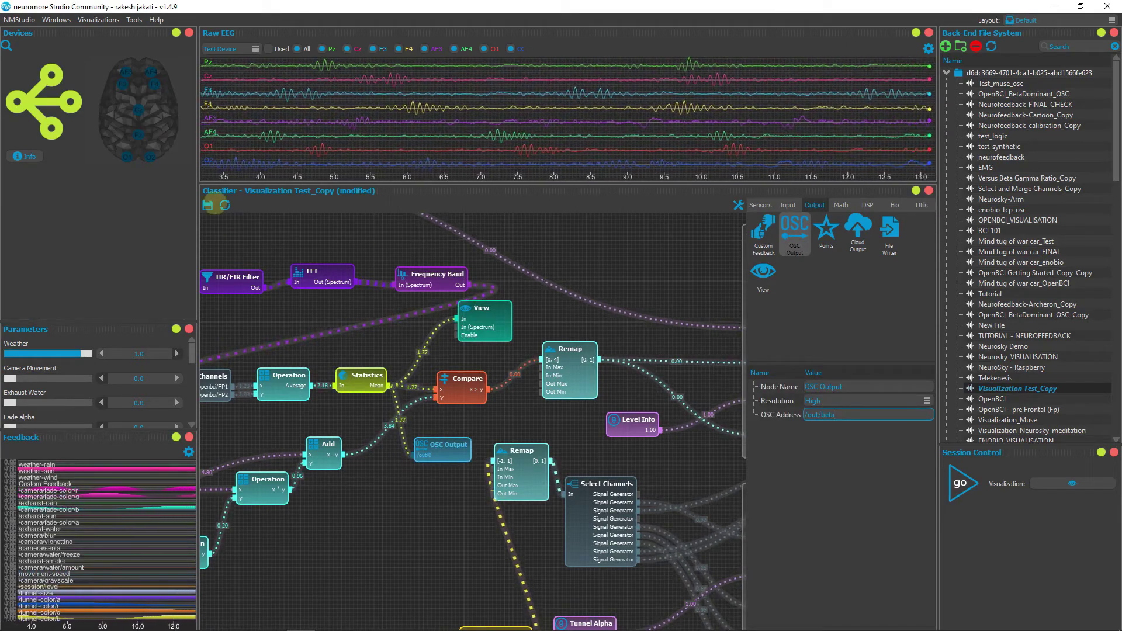
left_click(208, 205)
left_click(929, 33)
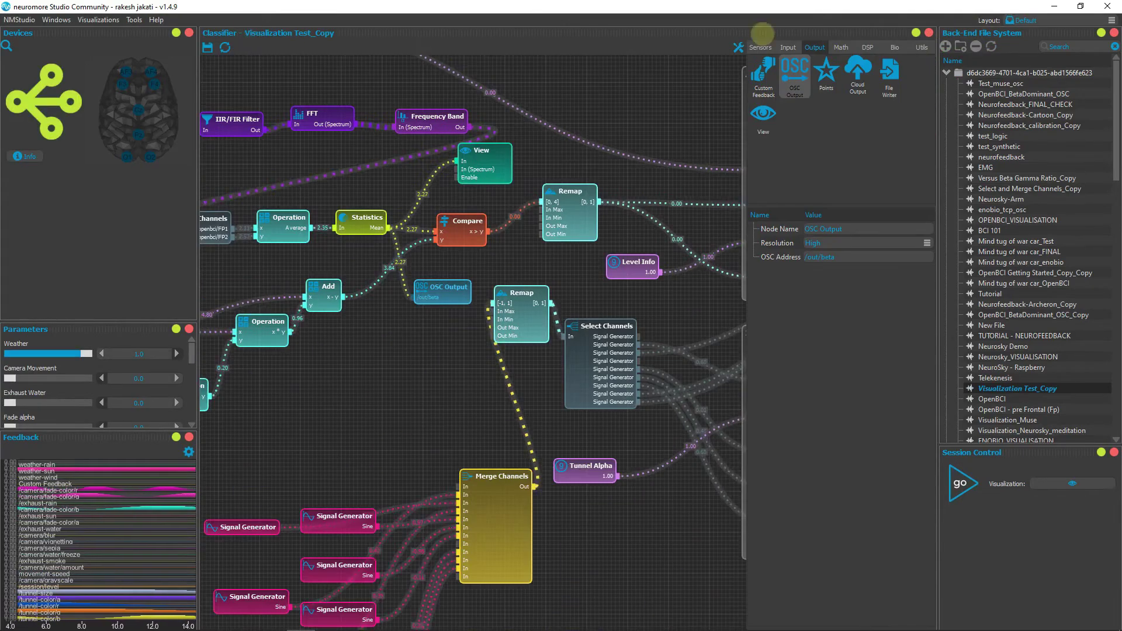
- Add a Signal View panel docked across the top of the window
left_click(56, 19)
mouse_move(63, 34)
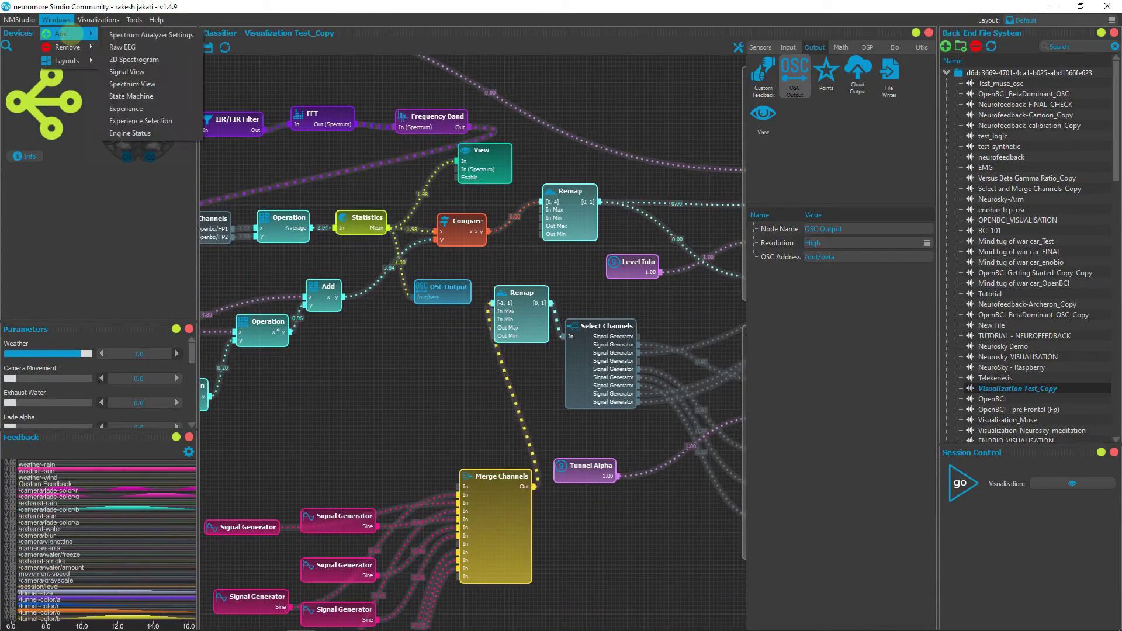
left_click(127, 71)
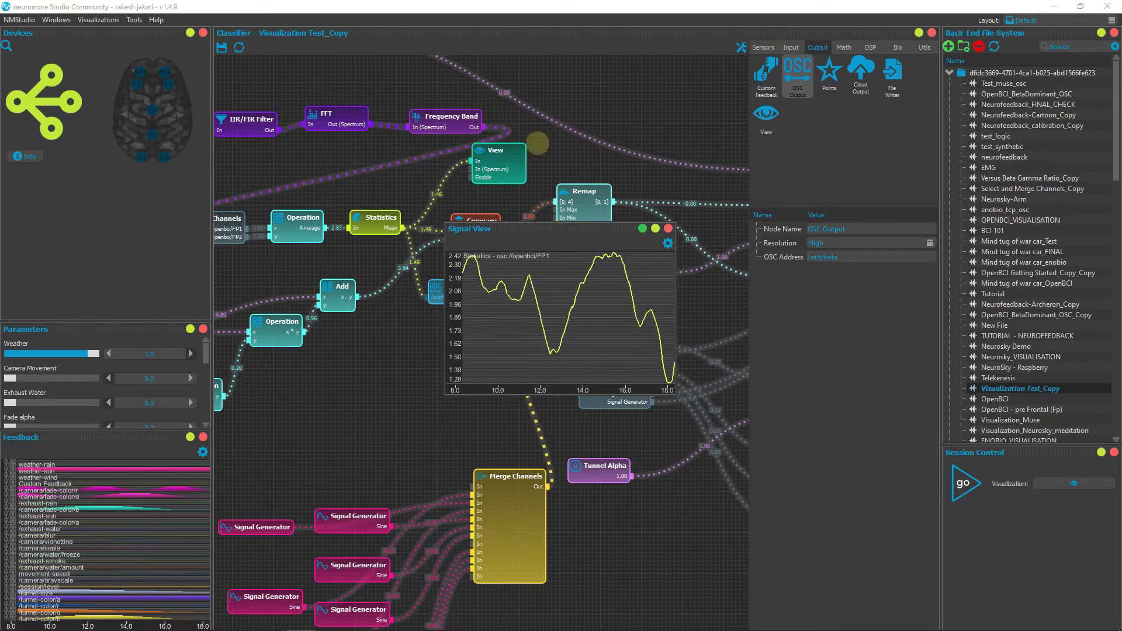
left_click_drag(547, 250, 541, 67)
- Check the calibration console's threshold of about 2.47, then return to neuromore Studio
key("alt+Tab")
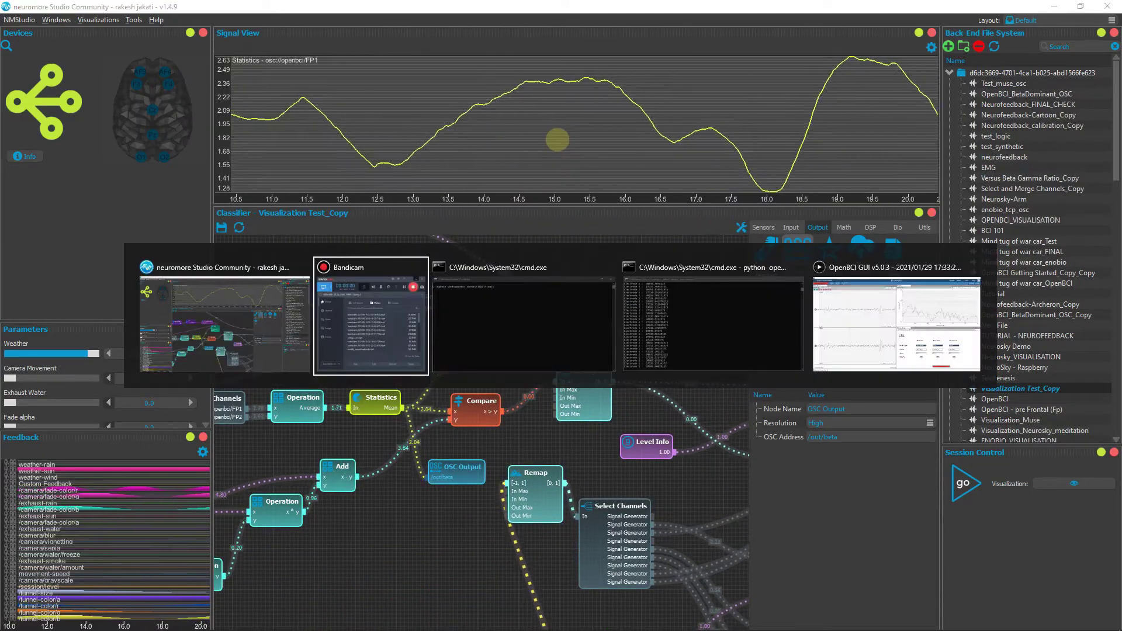
key("alt+Tab")
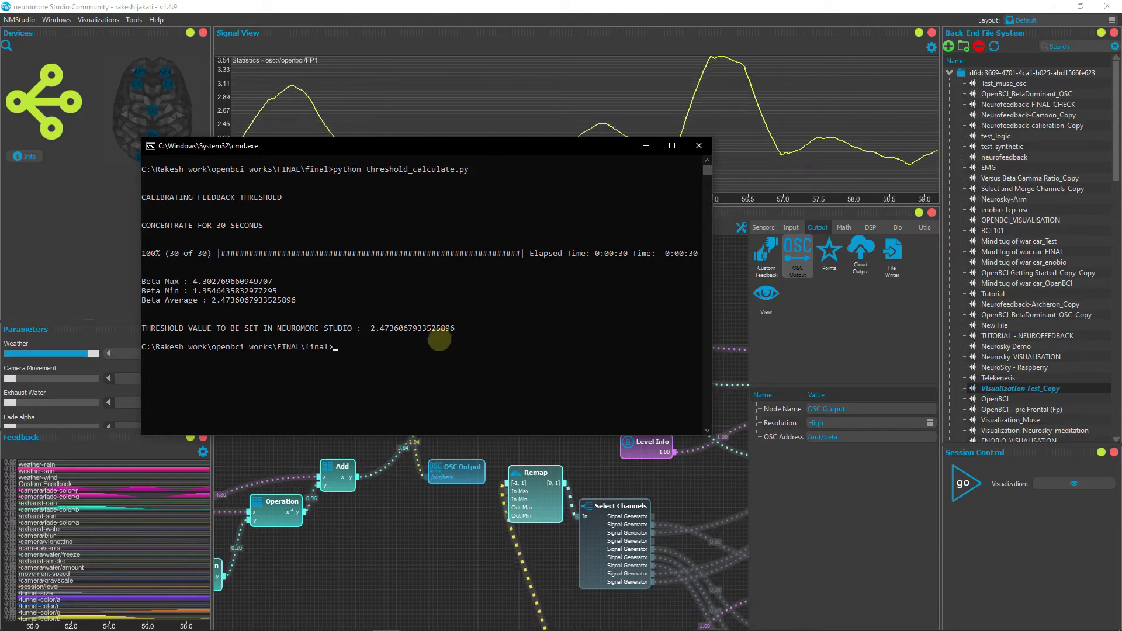
left_click(438, 450)
- Set the Beta value parameter to 2.40
left_click_drag(272, 491, 554, 410)
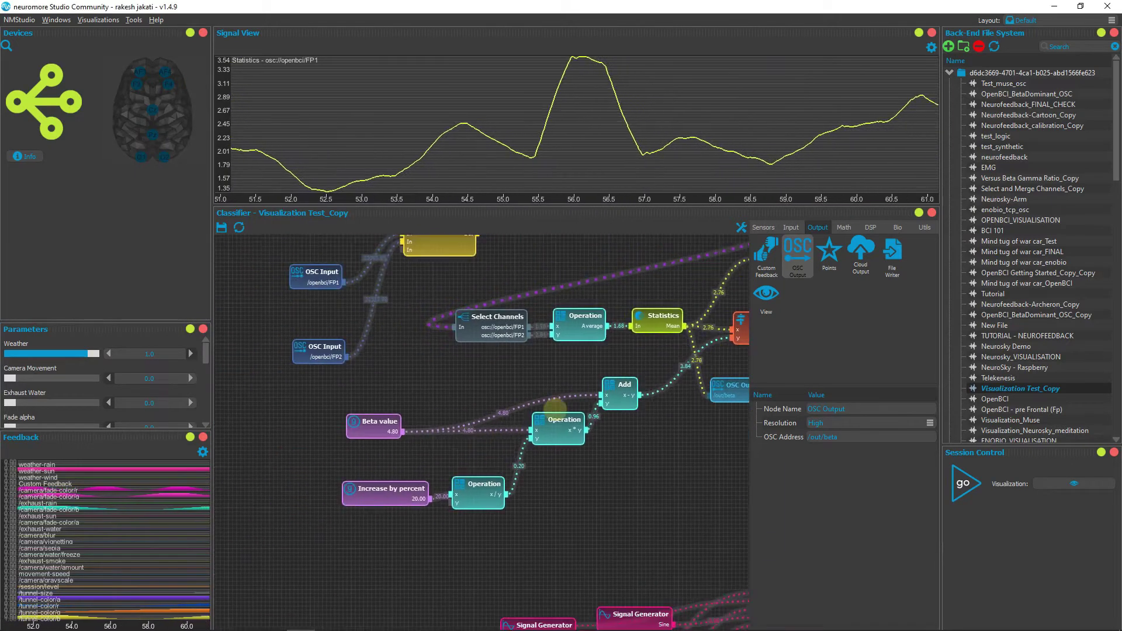
left_click(377, 423)
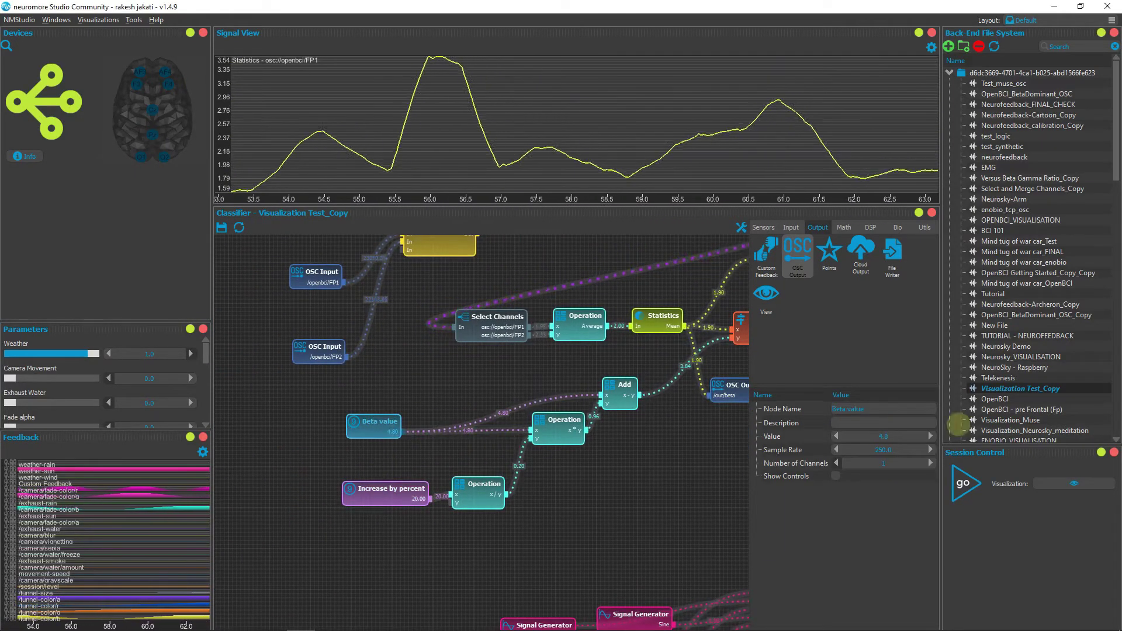
double_click(897, 437)
type("2")
key("Return")
- Rename Increase by percent to 'Decrease by percent' with value 1.0, and save the design
left_click(391, 491)
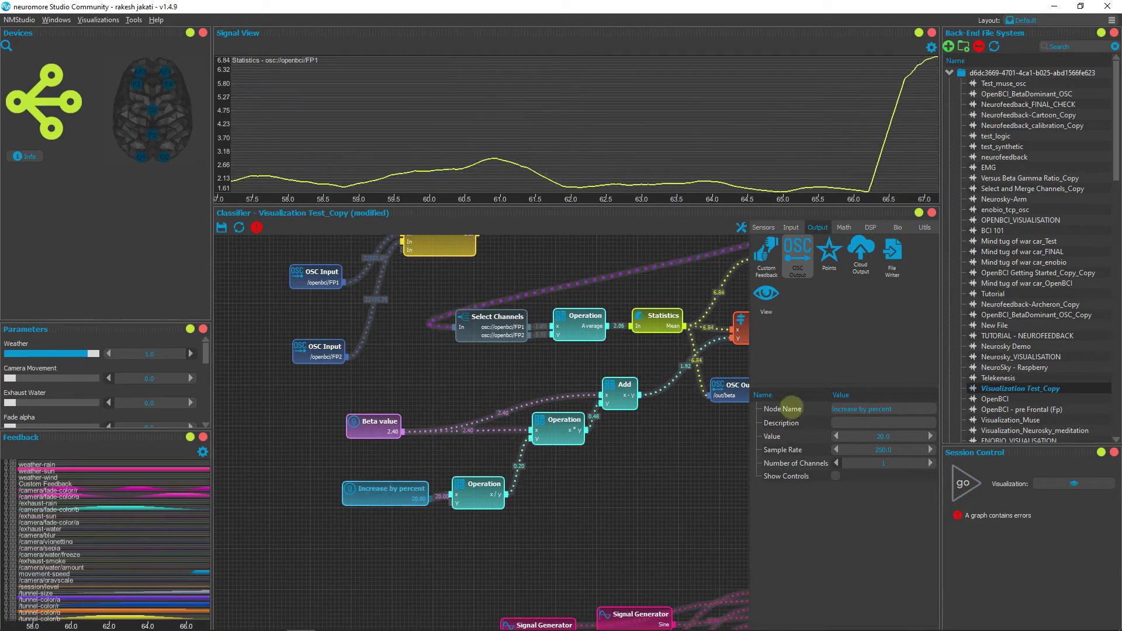
left_click_drag(859, 409, 794, 408)
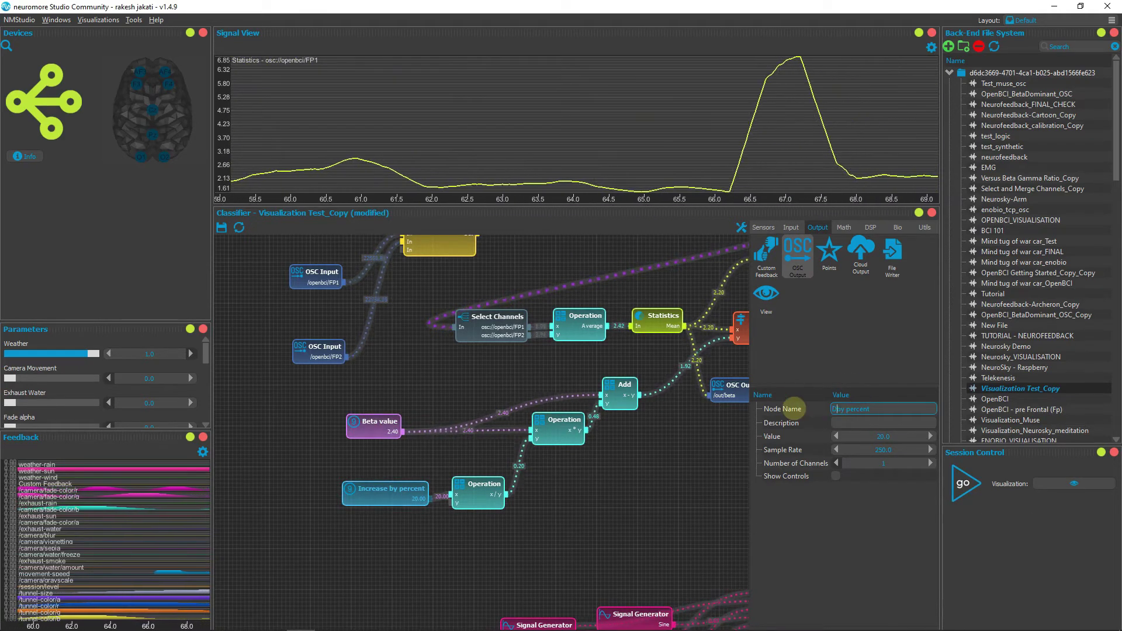
type("Decrease")
key("Return")
double_click(891, 437)
type("1")
key("Return")
left_click_drag(576, 468, 551, 473)
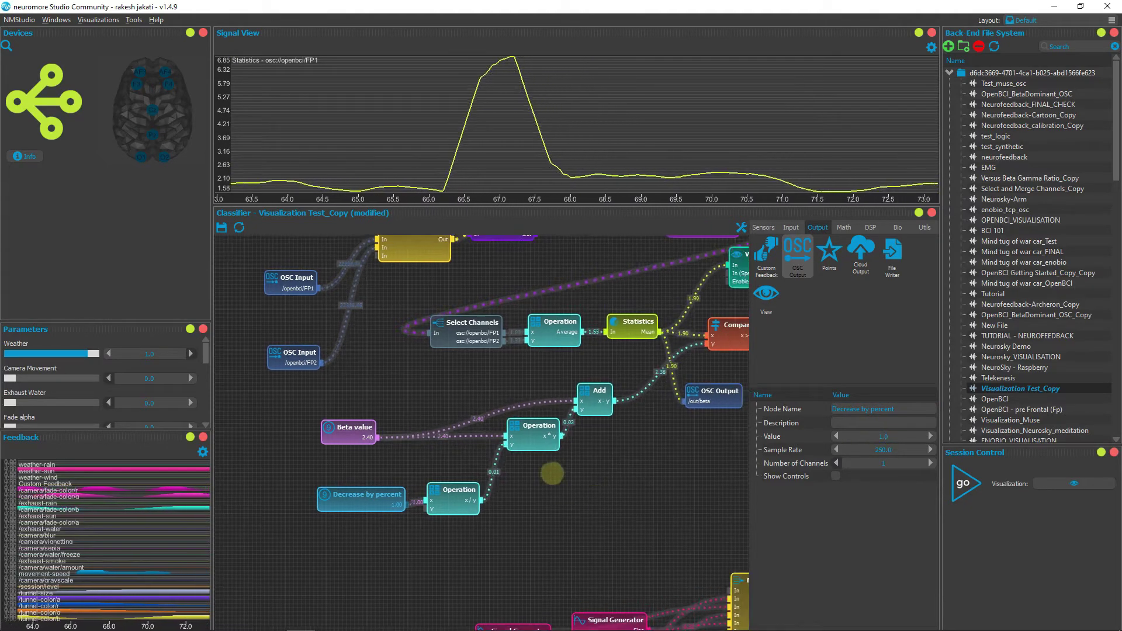
left_click(221, 228)
left_click_drag(745, 359, 521, 354)
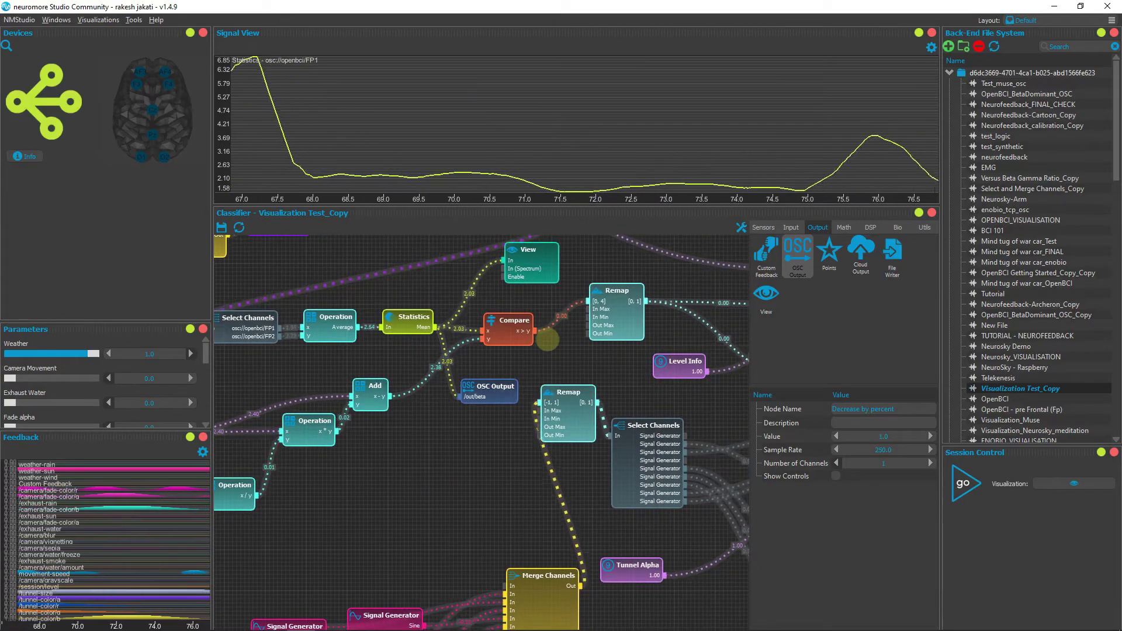
- Reposition the OSC Output node and review the console's Beta Max 4.30, Beta Min 1.35, threshold 2.47
left_click_drag(553, 340, 545, 349)
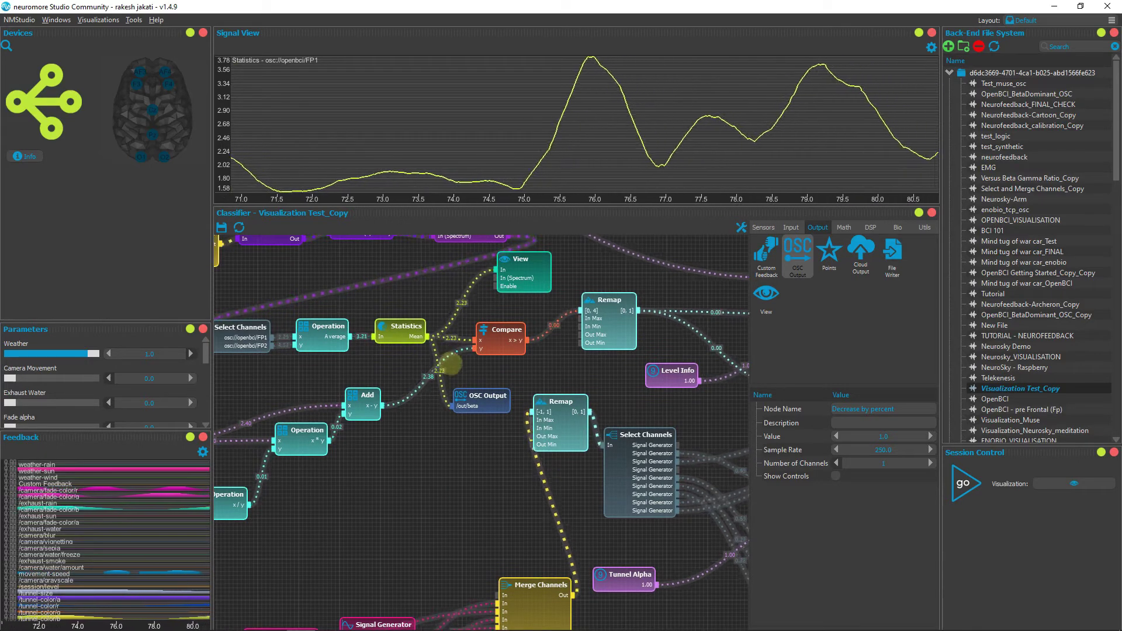
left_click_drag(476, 402, 498, 391)
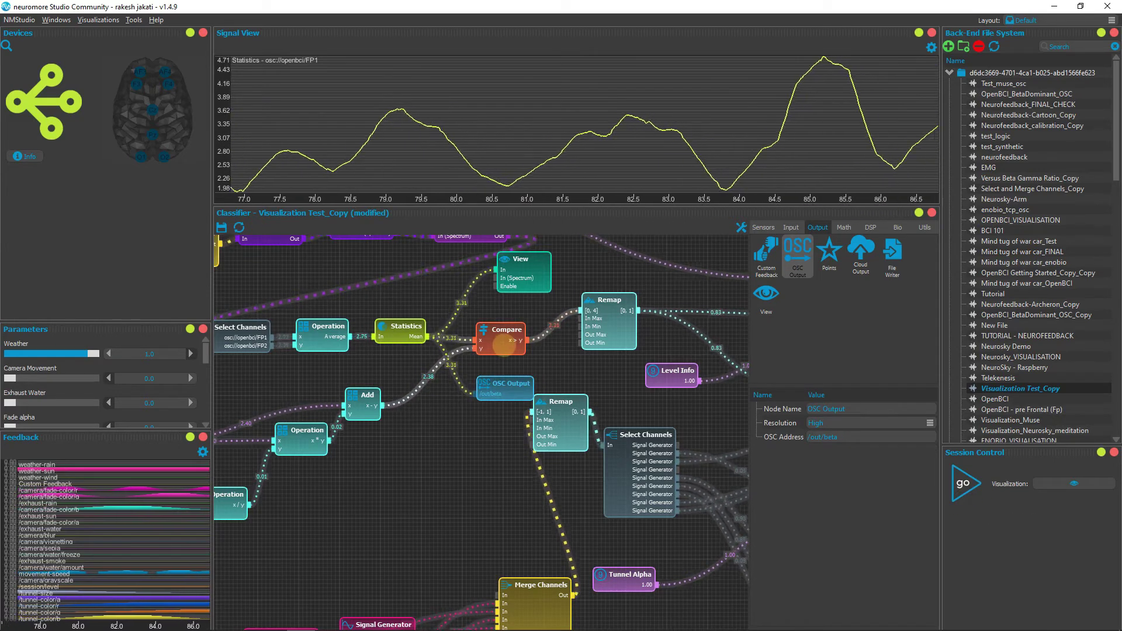
left_click_drag(550, 347, 494, 356)
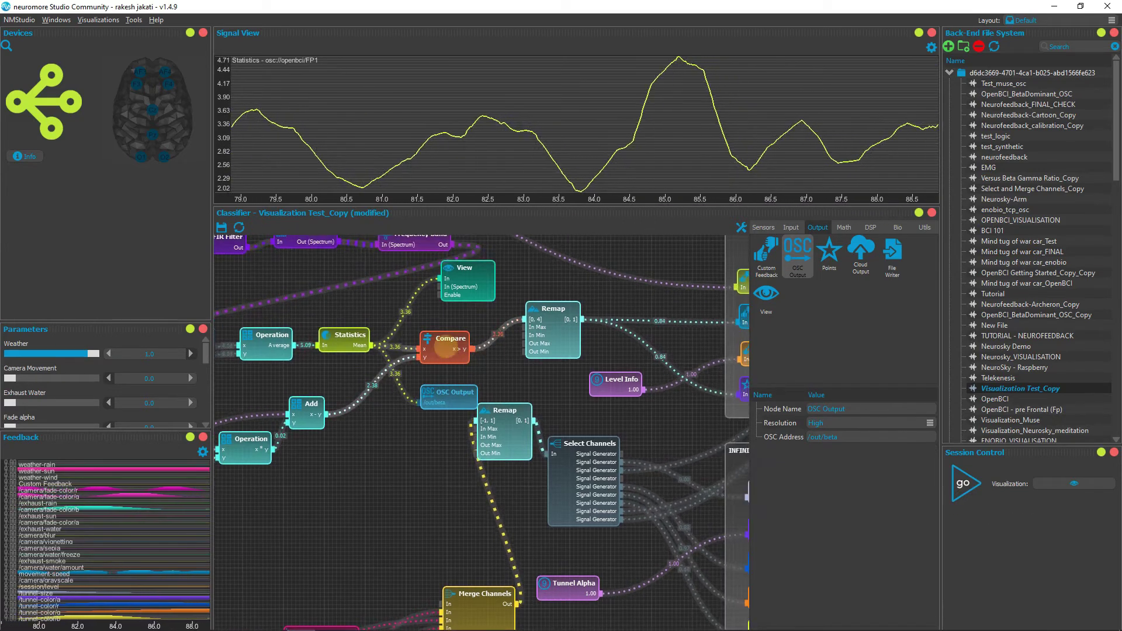
key("alt+Tab")
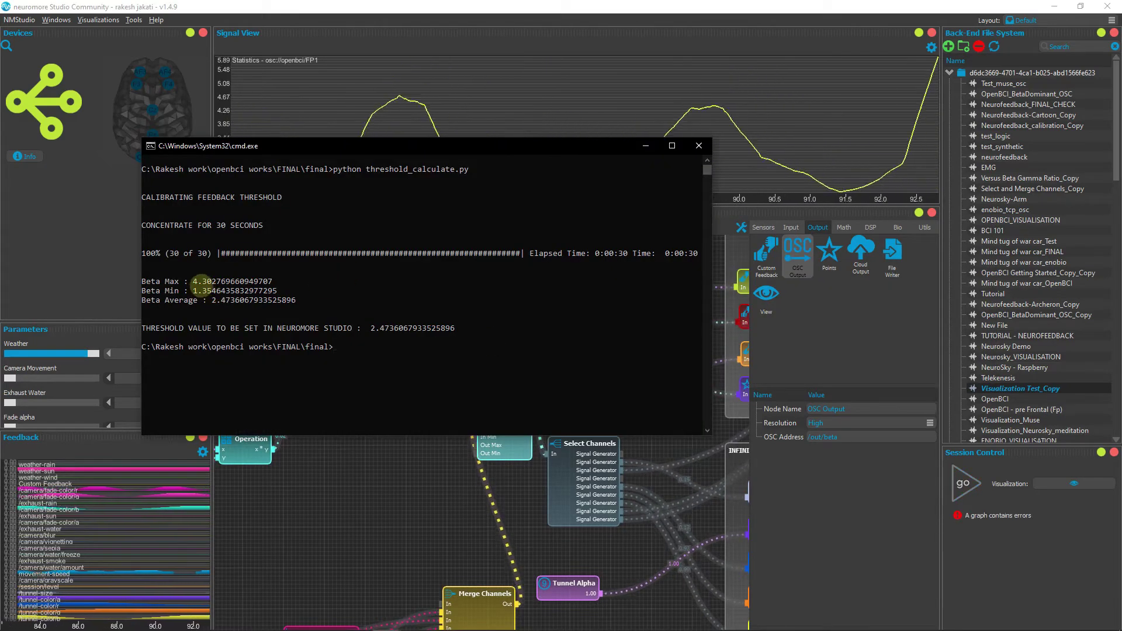
key("alt+Tab")
- Set the Remap node's input maximum to 4.3 and enable Clamp Output
left_click(555, 333)
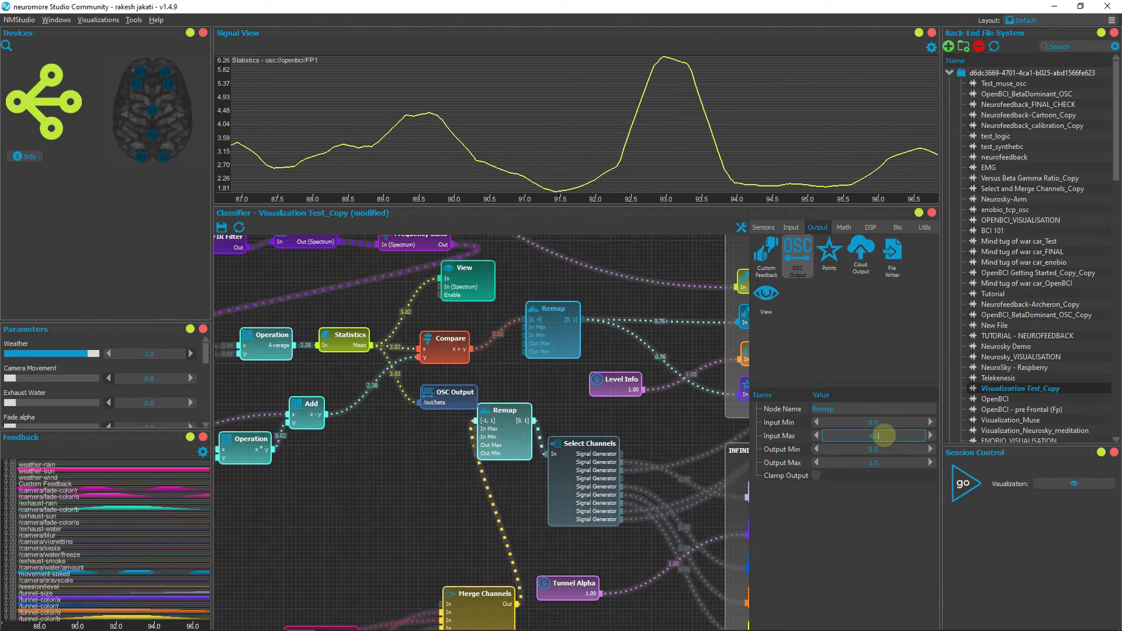
type("3")
key("Return")
left_click(816, 476)
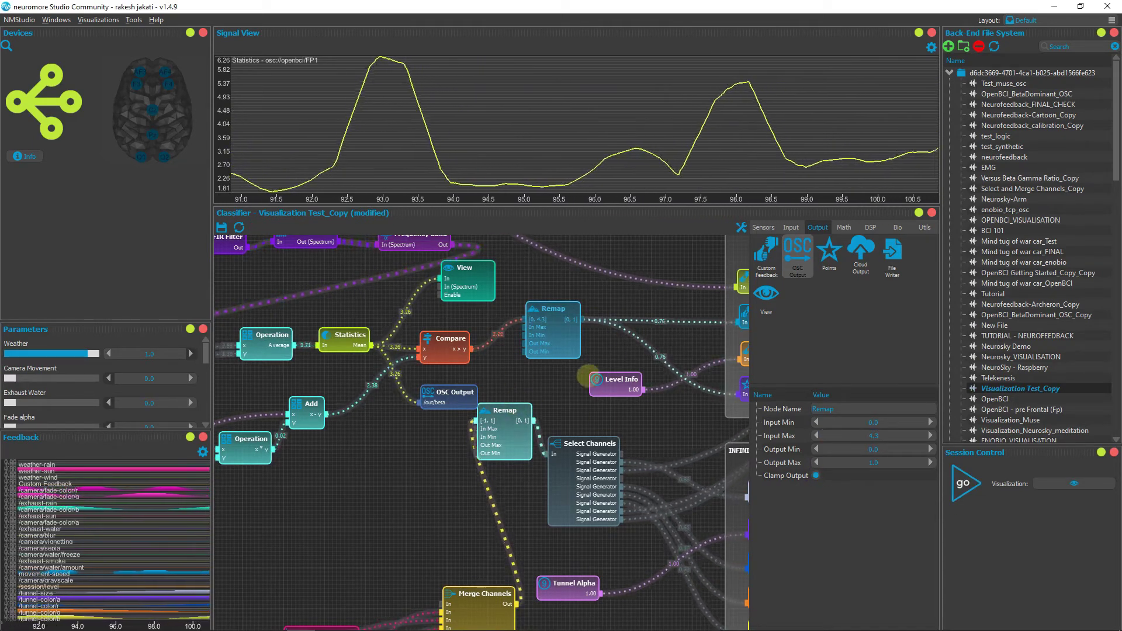
- Save the Visualization Test_Copy graph and switch to the visualization selection window
left_click_drag(522, 366, 465, 375)
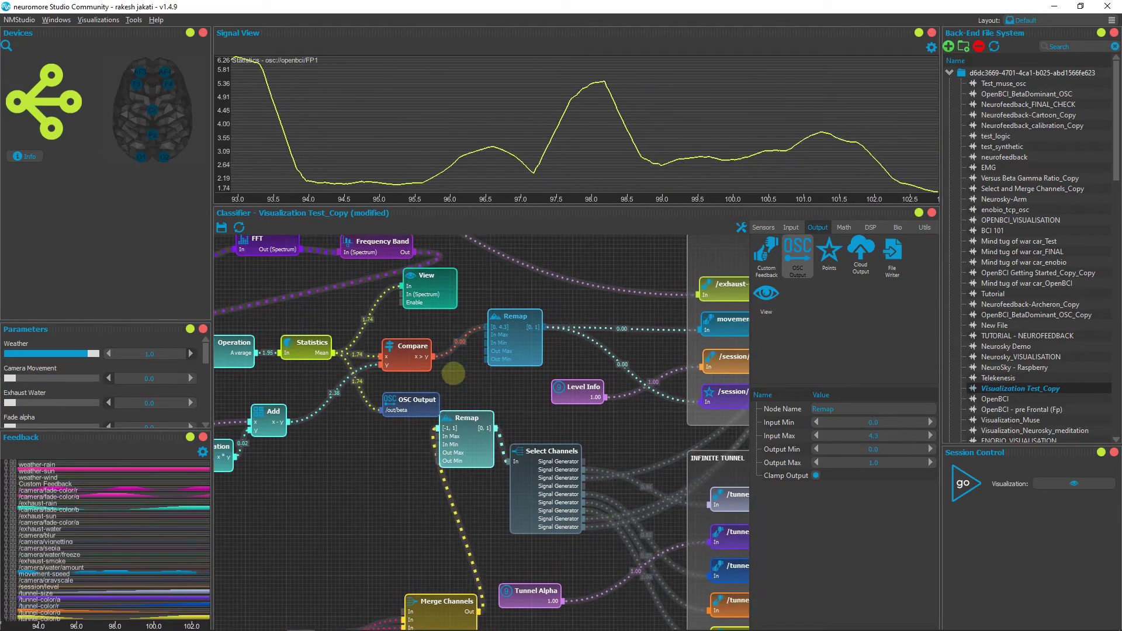
left_click_drag(407, 407, 398, 403)
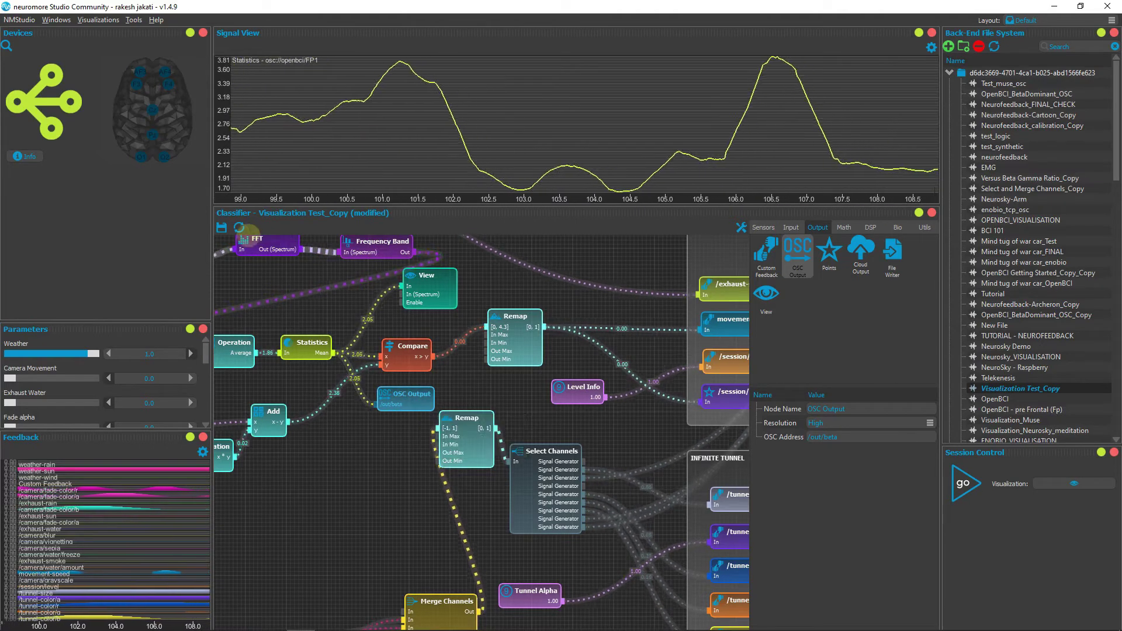
key("ctrl+s")
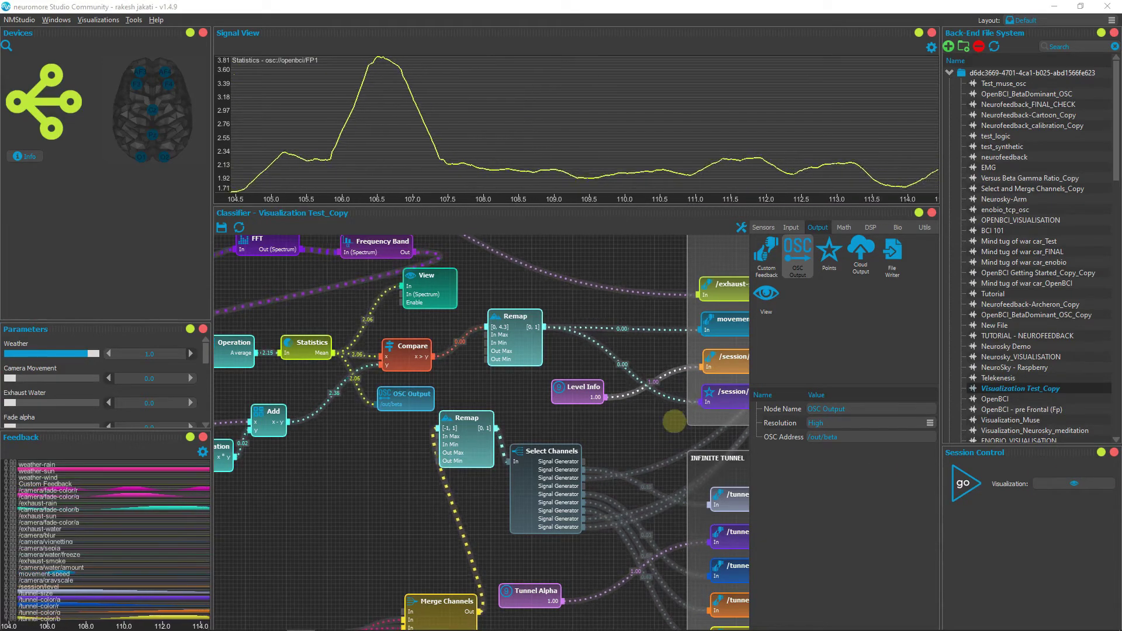
key("alt+Tab")
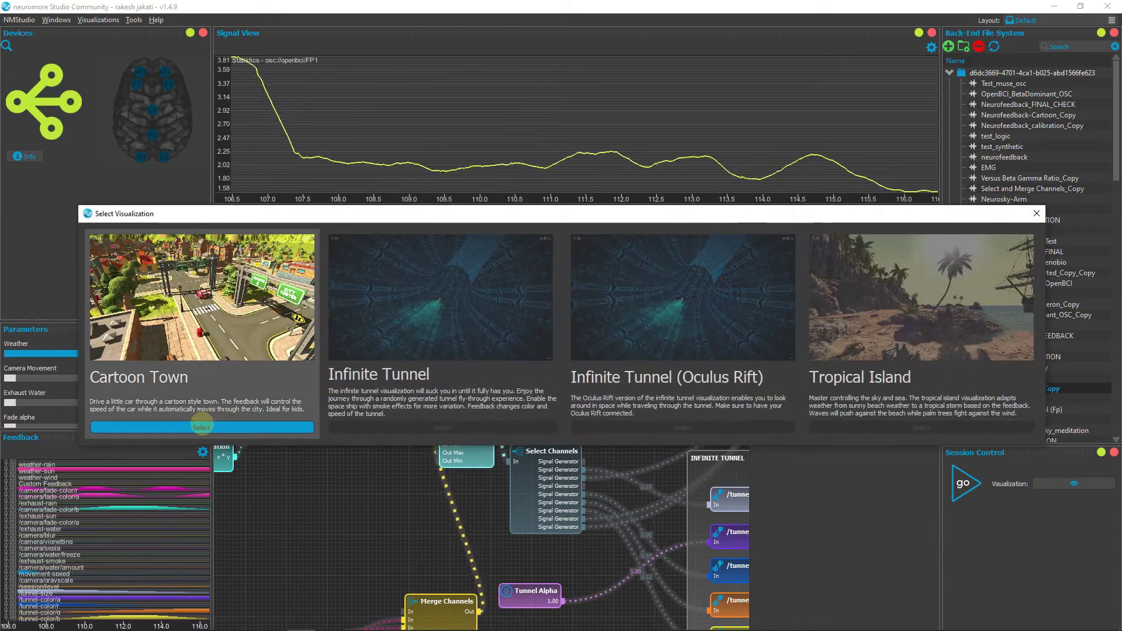
- Pick Cartoon Town as the visualization and launch the car game
left_click(201, 427)
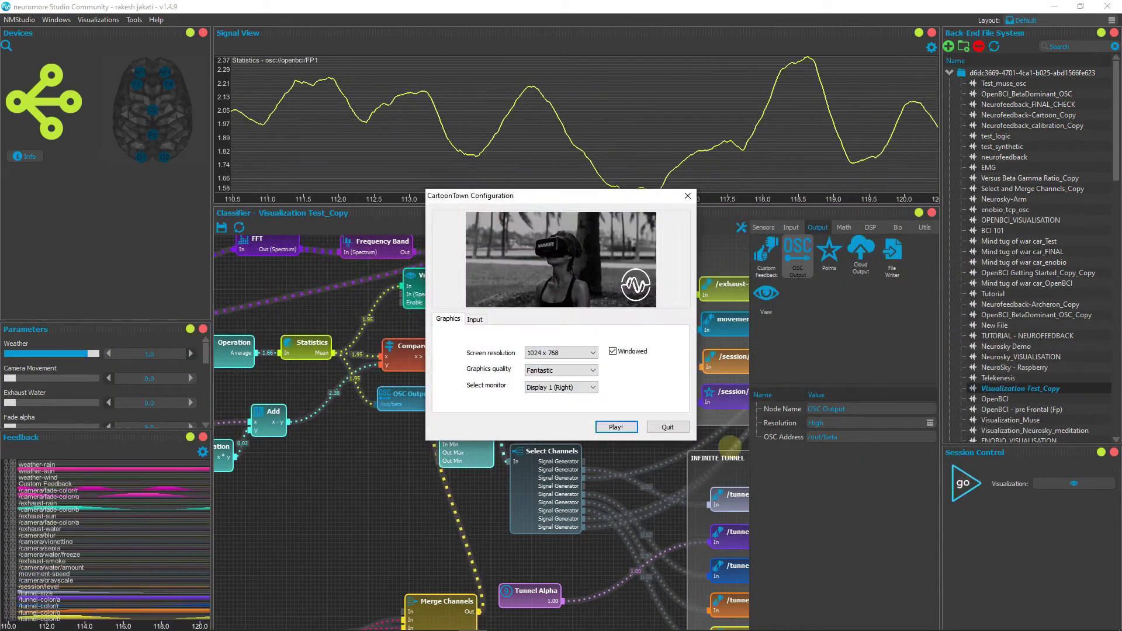
left_click(616, 427)
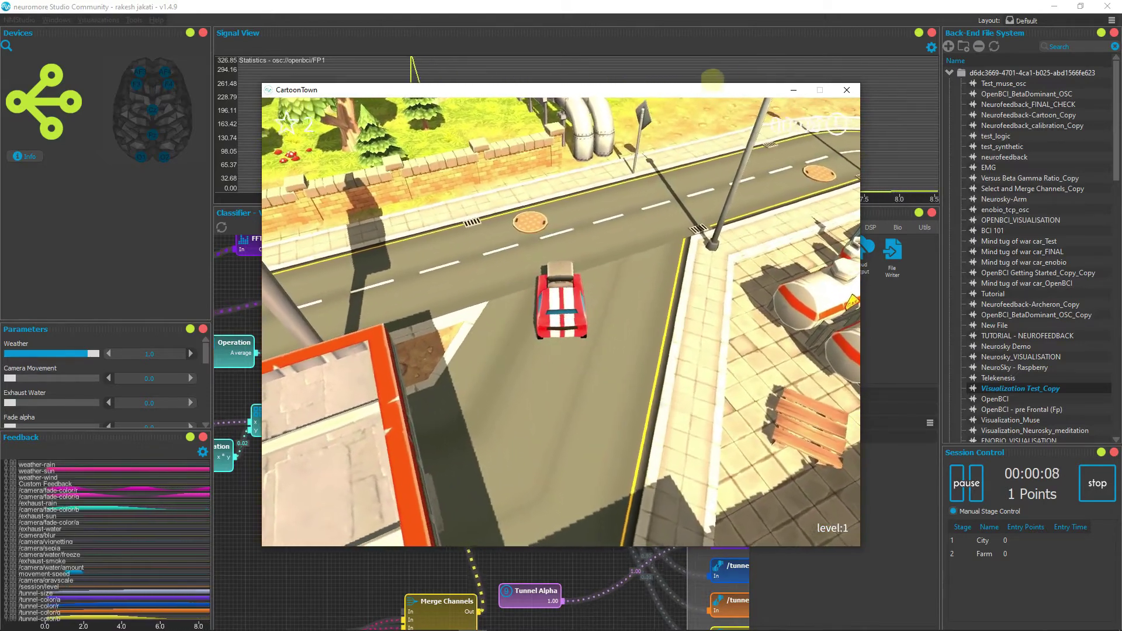
- Close the Cartoon Town game window and pan the node graph to show the left-hand nodes
left_click_drag(718, 88, 894, 60)
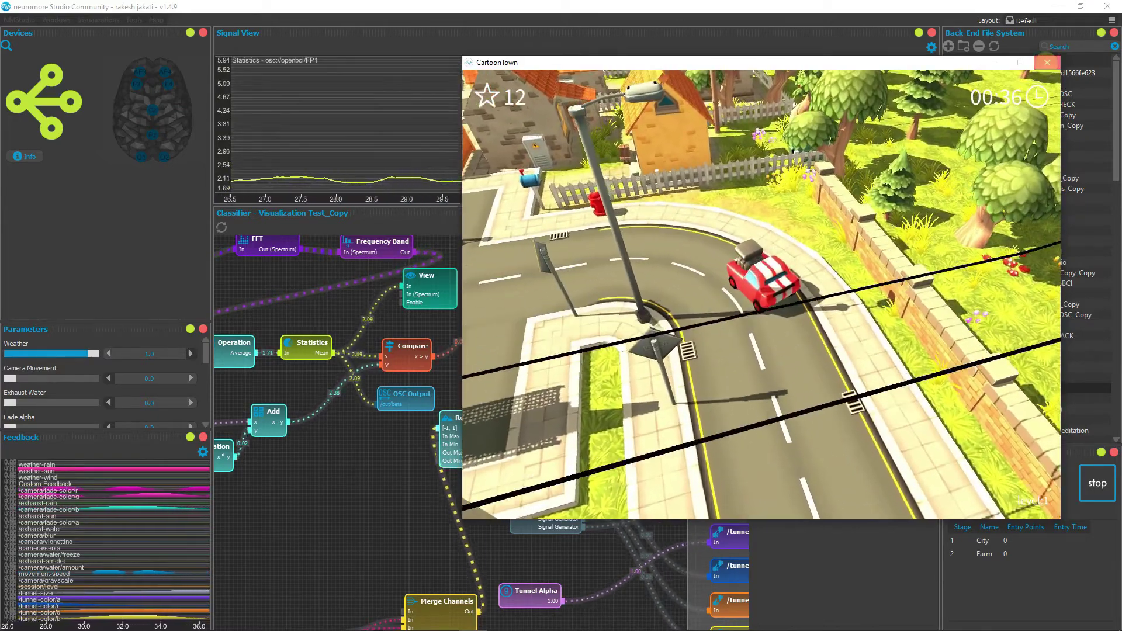
left_click(1046, 62)
left_click_drag(404, 425, 623, 405)
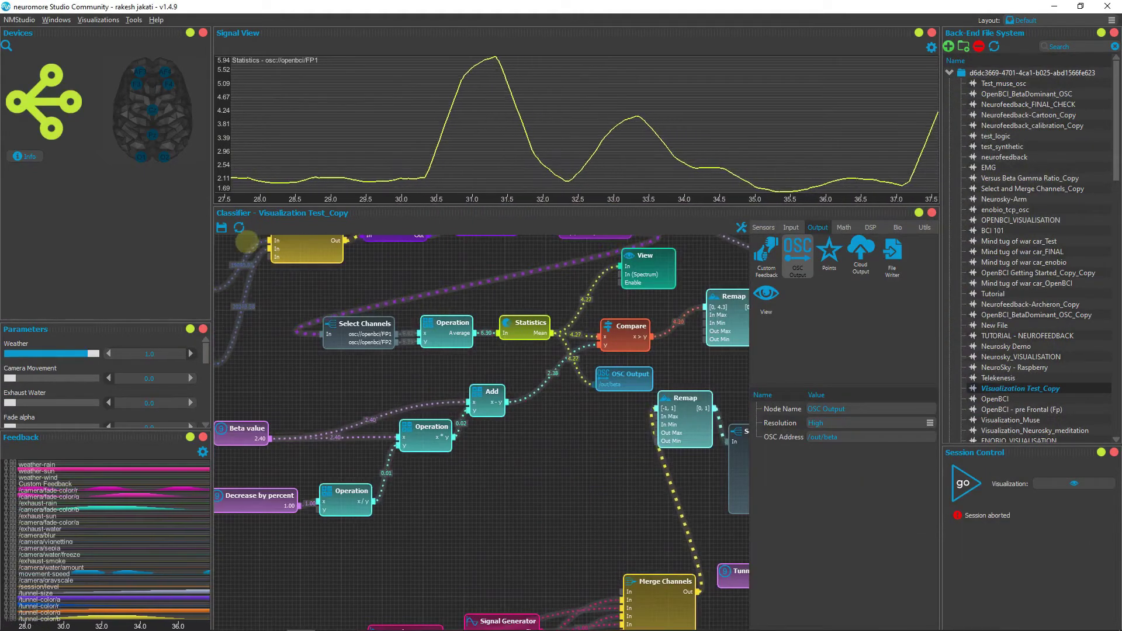
- Set the Decrease by percent node's Value to 10 and save the graph
left_click(221, 227)
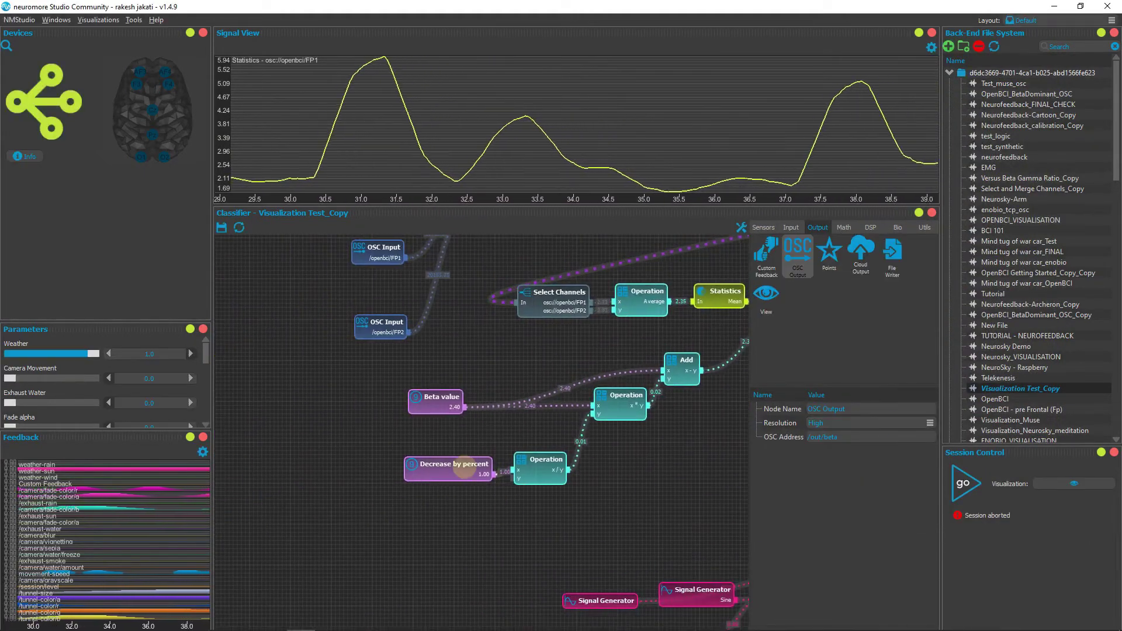
left_click(465, 467)
left_click(898, 437)
type("0")
left_click(221, 228)
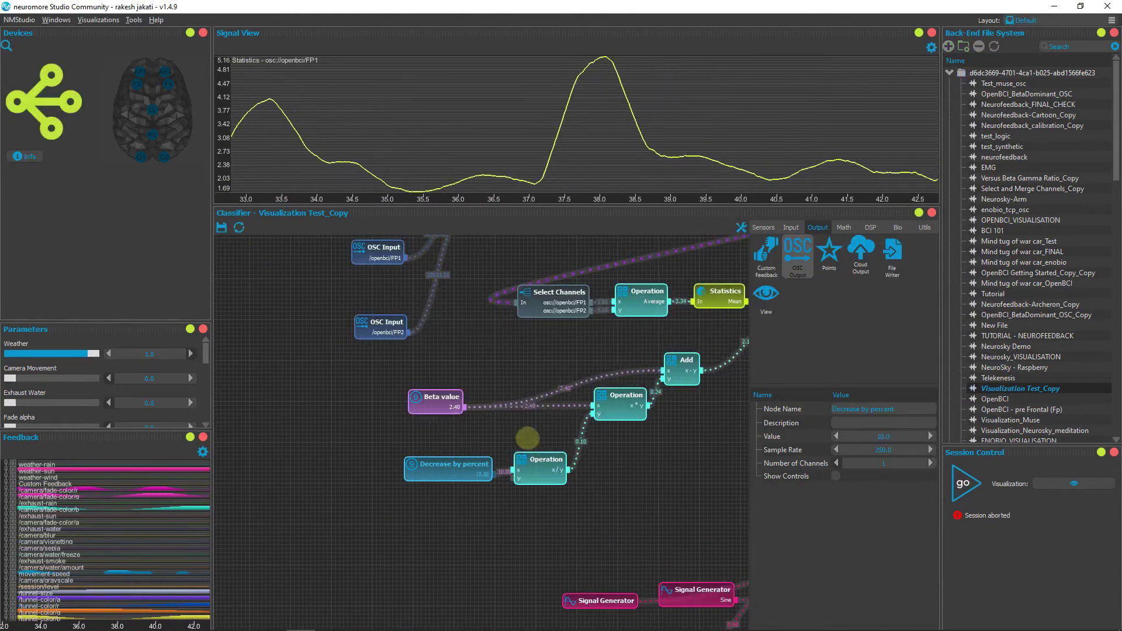
- Choose Cartoon Town as the visualization and start the session
left_click(1071, 494)
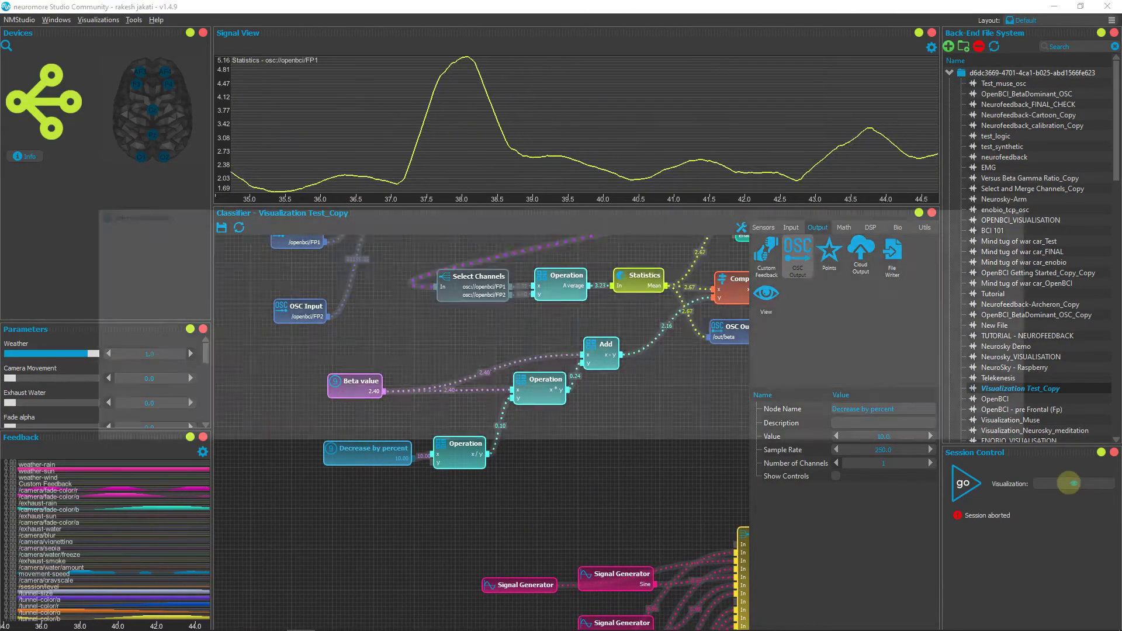
left_click(273, 425)
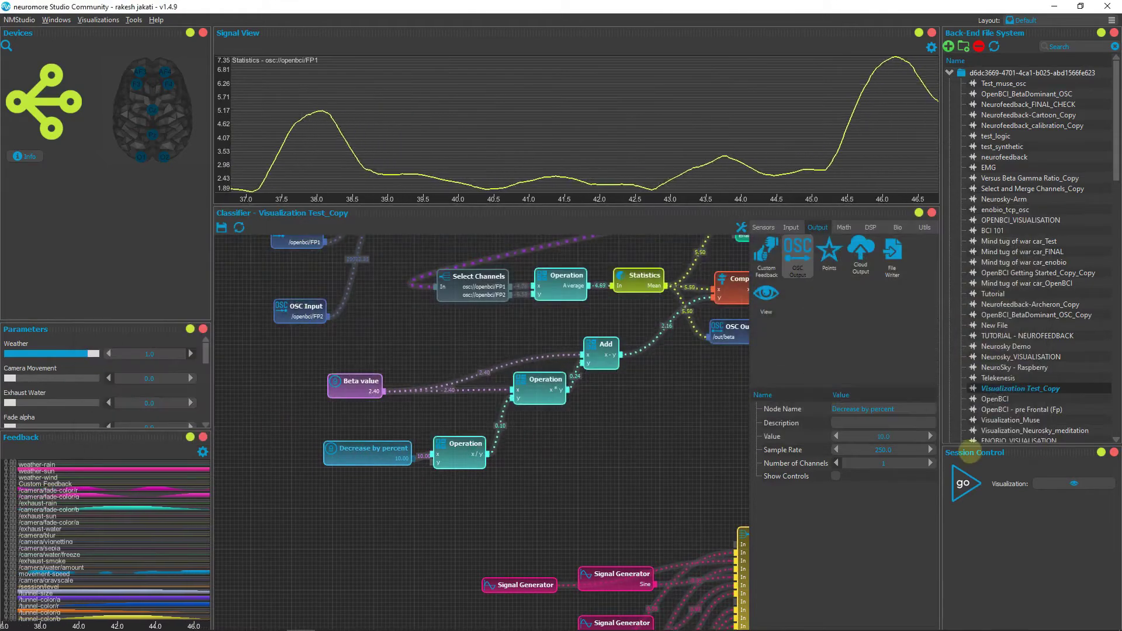
left_click(965, 484)
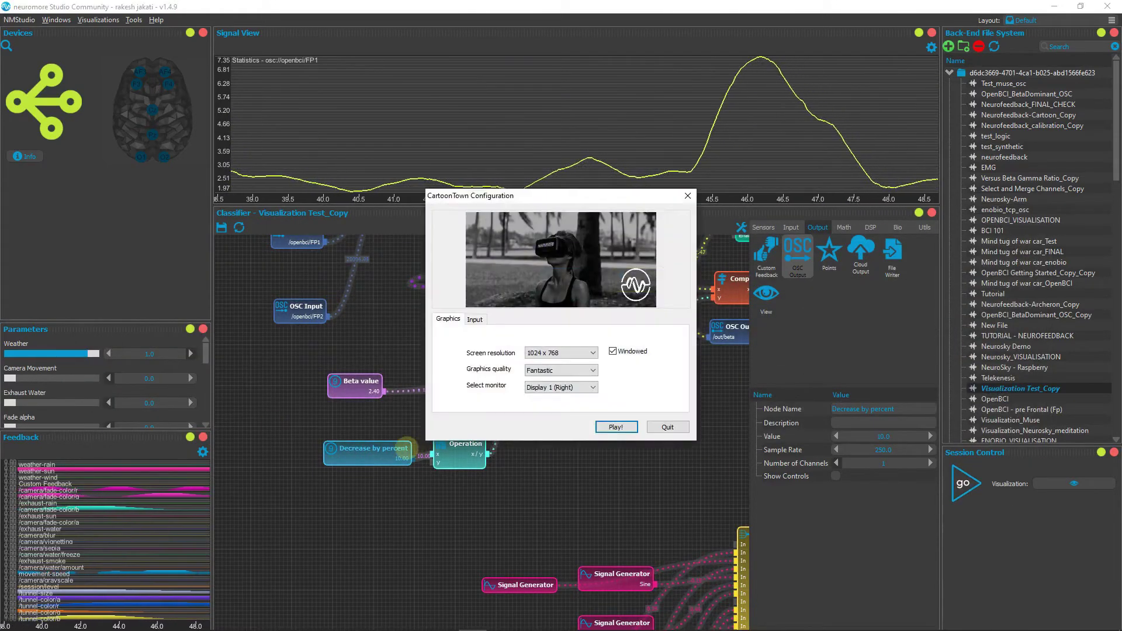
- Play Cartoon Town windowed at 1024 x 768 with Fantastic graphics quality
left_click_drag(503, 196, 322, 210)
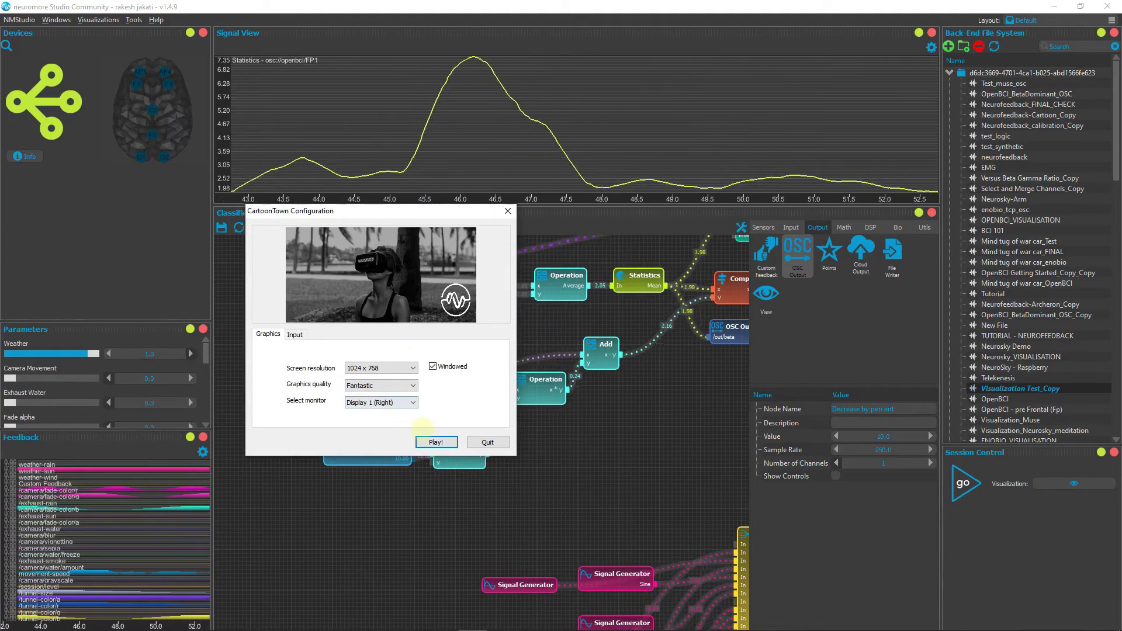
left_click(435, 442)
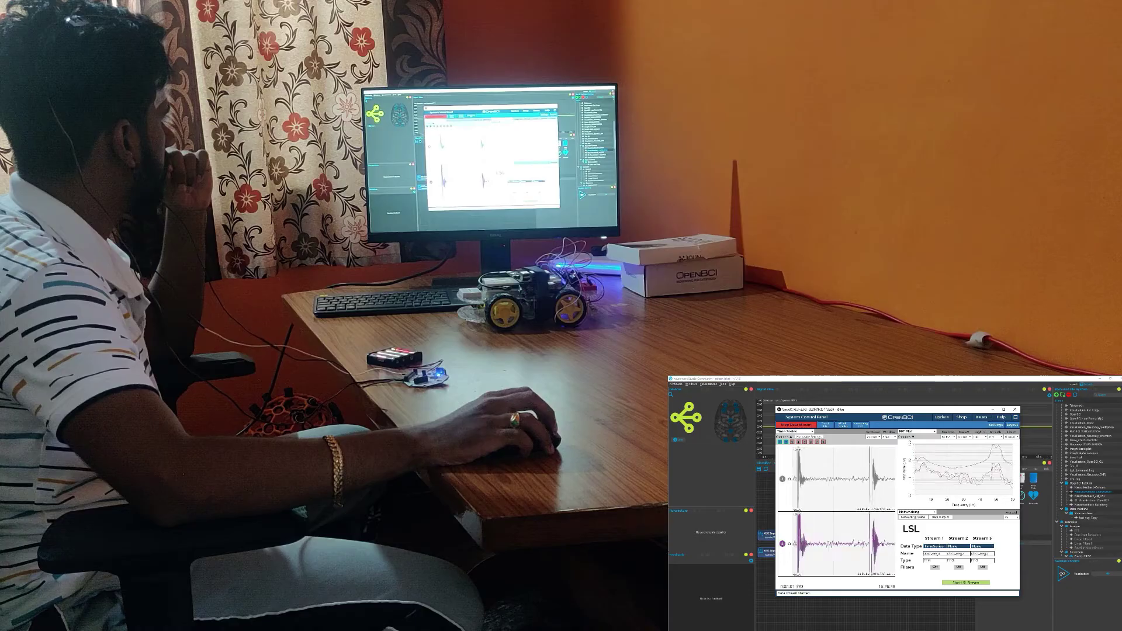
- Start the OpenBCI LSL stream and set neuromore's network Target Host to 192.168.1.4
left_click(965, 583)
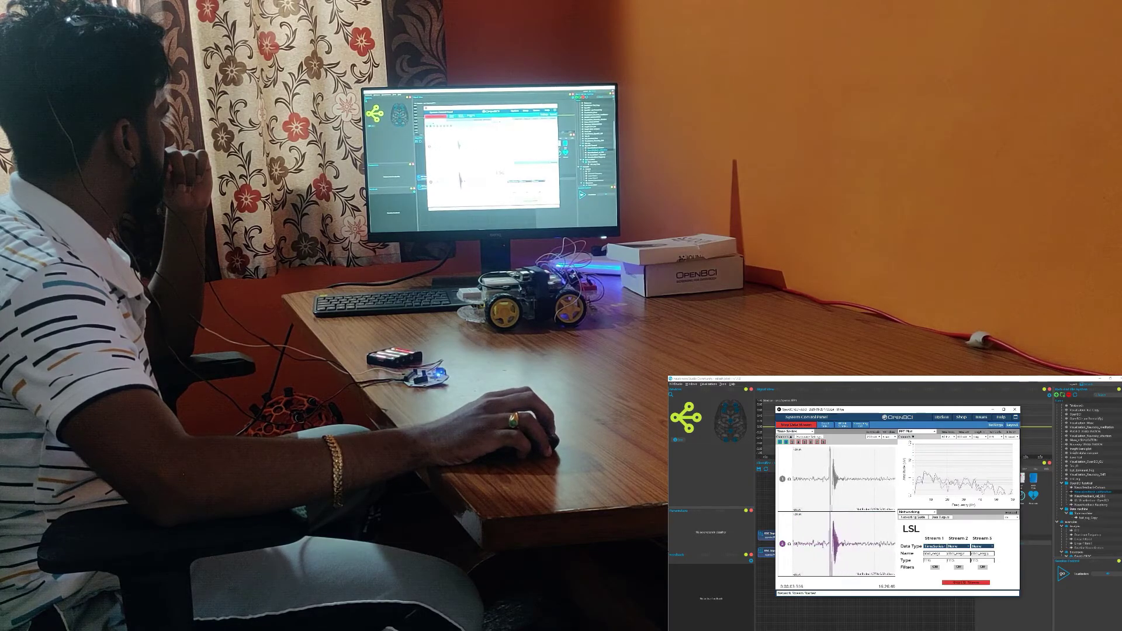
left_click(993, 409)
scroll(871, 514, "down", 1)
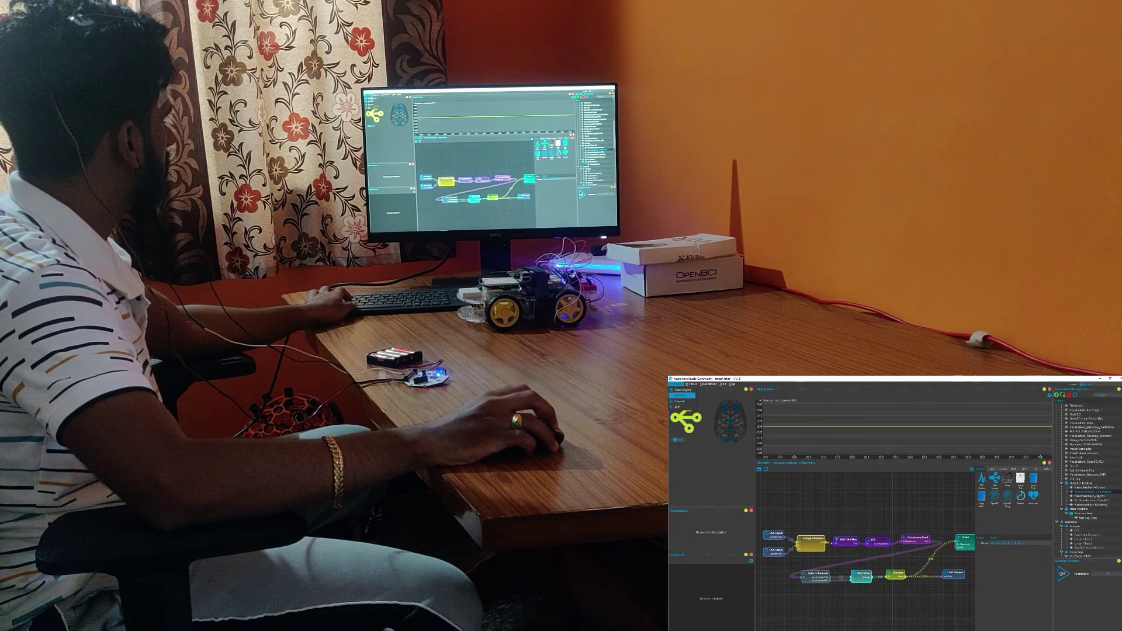
left_click(681, 396)
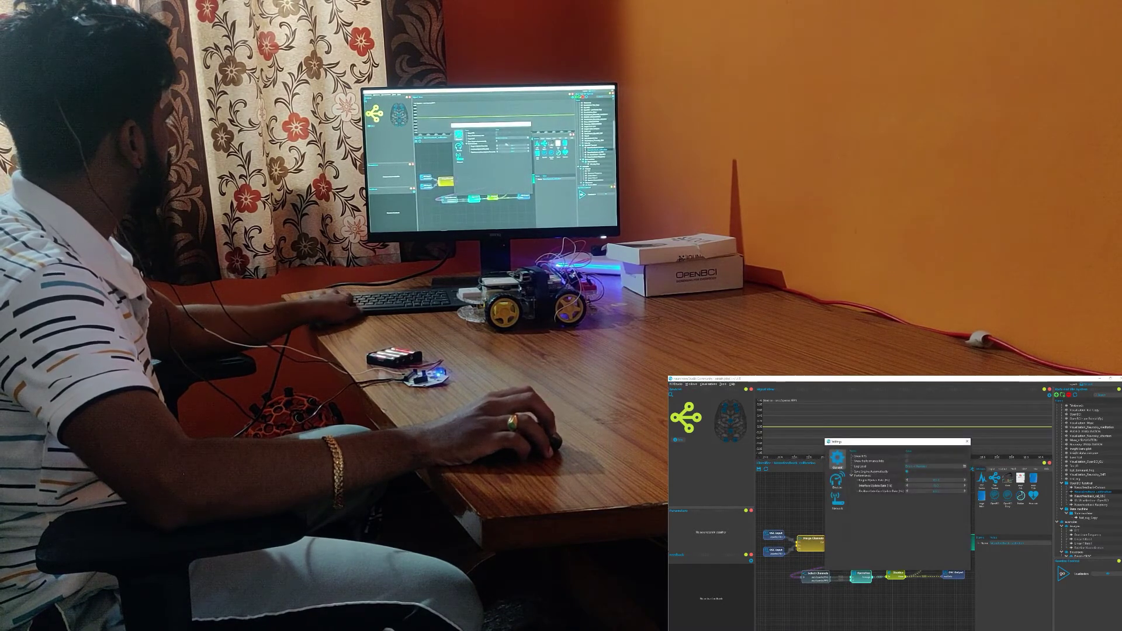
left_click(838, 500)
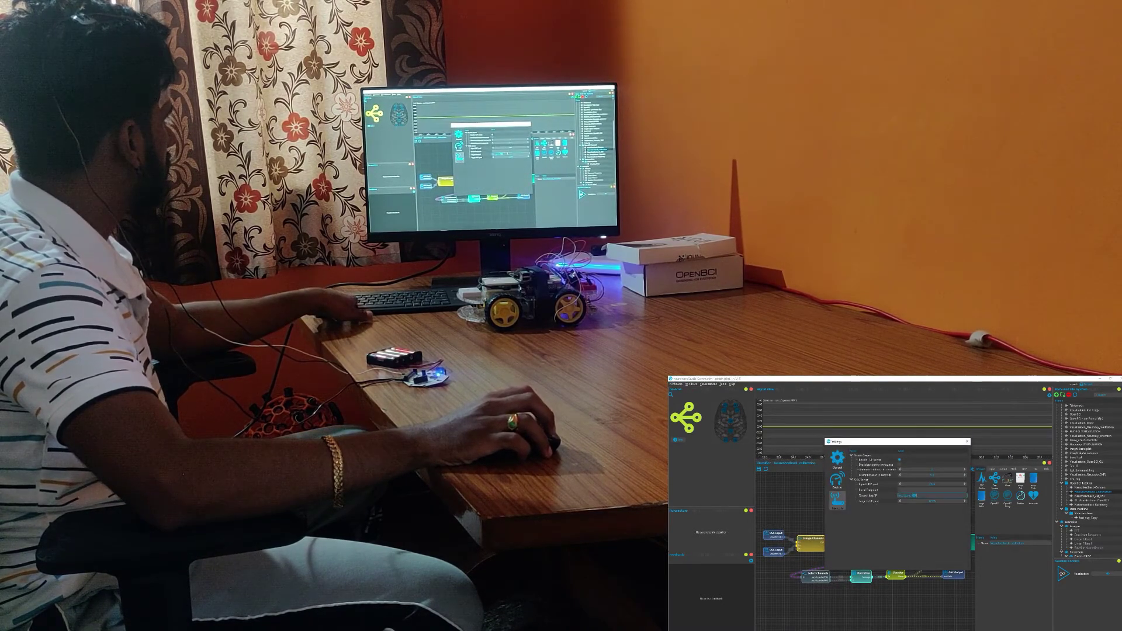
type("192")
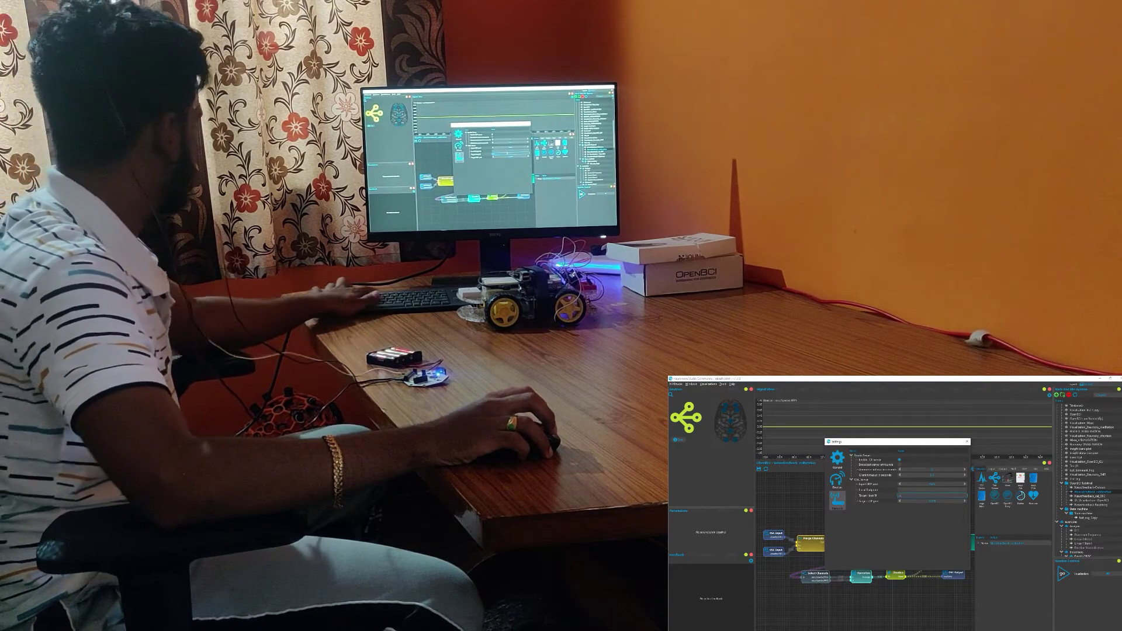
type(".168")
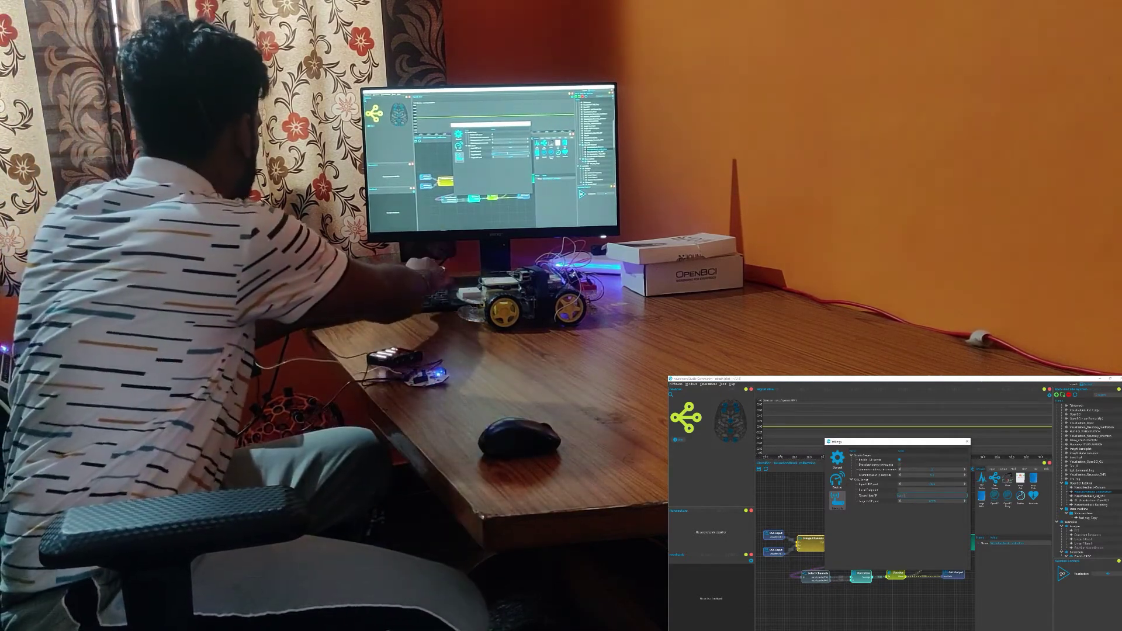
type(".1.4")
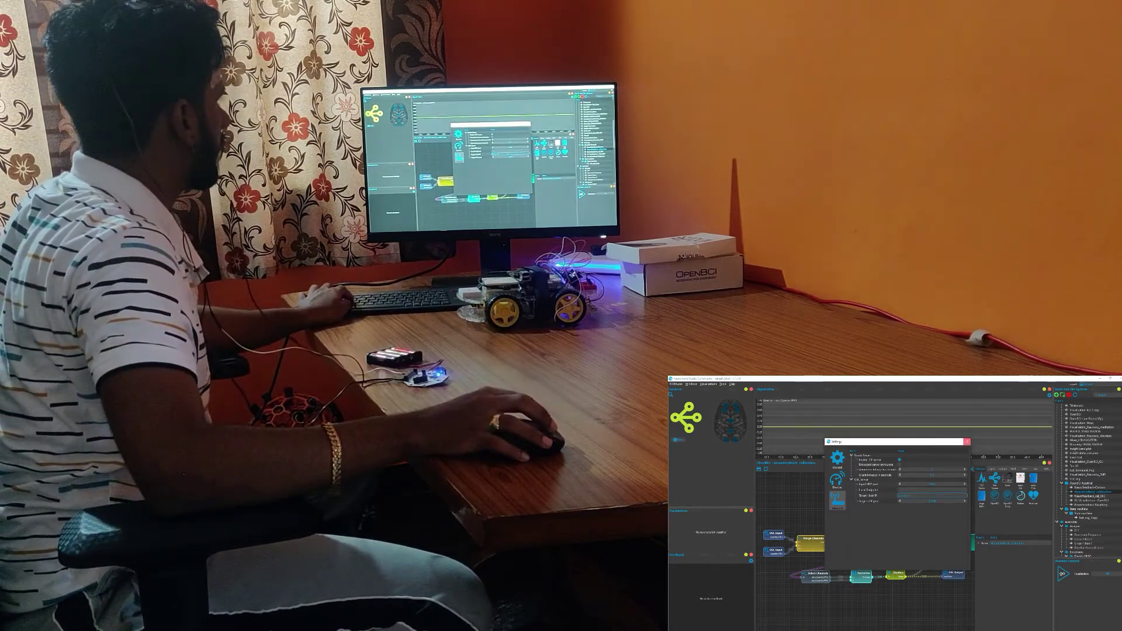
left_click(967, 442)
- Bring the feedback script's command window forward, minimizing the openbci_neuromore console
key("alt+Tab")
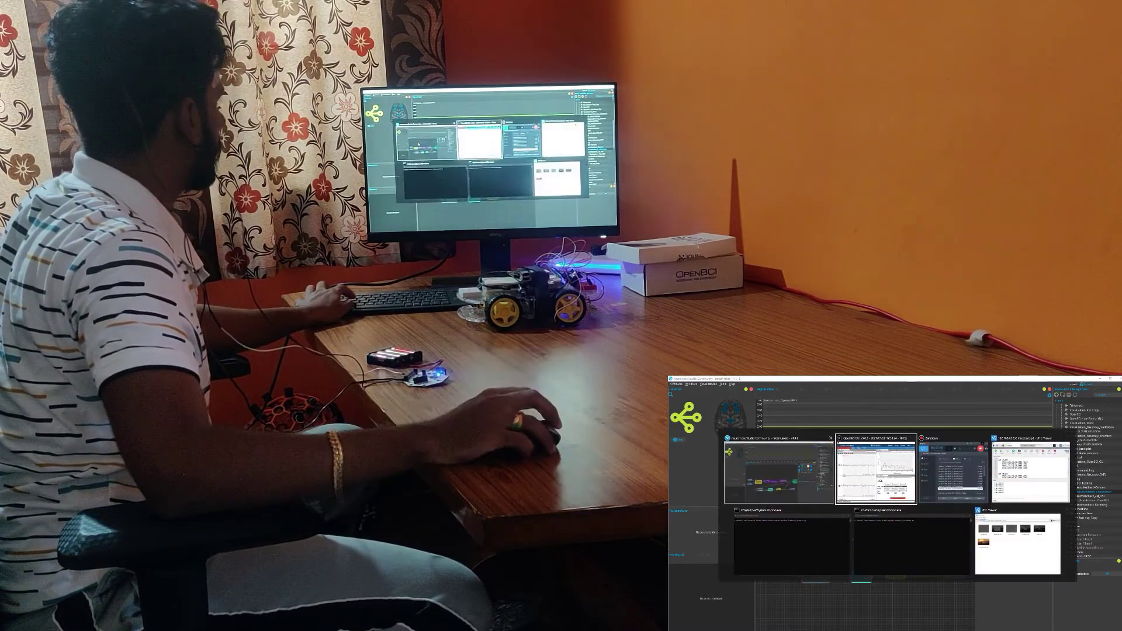
left_click(804, 526)
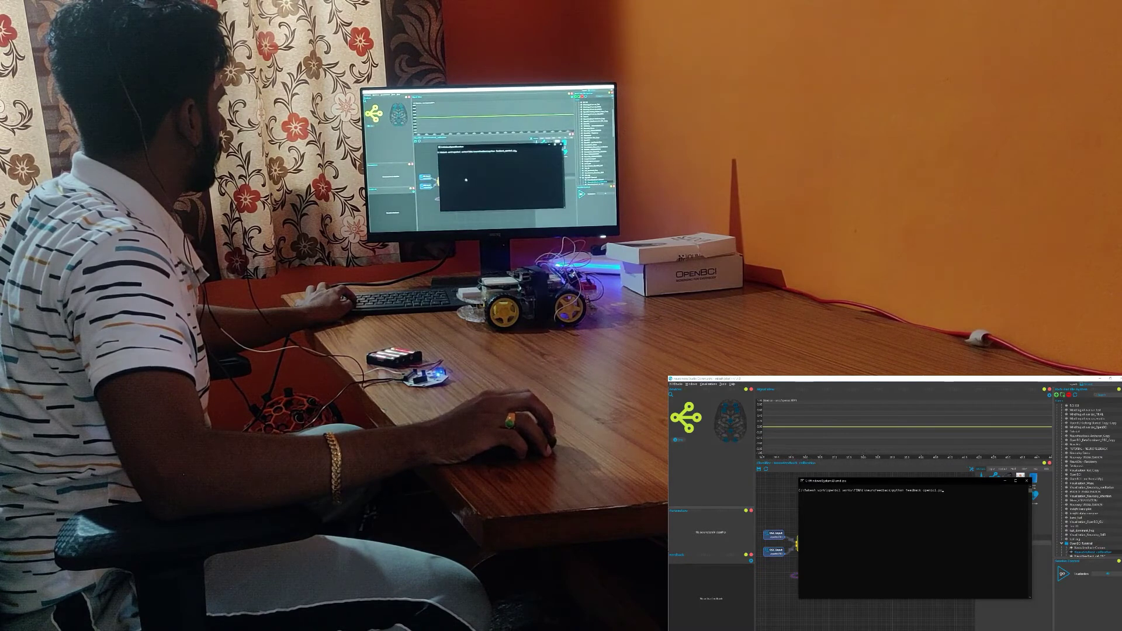
key("alt+Tab")
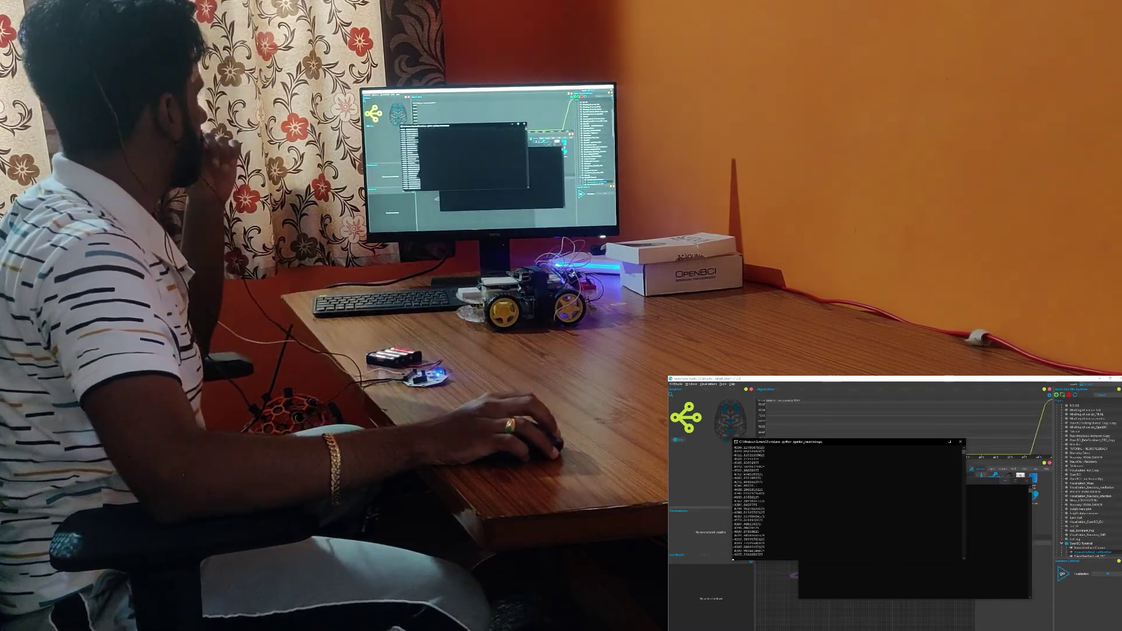
left_click(938, 442)
left_click(982, 539)
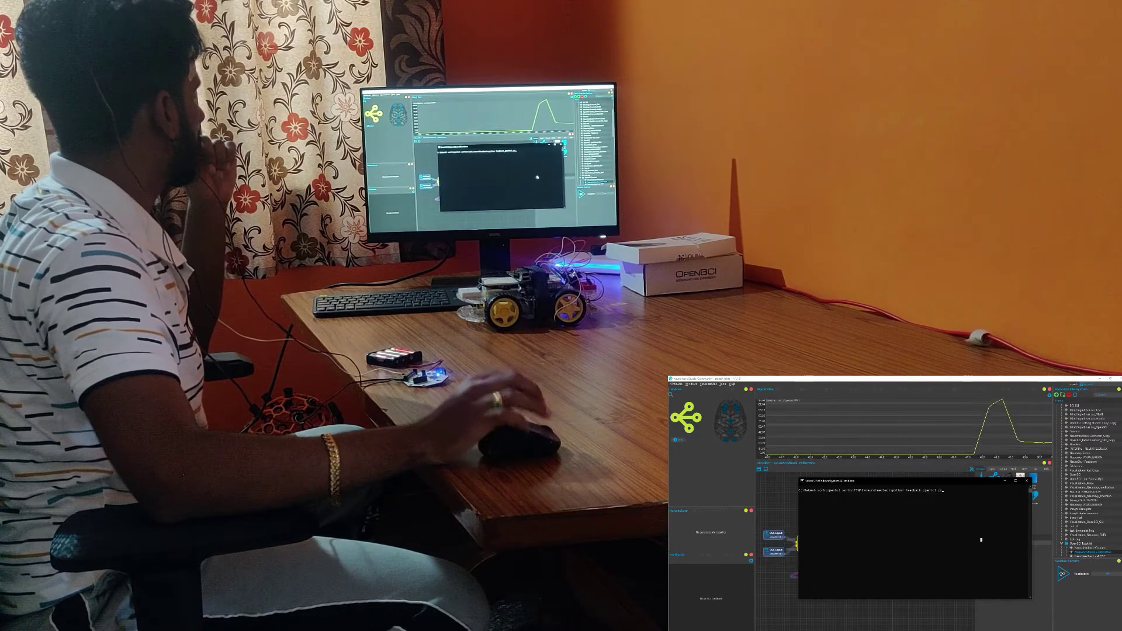